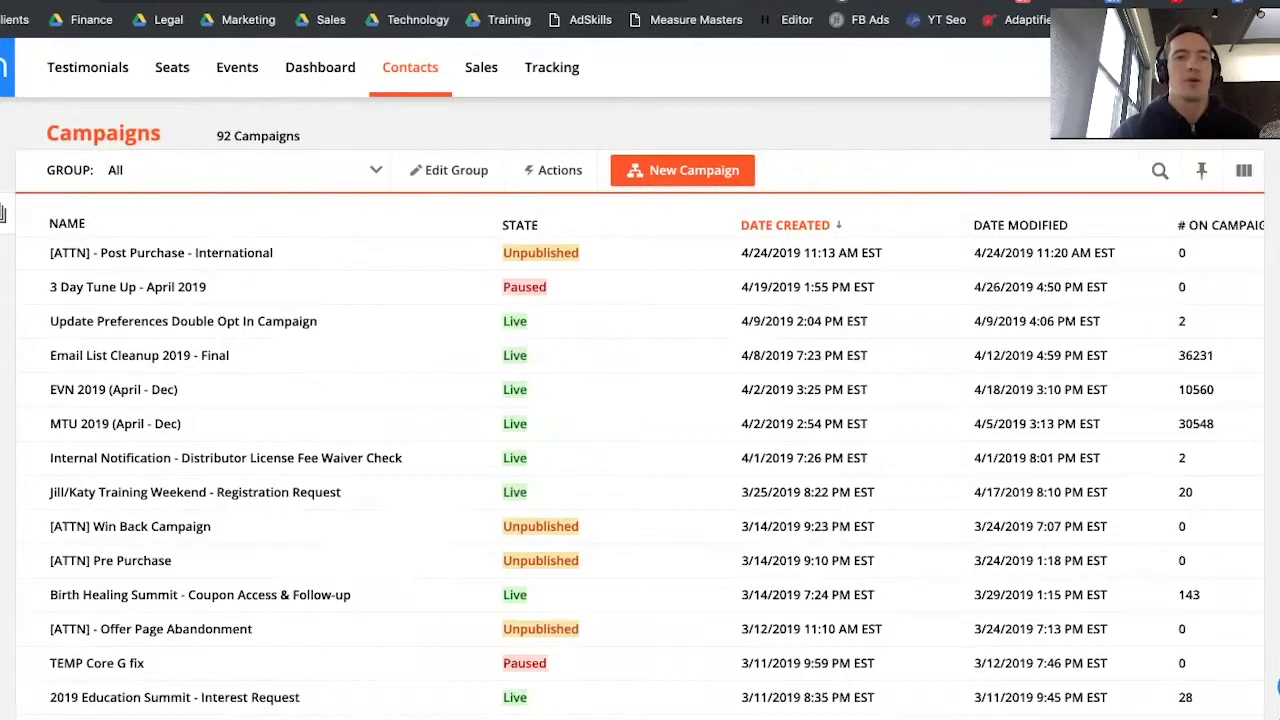
Create a new campaign and choose to build its map from scratch rather than from a template.
{"action": "mouse_move", "coordinate": [378, 64]}
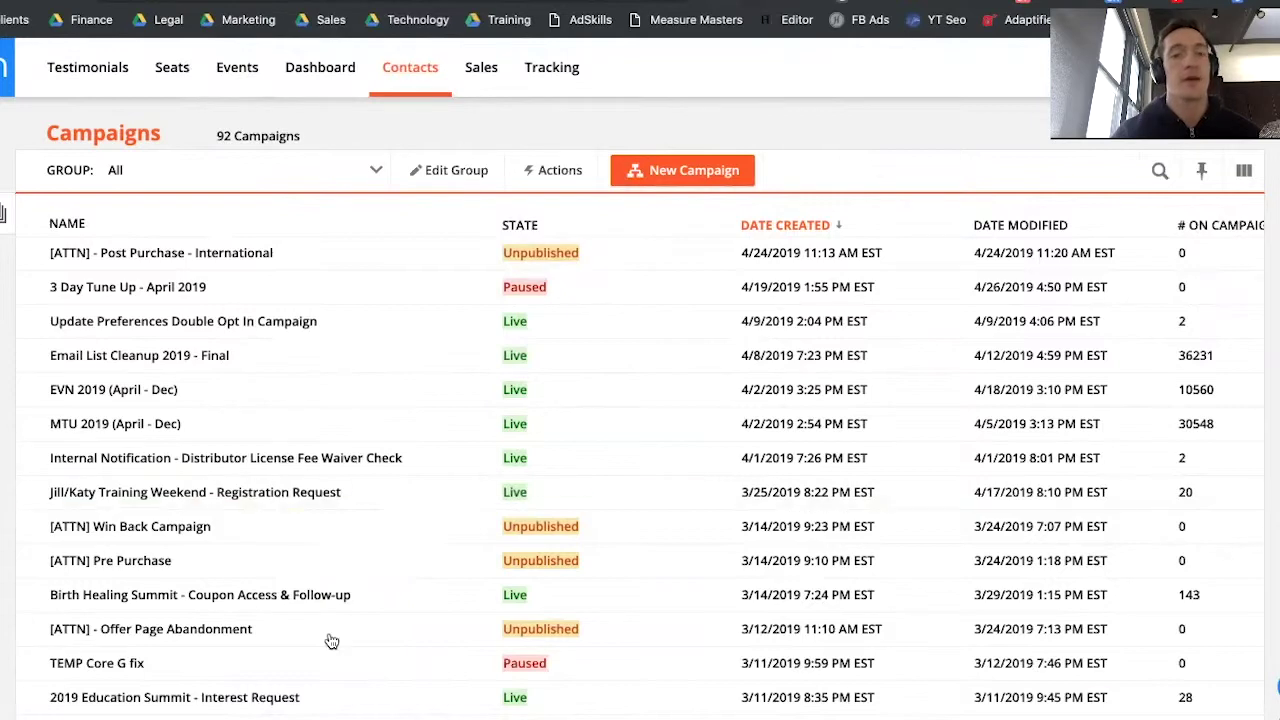
{"action": "left_click", "coordinate": [648, 177]}
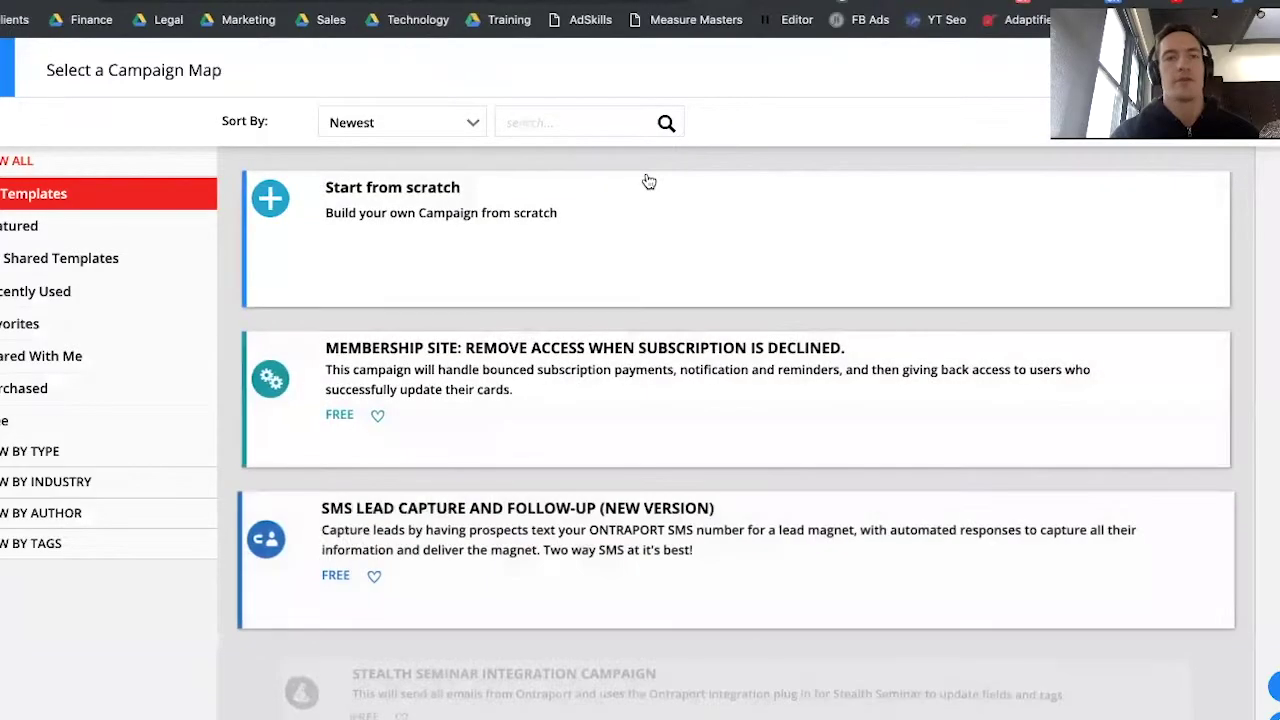
{"action": "scroll", "coordinate": [624, 595], "scroll_direction": "down", "scroll_amount": 3}
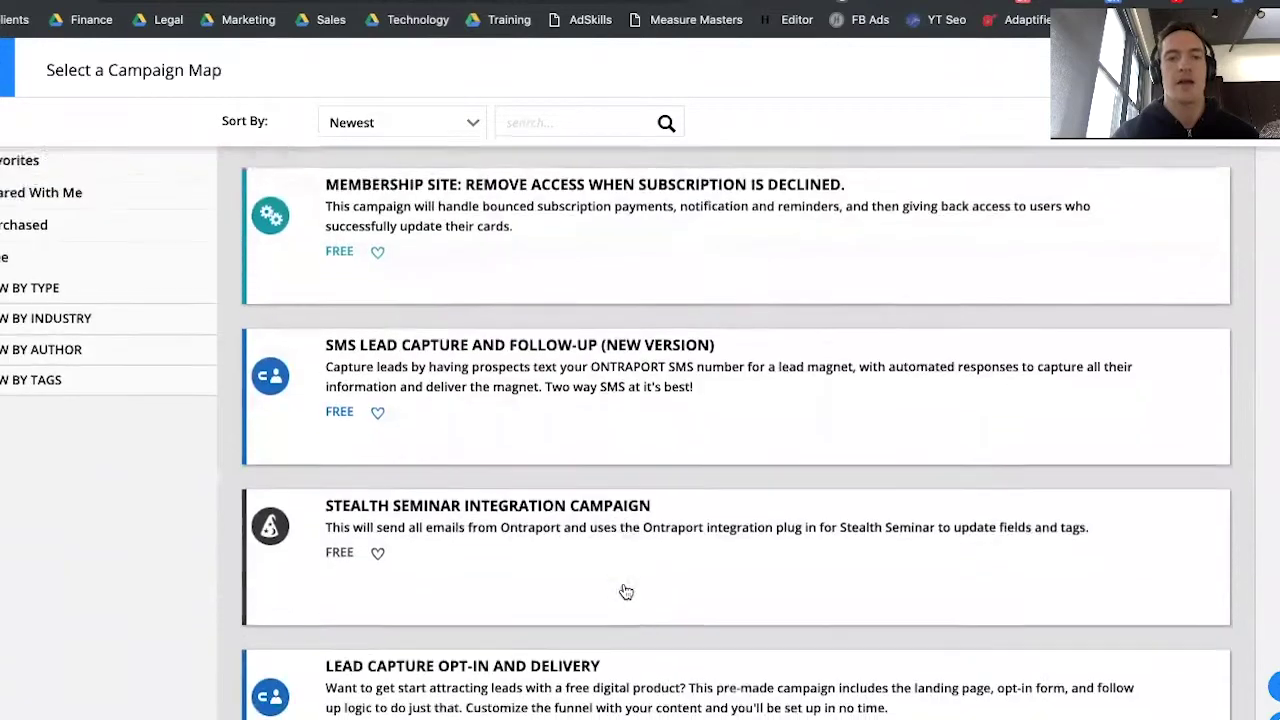
{"action": "scroll", "coordinate": [624, 591], "scroll_direction": "down", "scroll_amount": 2}
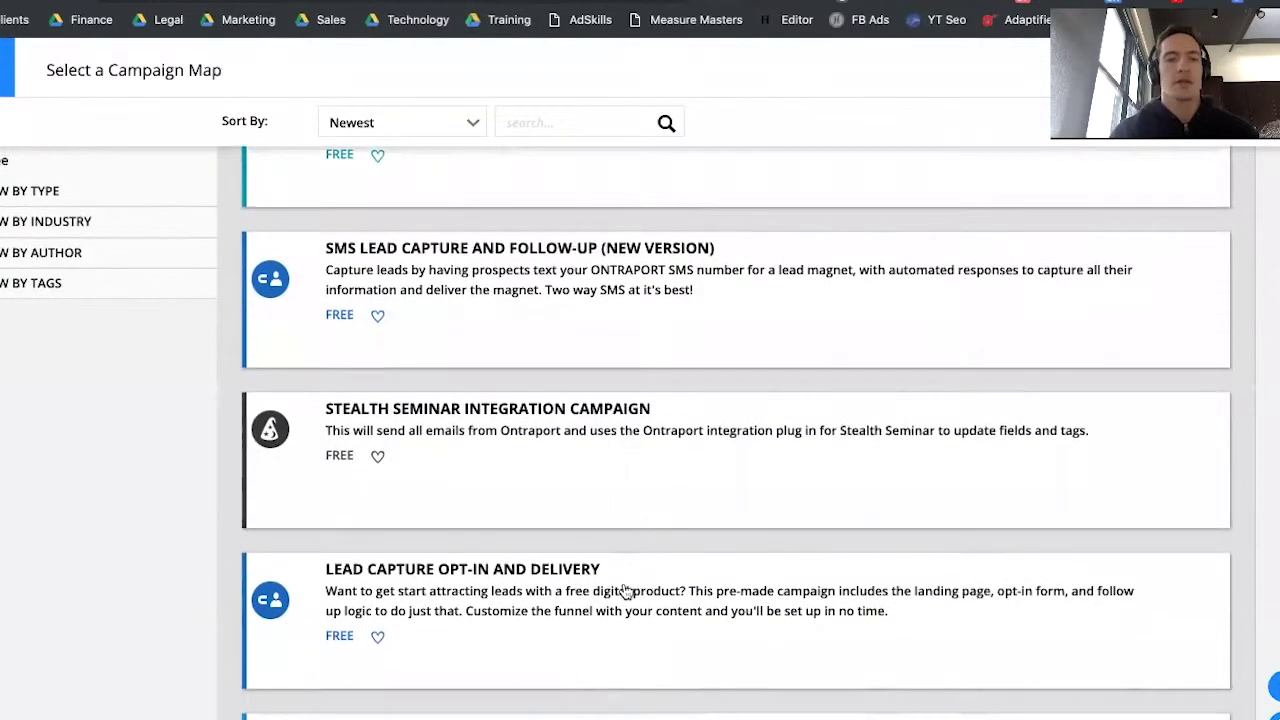
{"action": "scroll", "coordinate": [622, 590], "scroll_direction": "up", "scroll_amount": 5}
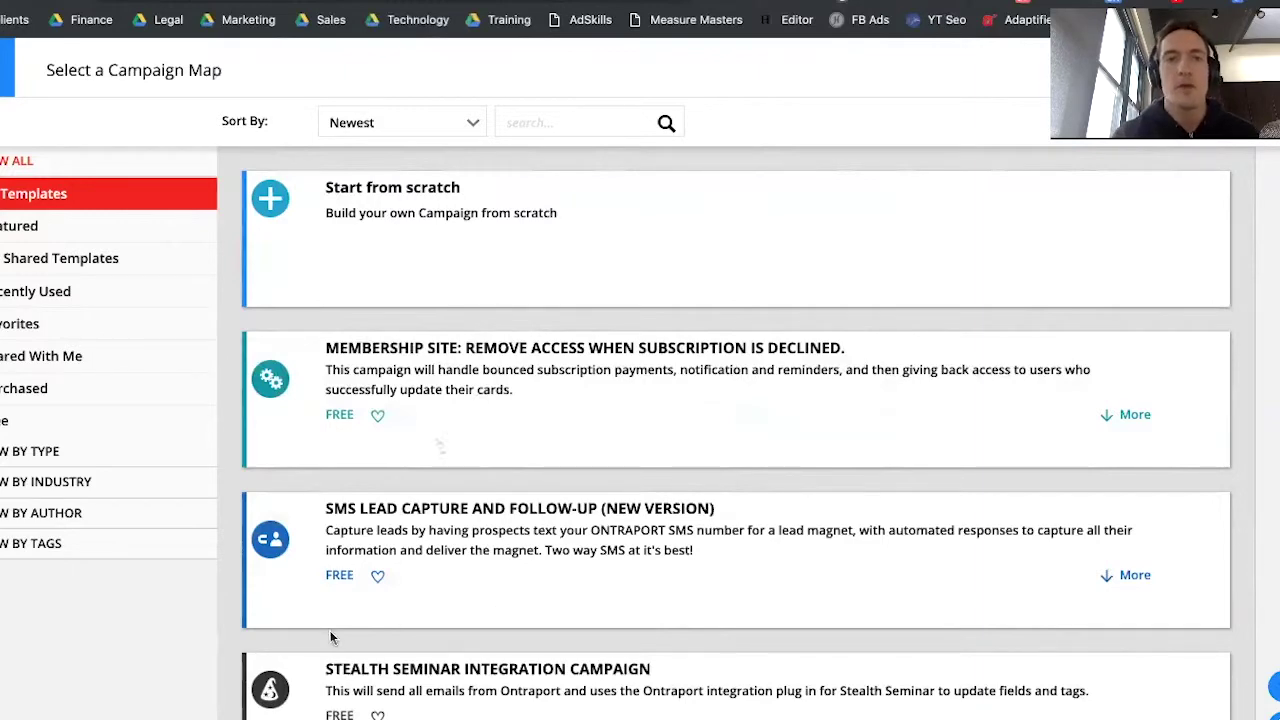
{"action": "left_click", "coordinate": [488, 208]}
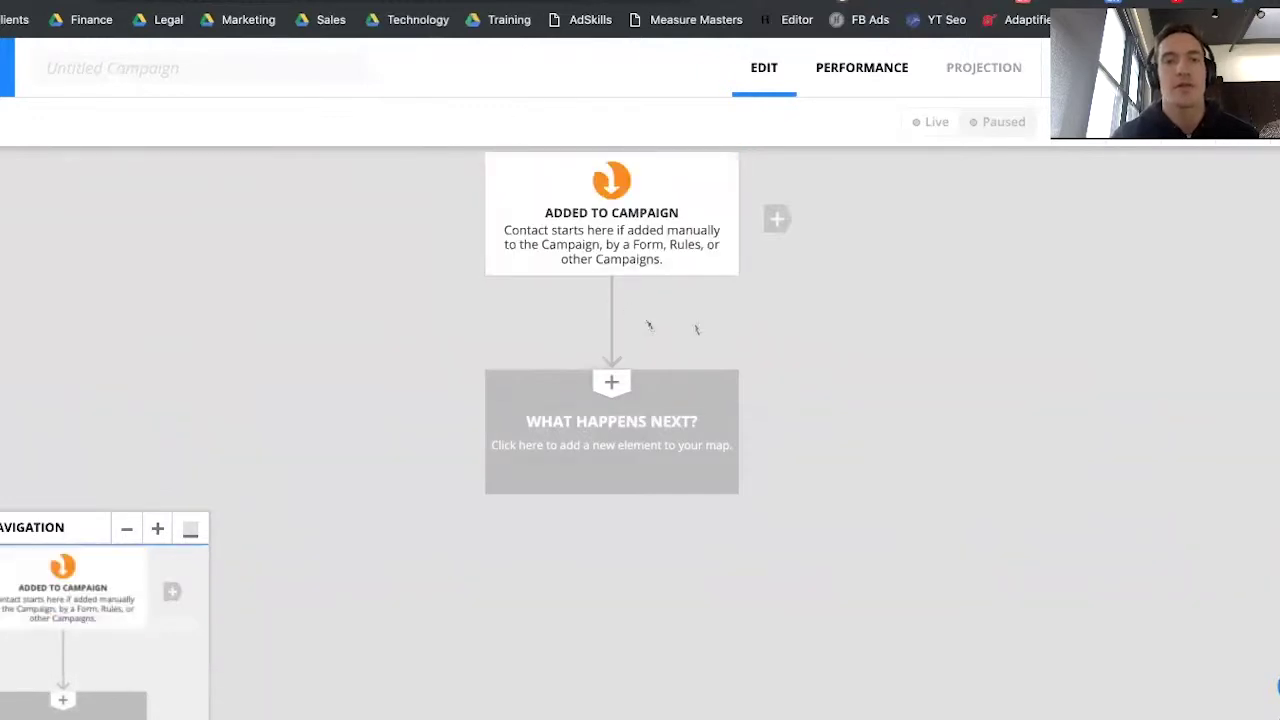
Add a trigger beside the Added to Campaign element that activates when a contact purchases a product.
{"action": "left_click", "coordinate": [600, 244]}
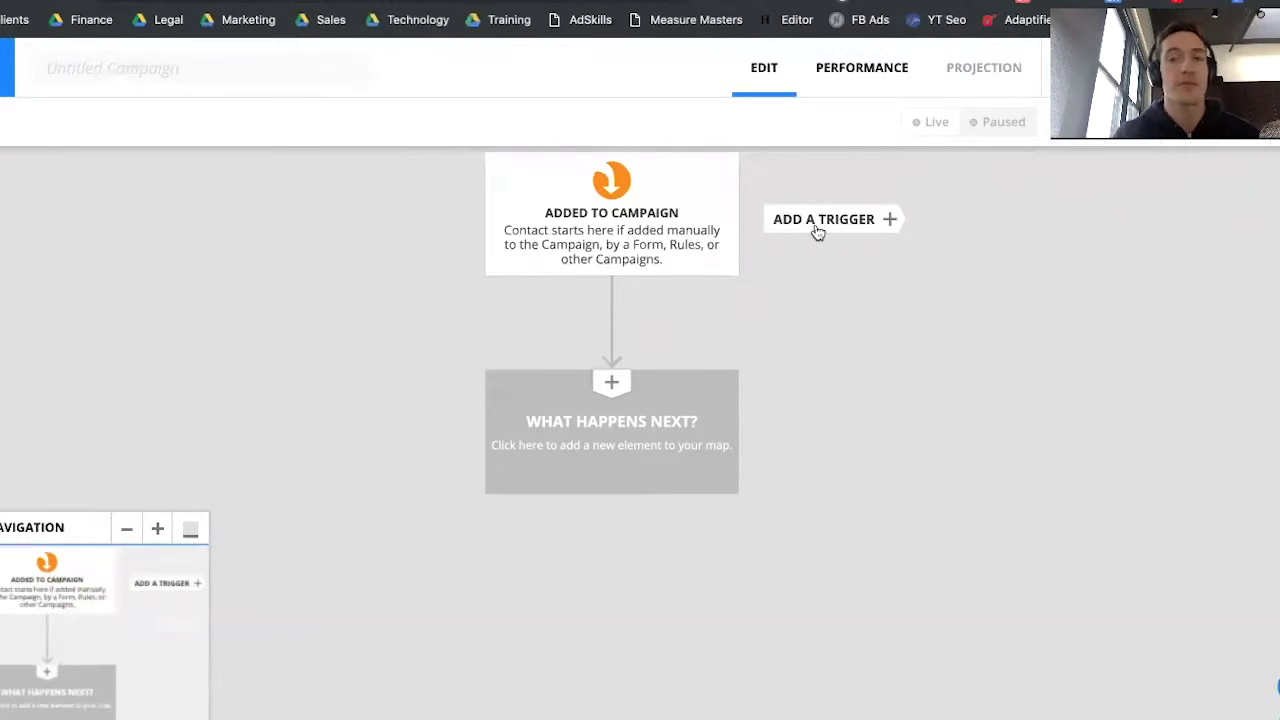
{"action": "left_click", "coordinate": [818, 222]}
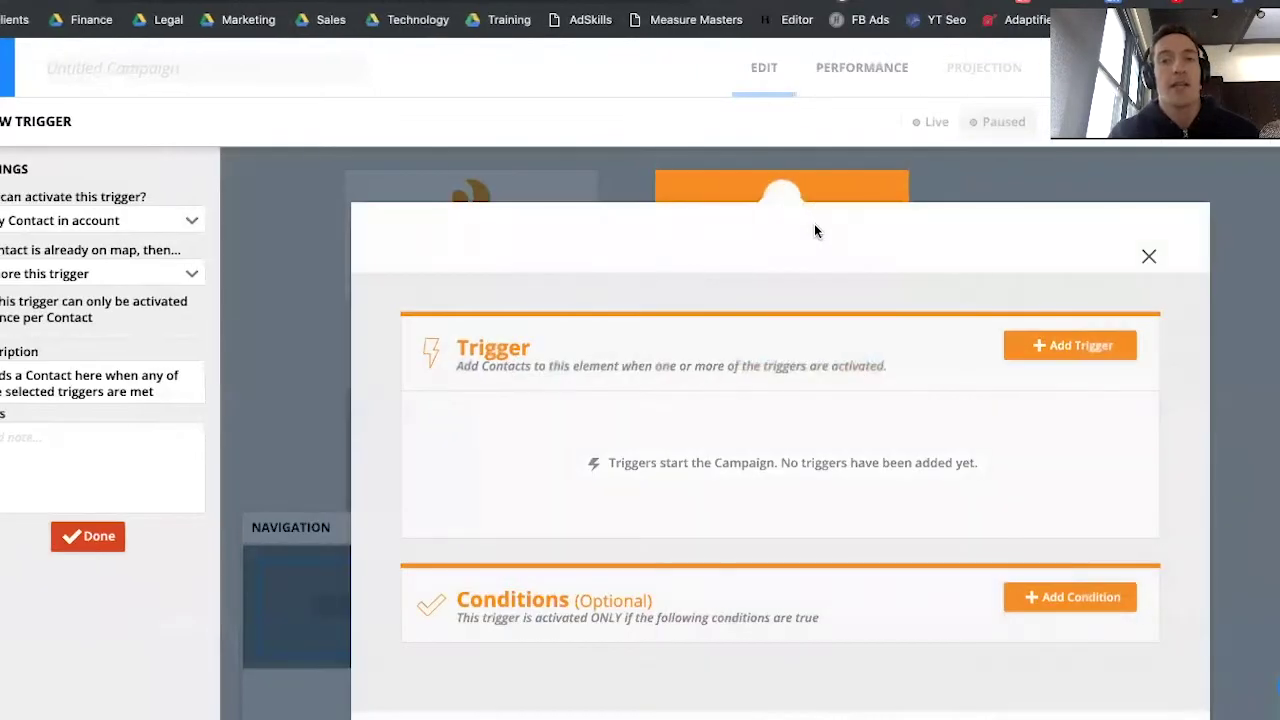
{"action": "left_click", "coordinate": [850, 365]}
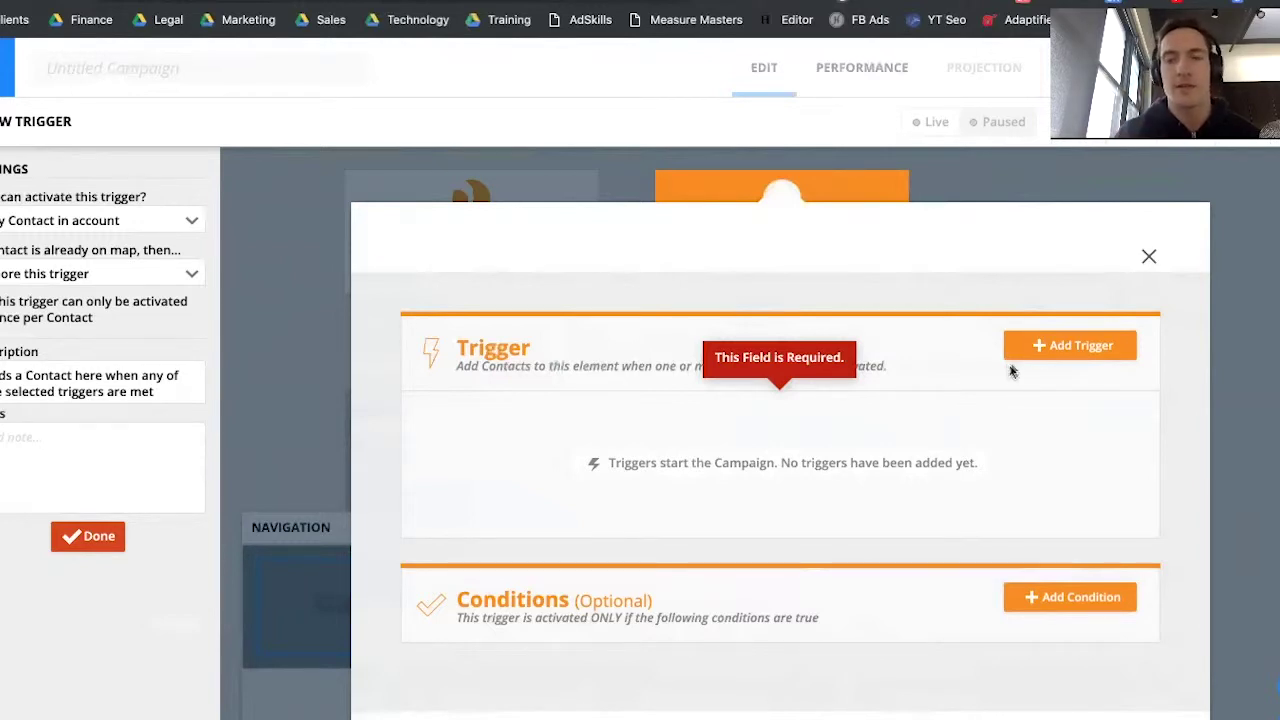
{"action": "left_click", "coordinate": [1047, 354]}
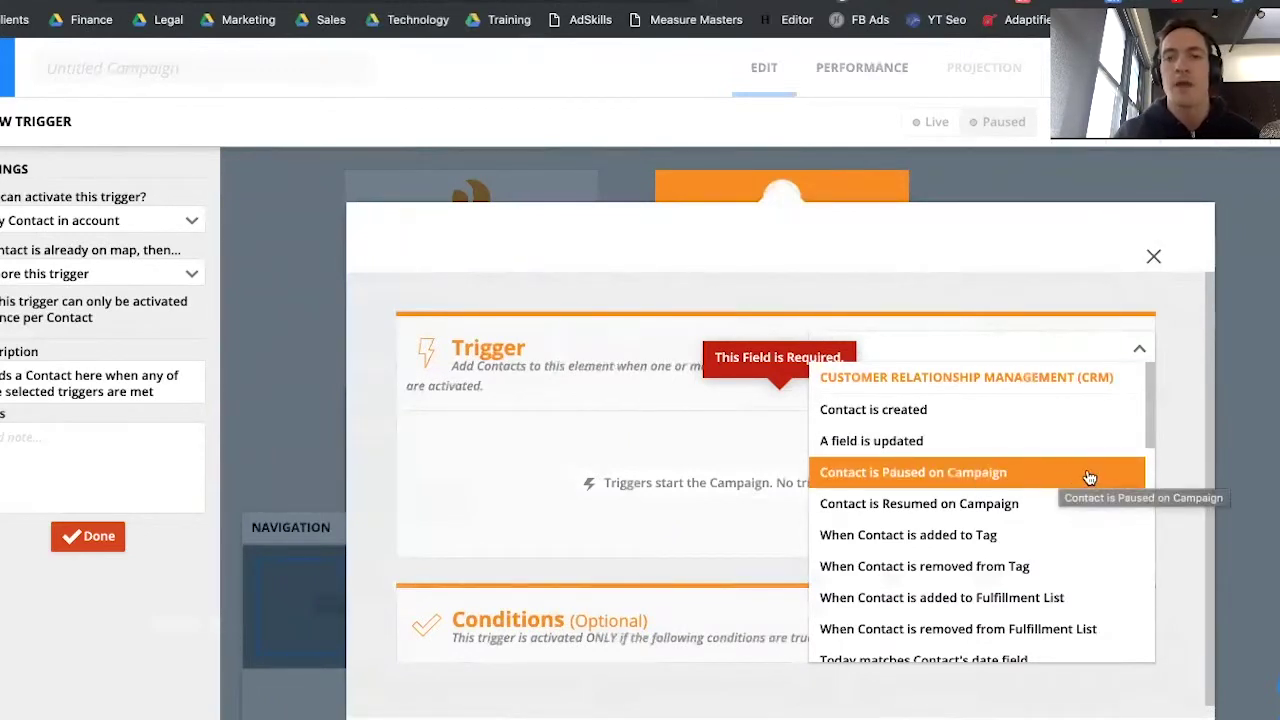
{"action": "scroll", "coordinate": [1072, 482], "scroll_direction": "down", "scroll_amount": 4}
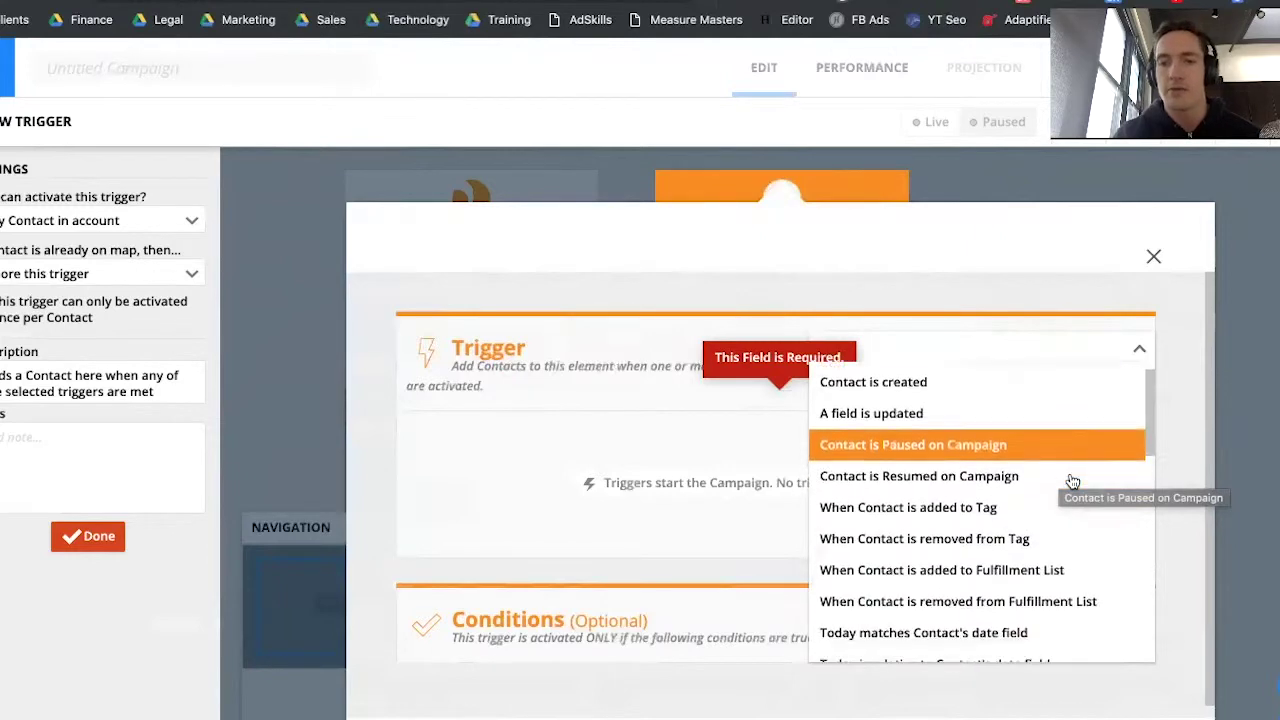
{"action": "scroll", "coordinate": [1072, 482], "scroll_direction": "down", "scroll_amount": 3}
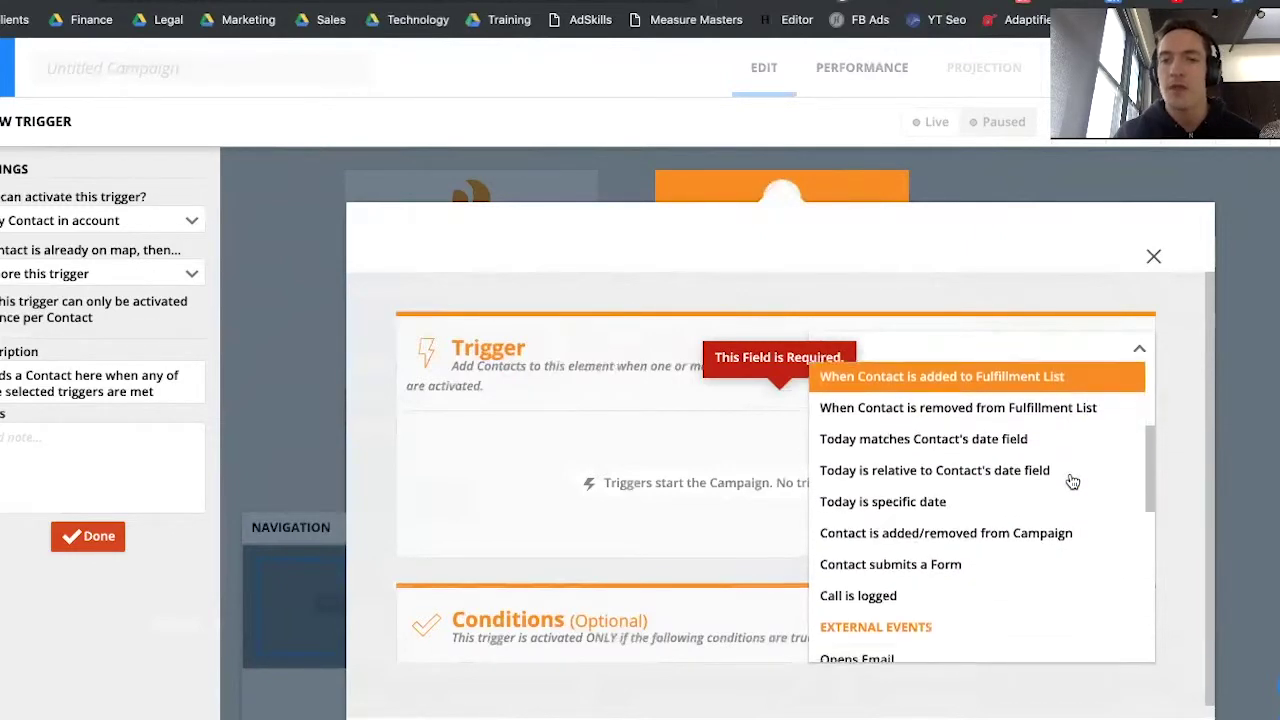
{"action": "scroll", "coordinate": [1072, 482], "scroll_direction": "up", "scroll_amount": 5}
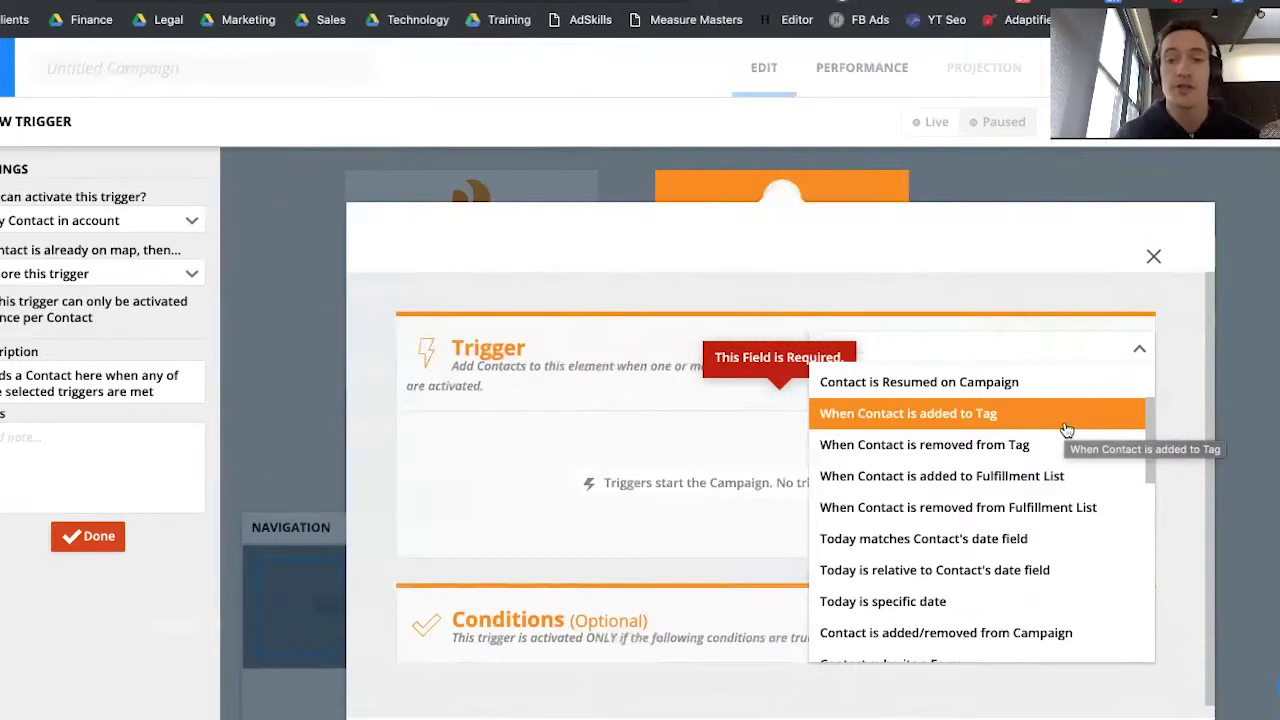
{"action": "scroll", "coordinate": [1065, 432], "scroll_direction": "down", "scroll_amount": 2}
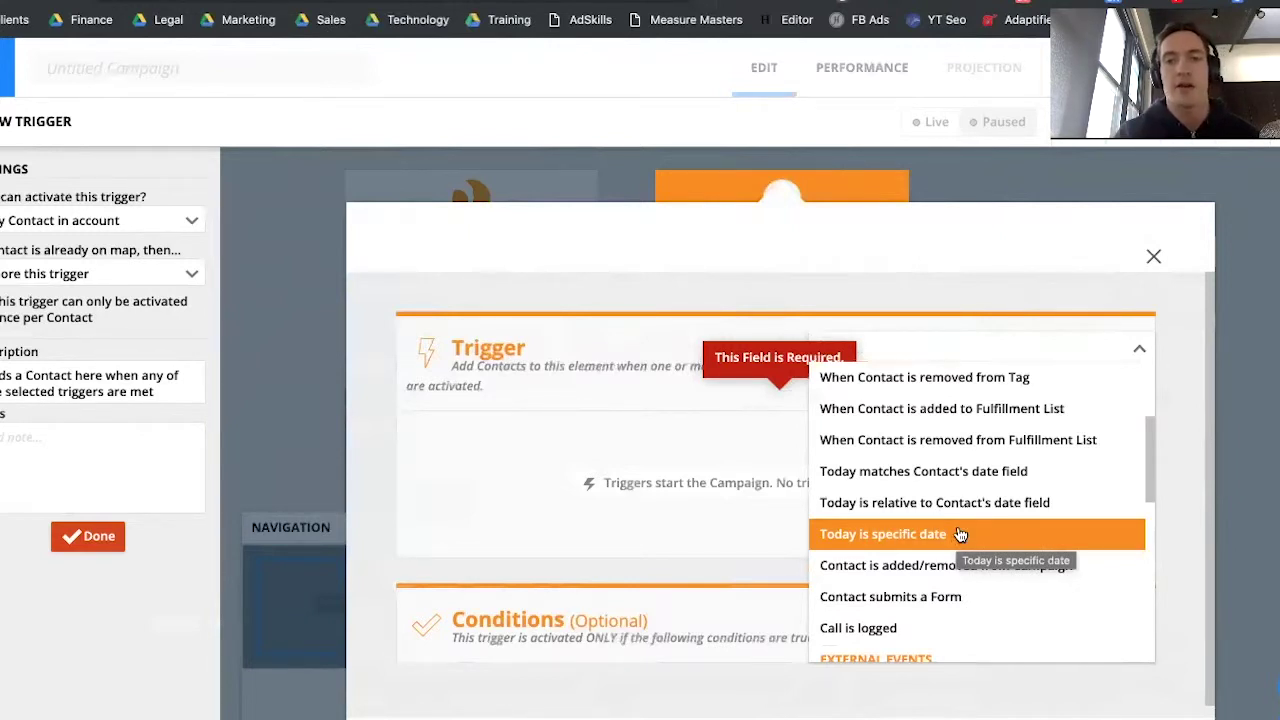
{"action": "scroll", "coordinate": [963, 525], "scroll_direction": "down", "scroll_amount": 5}
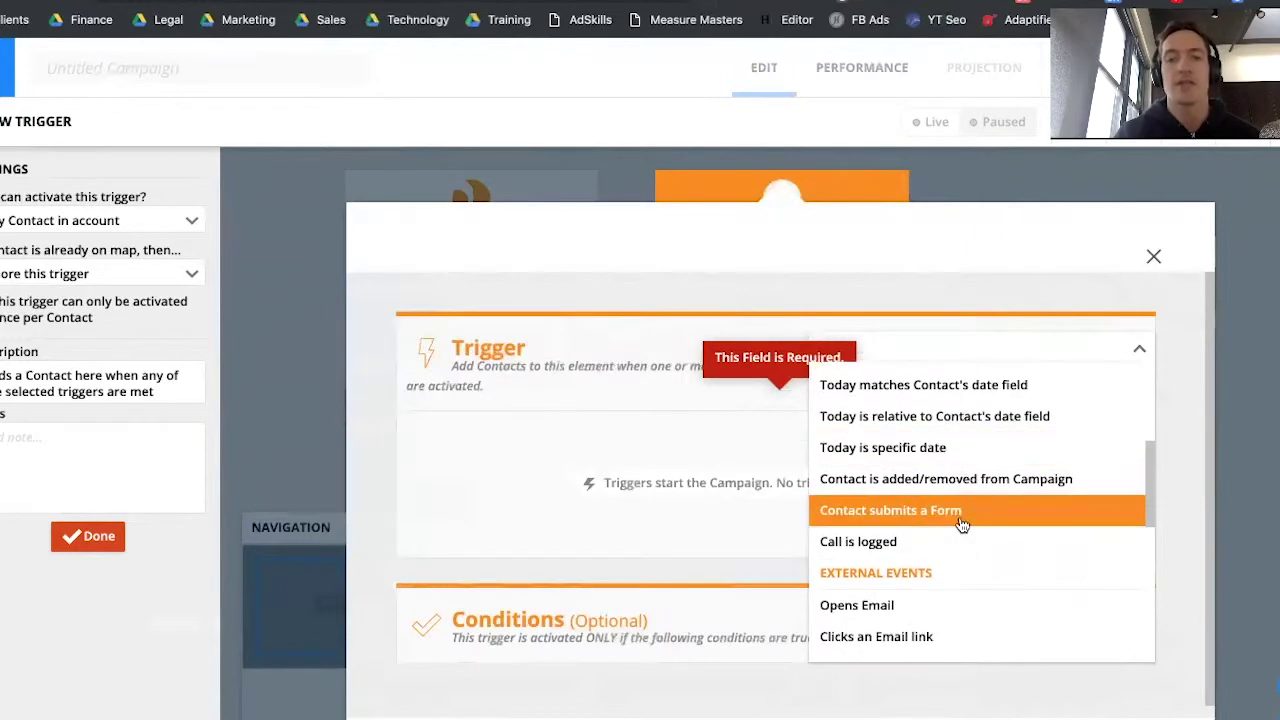
{"action": "scroll", "coordinate": [968, 508], "scroll_direction": "down", "scroll_amount": 2}
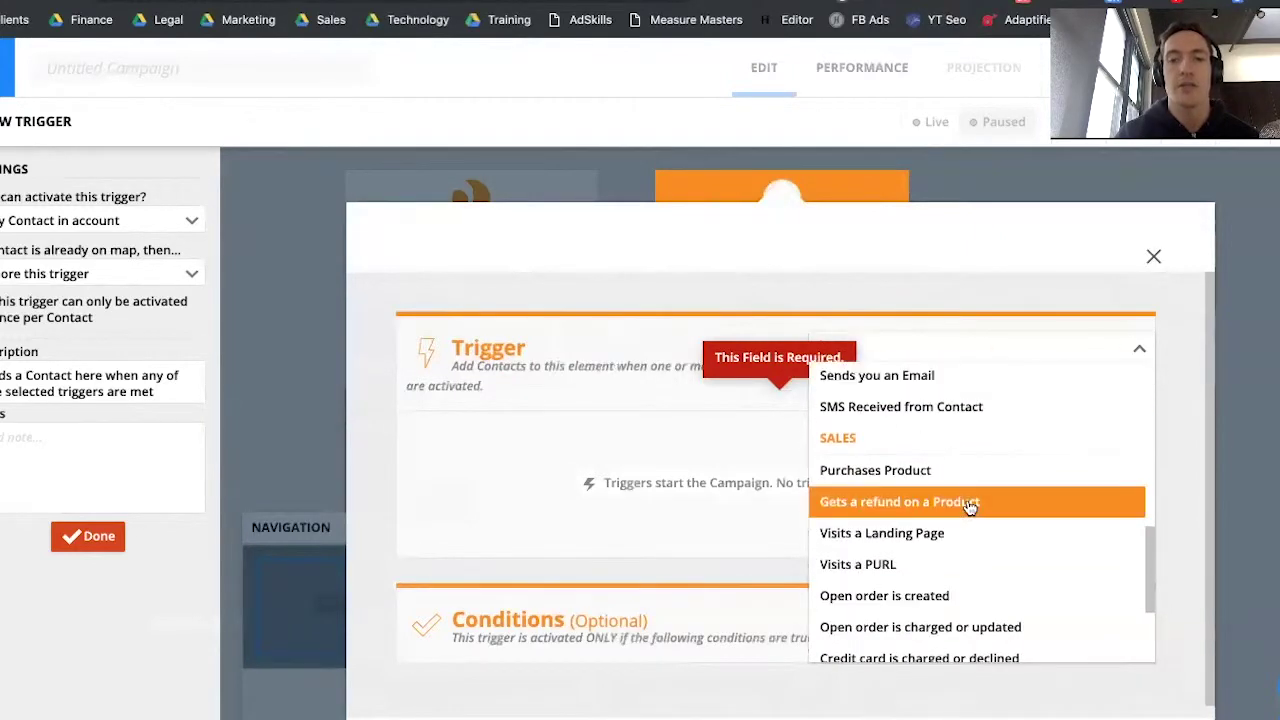
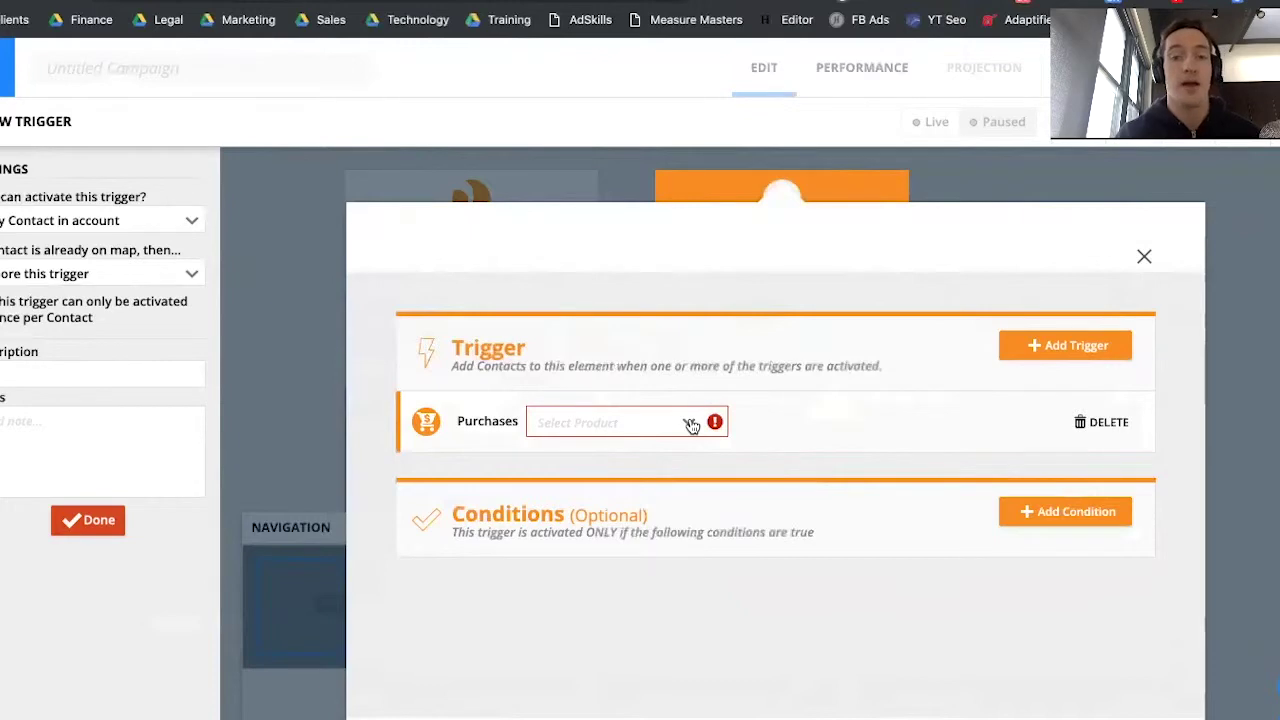
Review the products selectable for the purchase trigger and its optional conditions, and close the trigger editor without choosing any.
{"action": "left_click", "coordinate": [691, 425]}
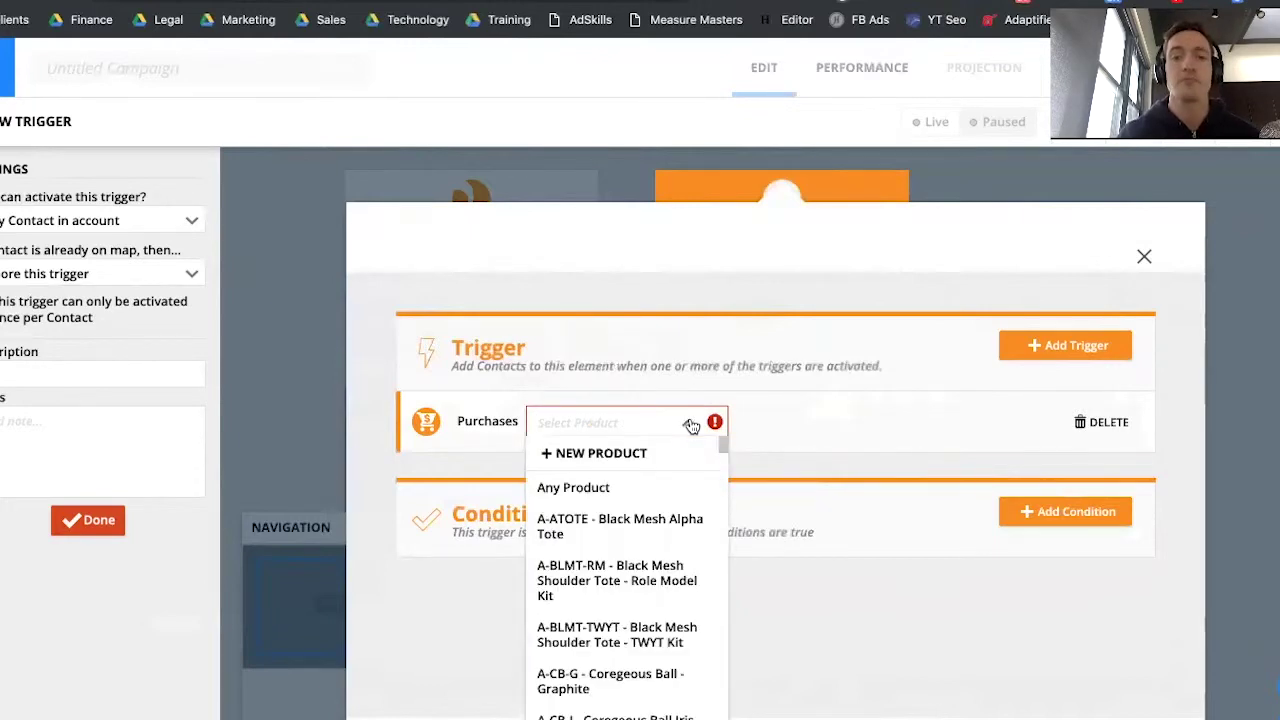
{"action": "scroll", "coordinate": [680, 580], "scroll_direction": "down", "scroll_amount": 6}
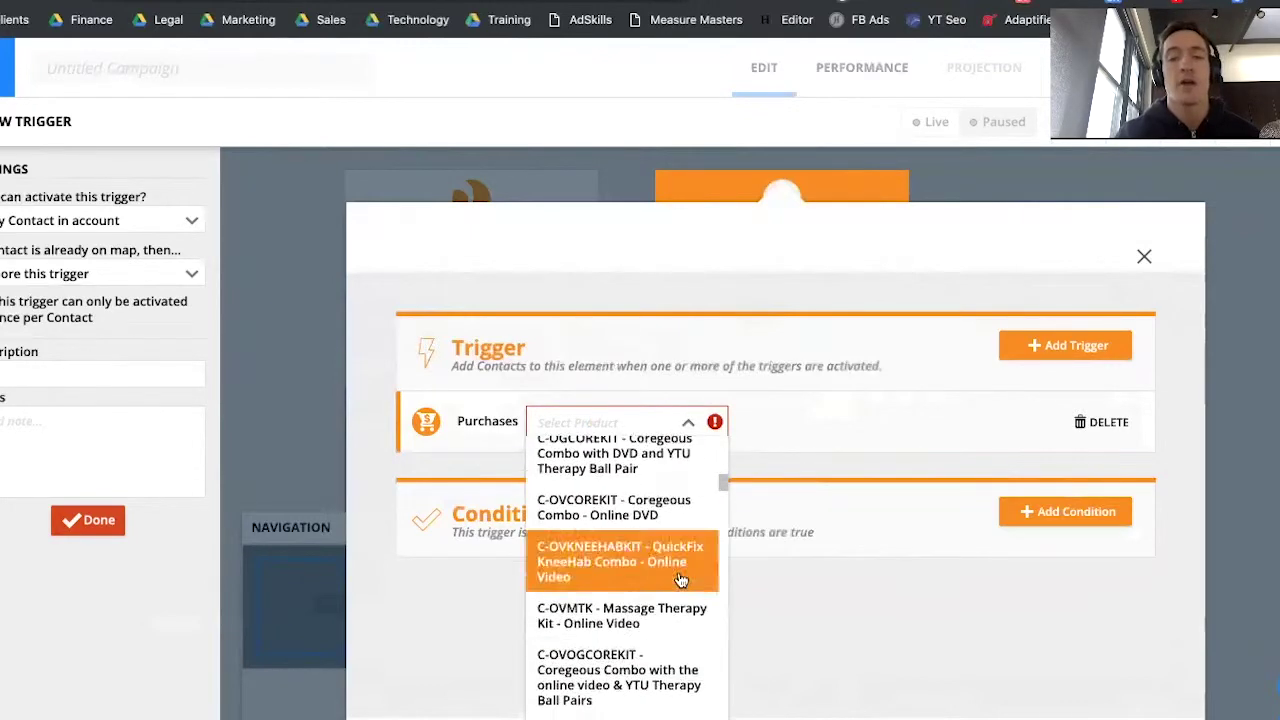
{"action": "scroll", "coordinate": [678, 580], "scroll_direction": "down", "scroll_amount": 6}
{"action": "left_click", "coordinate": [905, 408]}
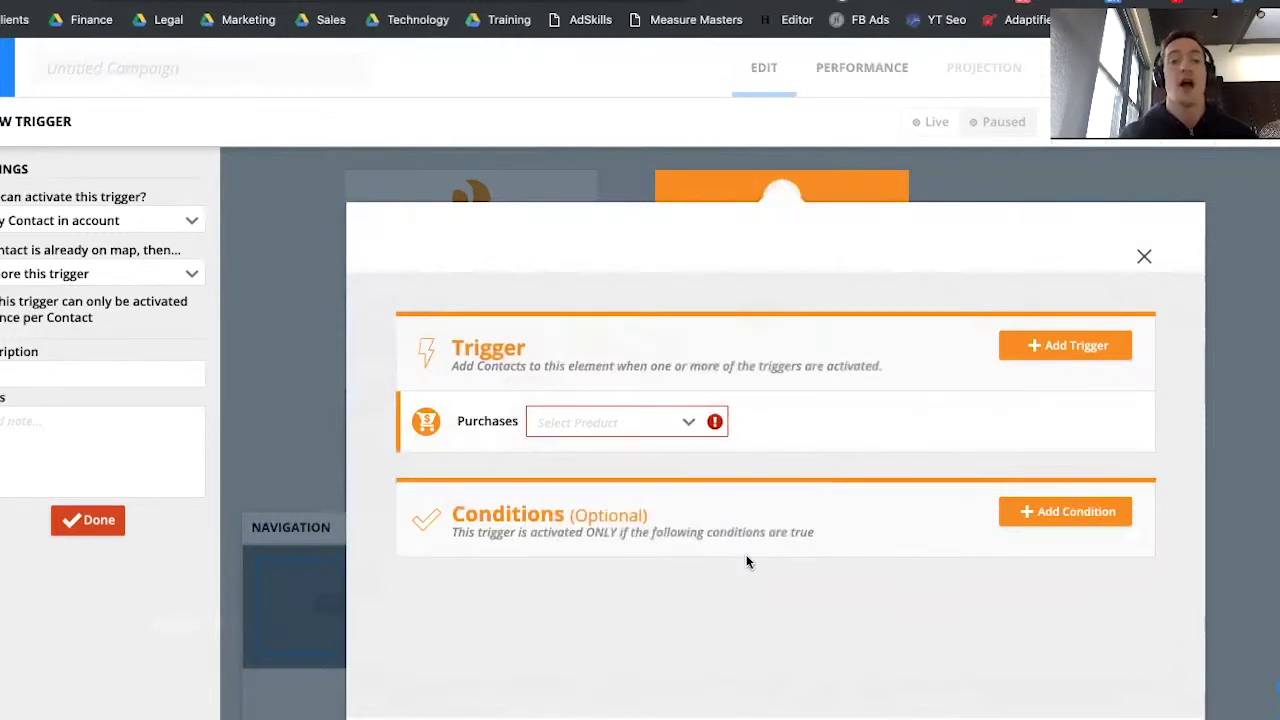
{"action": "left_click", "coordinate": [1062, 515]}
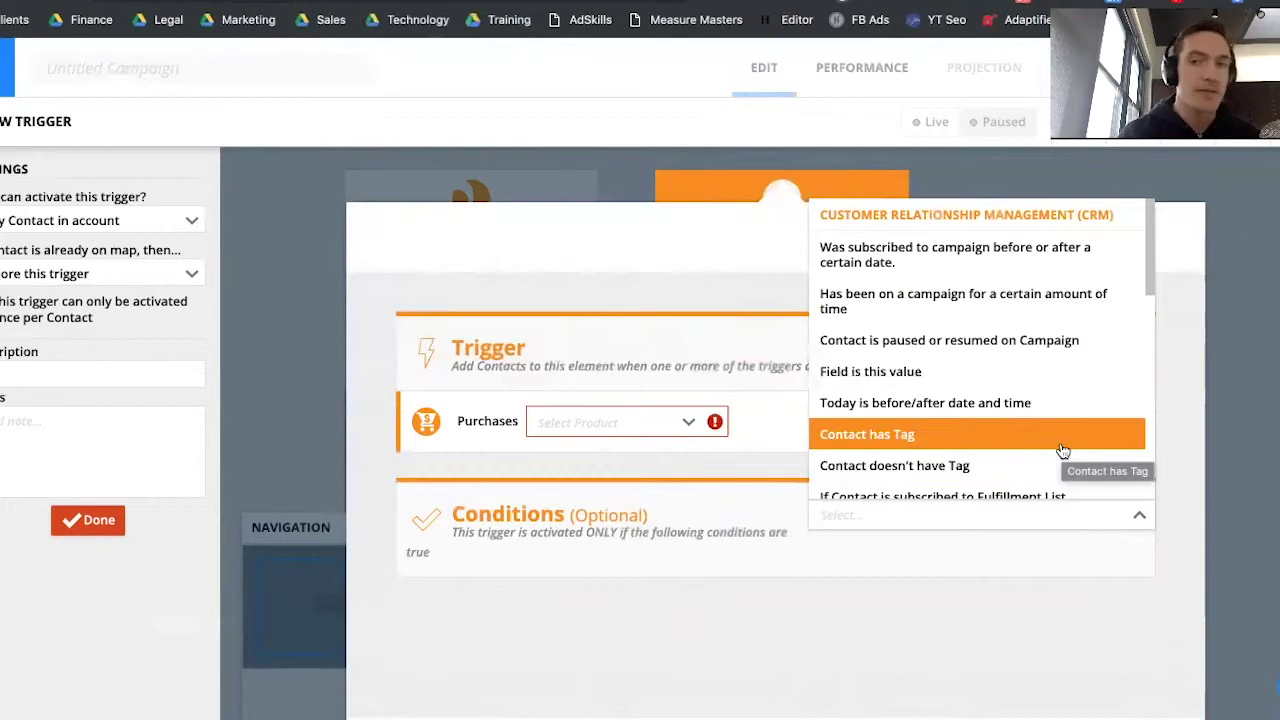
{"action": "scroll", "coordinate": [1063, 450], "scroll_direction": "down", "scroll_amount": 10}
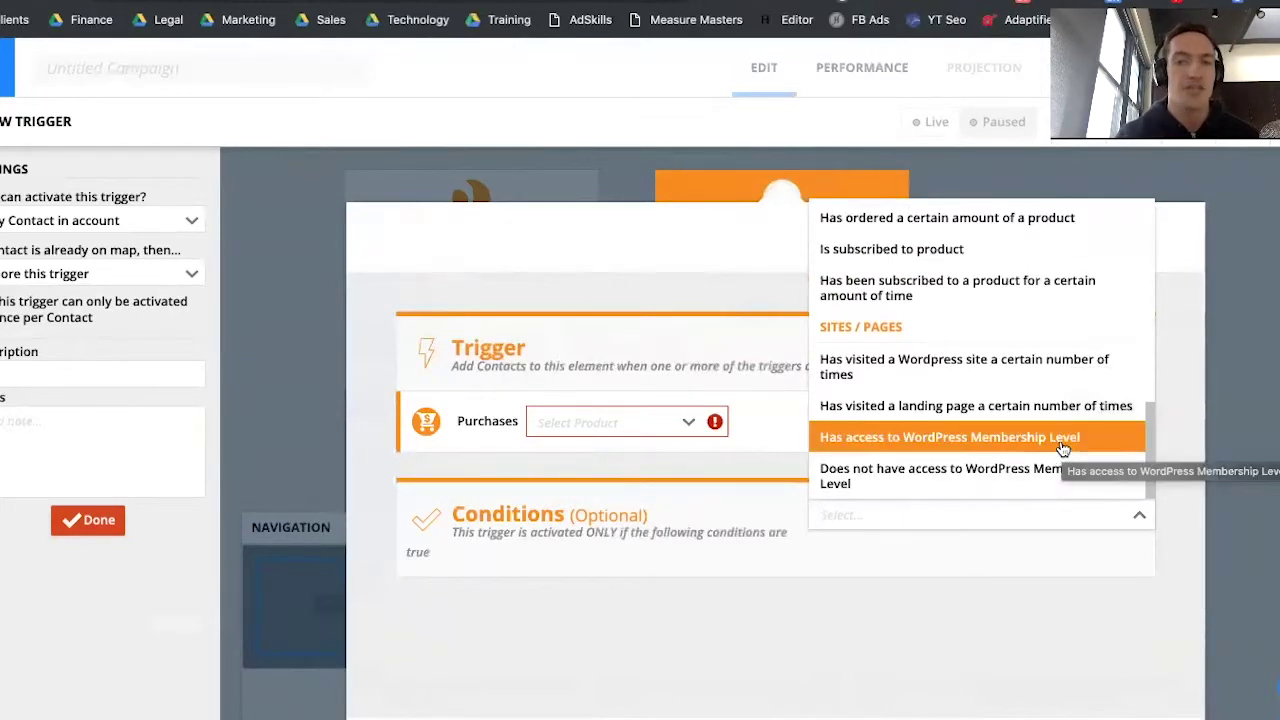
{"action": "scroll", "coordinate": [1063, 450], "scroll_direction": "up", "scroll_amount": 1}
{"action": "scroll", "coordinate": [1063, 452], "scroll_direction": "up", "scroll_amount": 3}
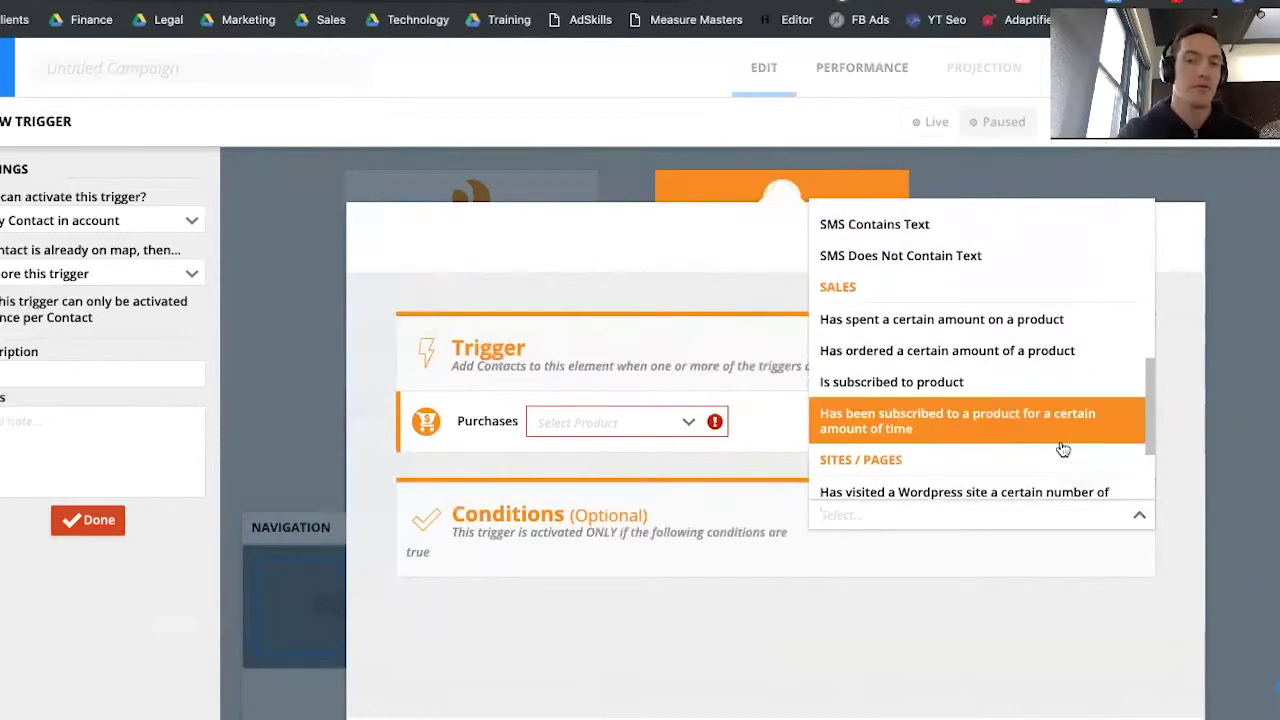
{"action": "left_click", "coordinate": [724, 276]}
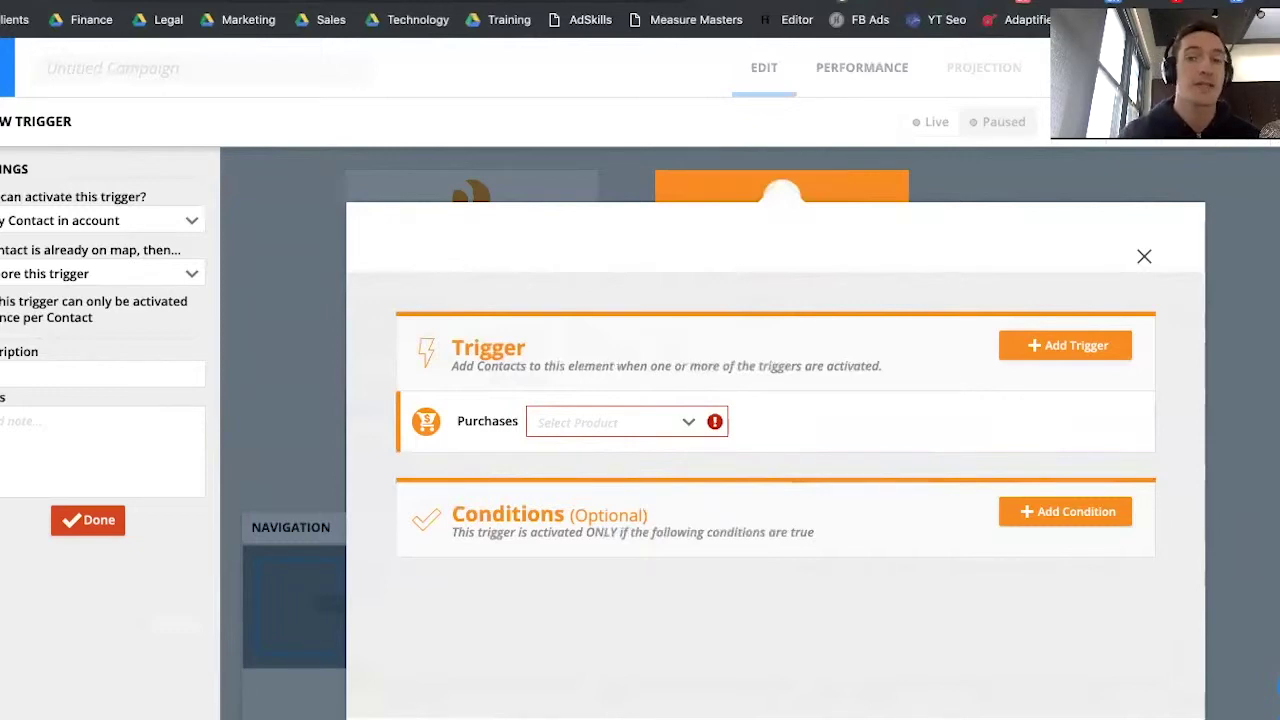
{"action": "left_click", "coordinate": [1141, 248]}
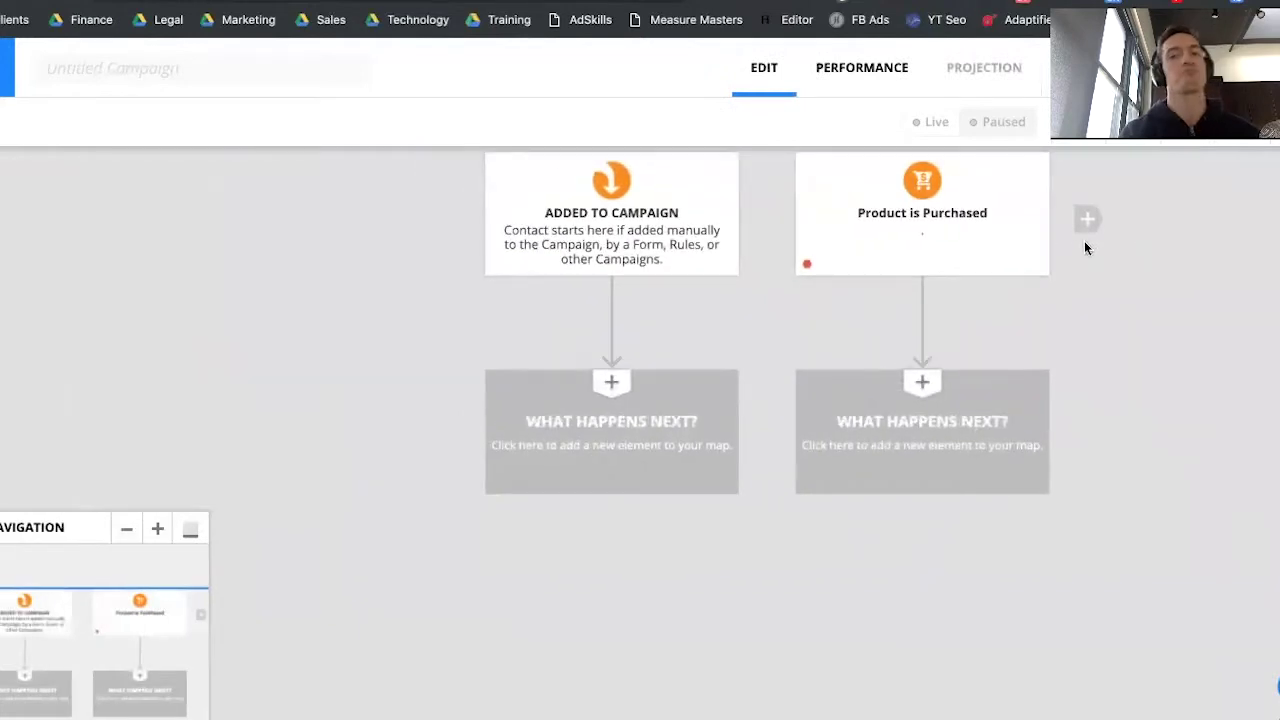
{"action": "left_click", "coordinate": [932, 248]}
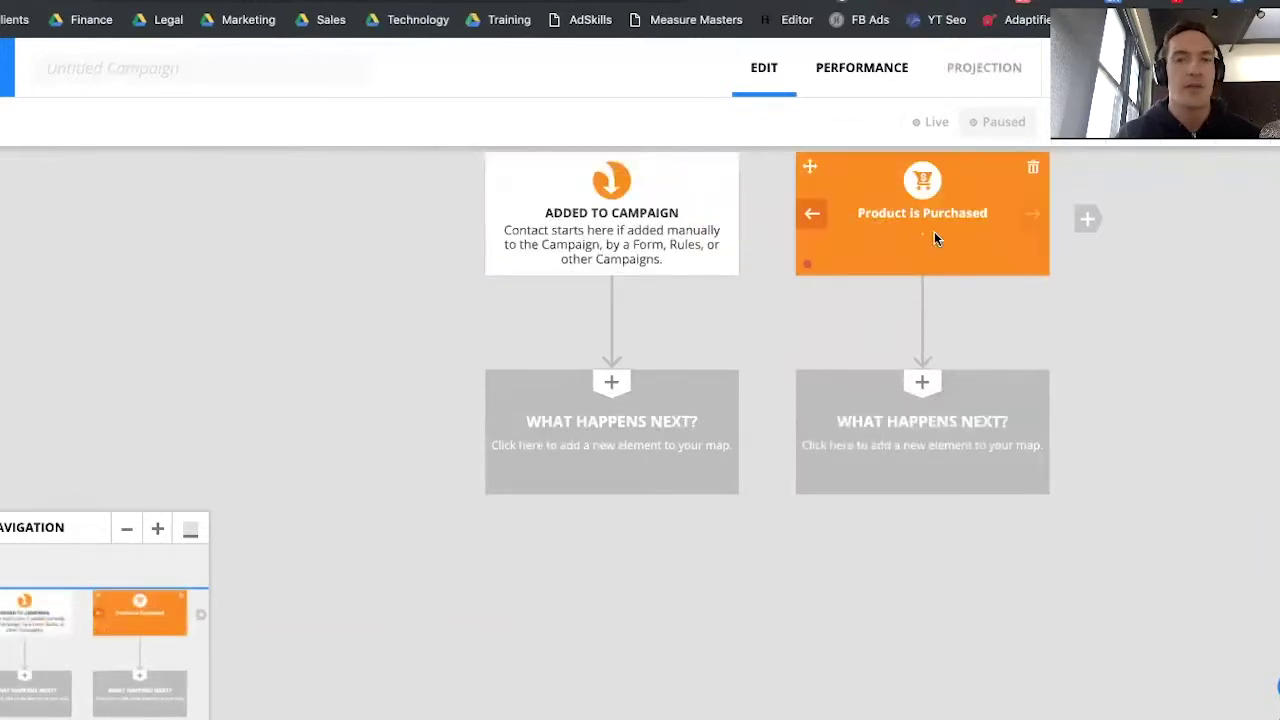
Browse the available action and filter elements and add a Go To element below Added to Campaign.
{"action": "left_click", "coordinate": [614, 405]}
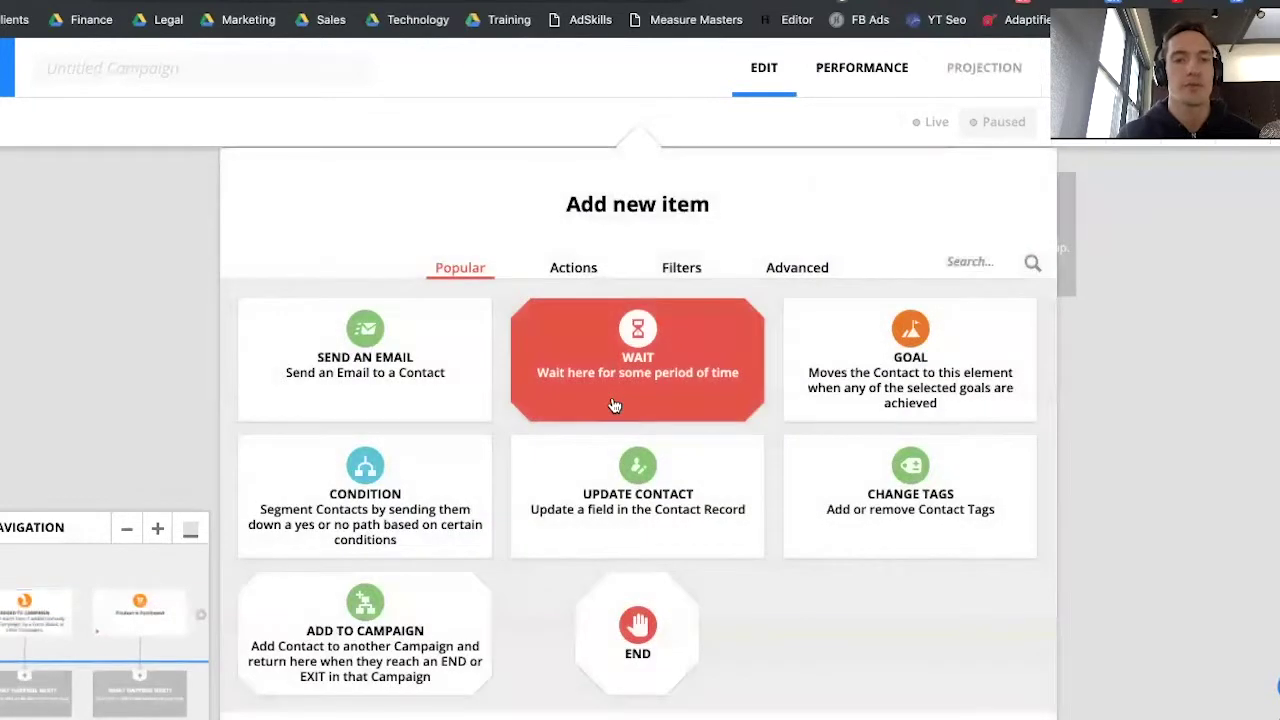
{"action": "left_click", "coordinate": [562, 268]}
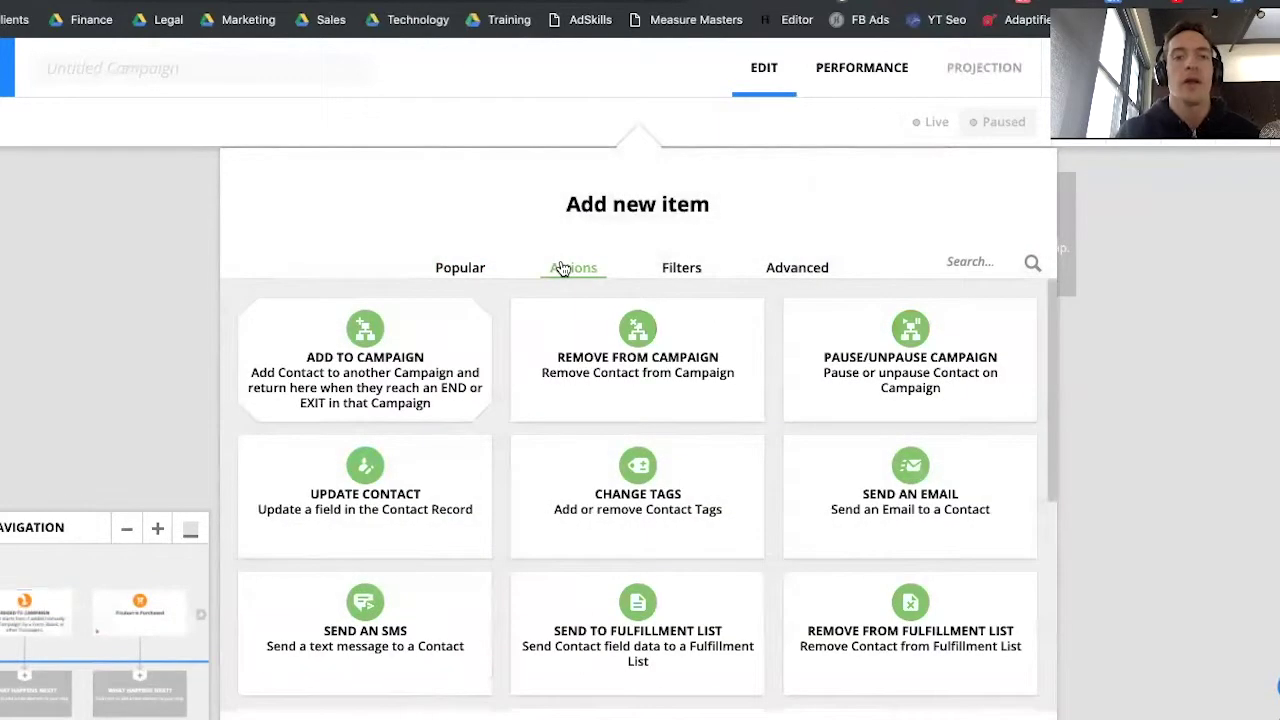
{"action": "left_click", "coordinate": [680, 269]}
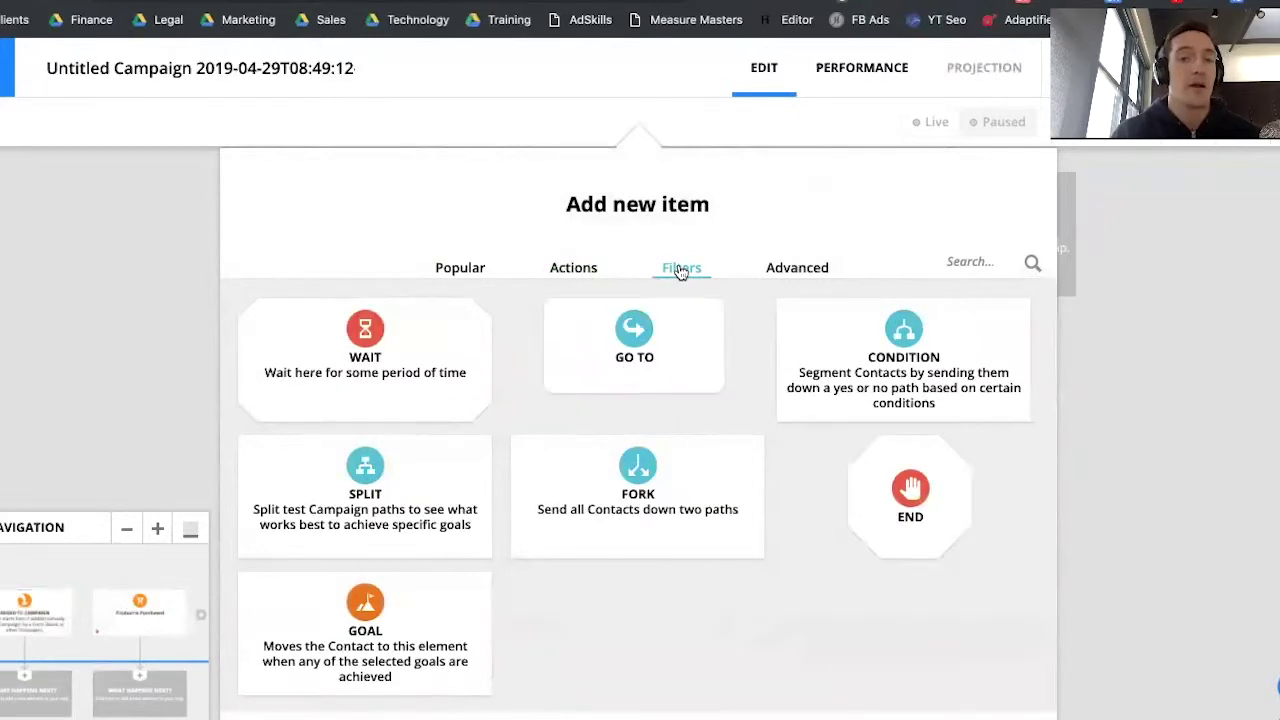
{"action": "left_click", "coordinate": [651, 319]}
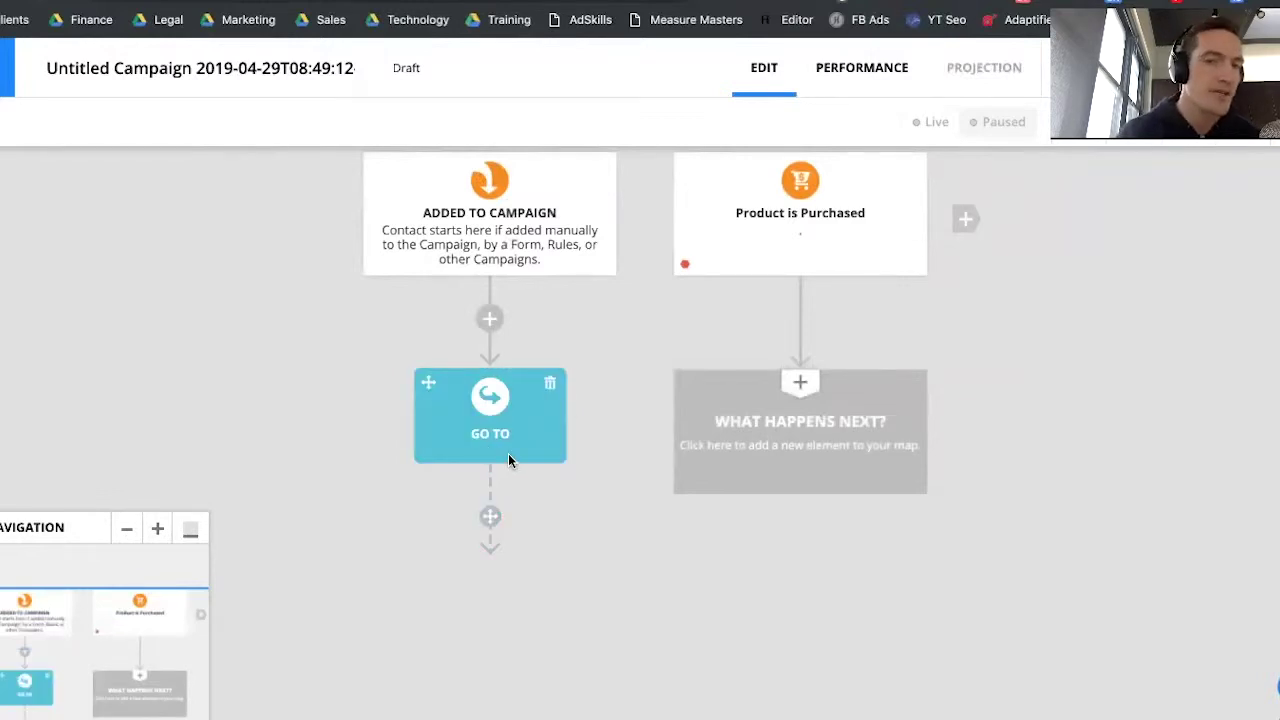
{"action": "left_click_drag", "start_coordinate": [508, 460], "coordinate": [603, 397]}
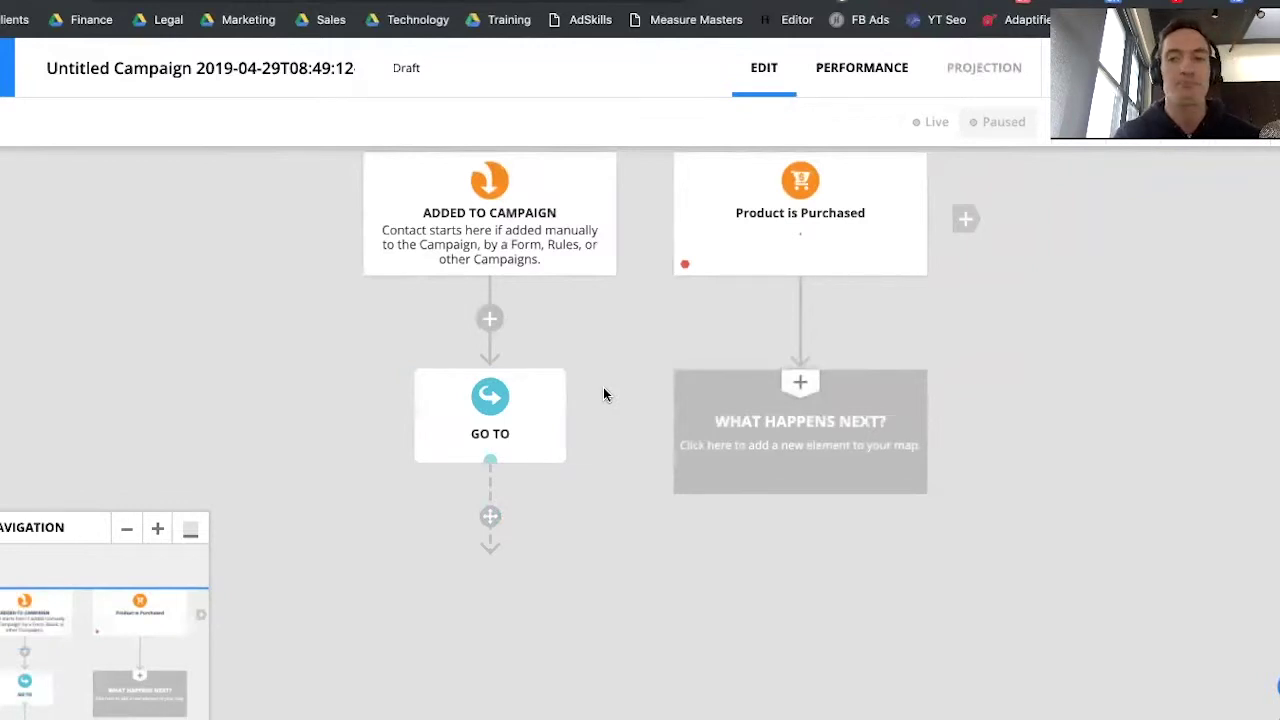
Add a Wait element below Product is Purchased that holds contacts until some time passes, set to 1 day.
{"action": "left_click", "coordinate": [826, 397]}
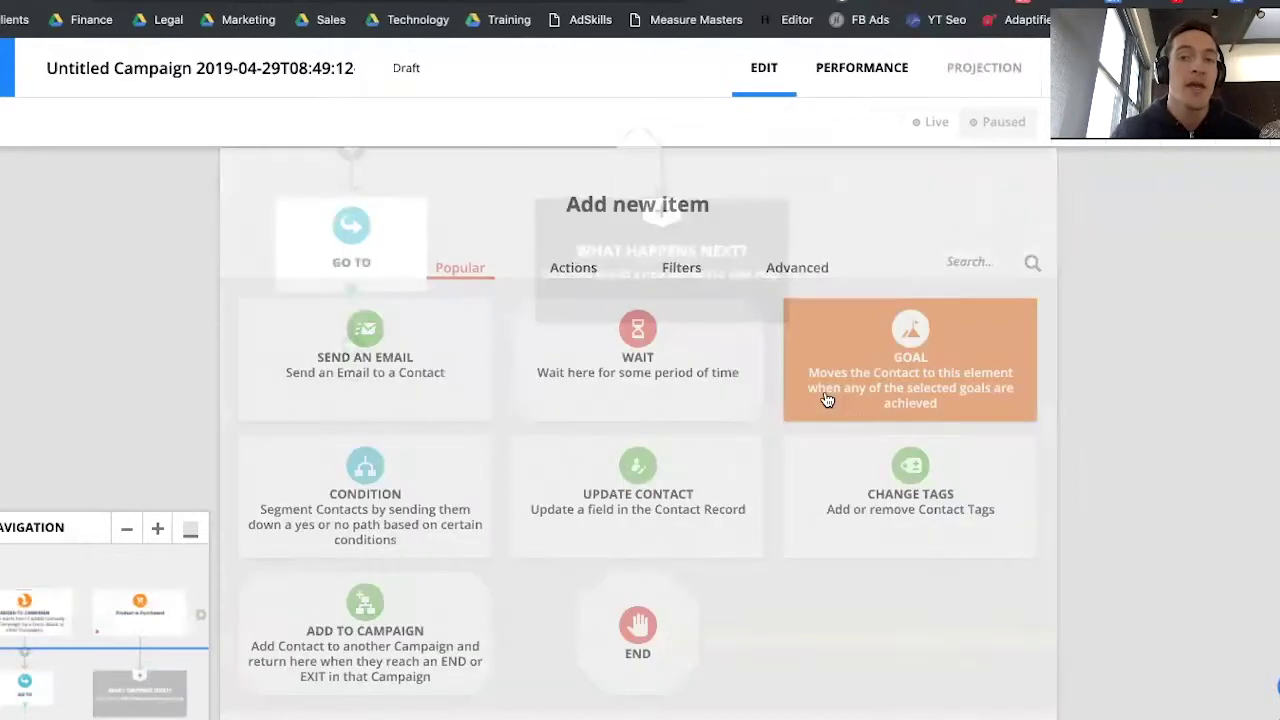
{"action": "left_click", "coordinate": [612, 373]}
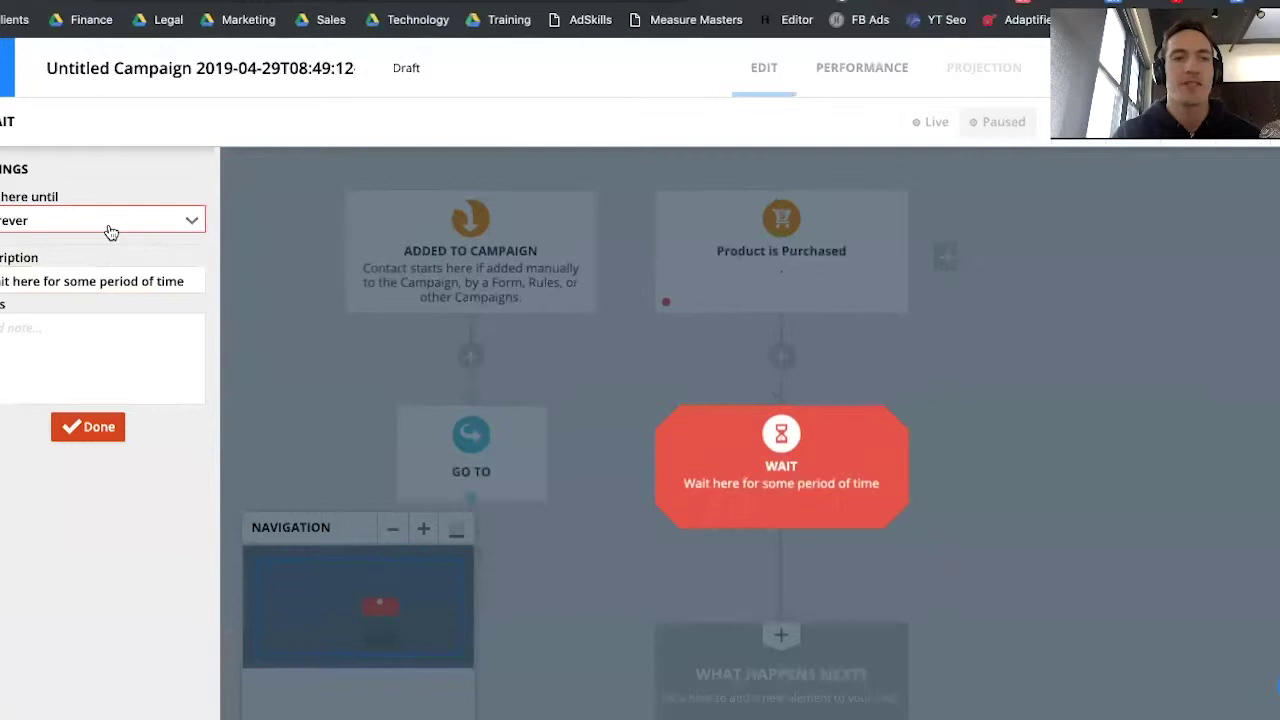
{"action": "left_click", "coordinate": [110, 232]}
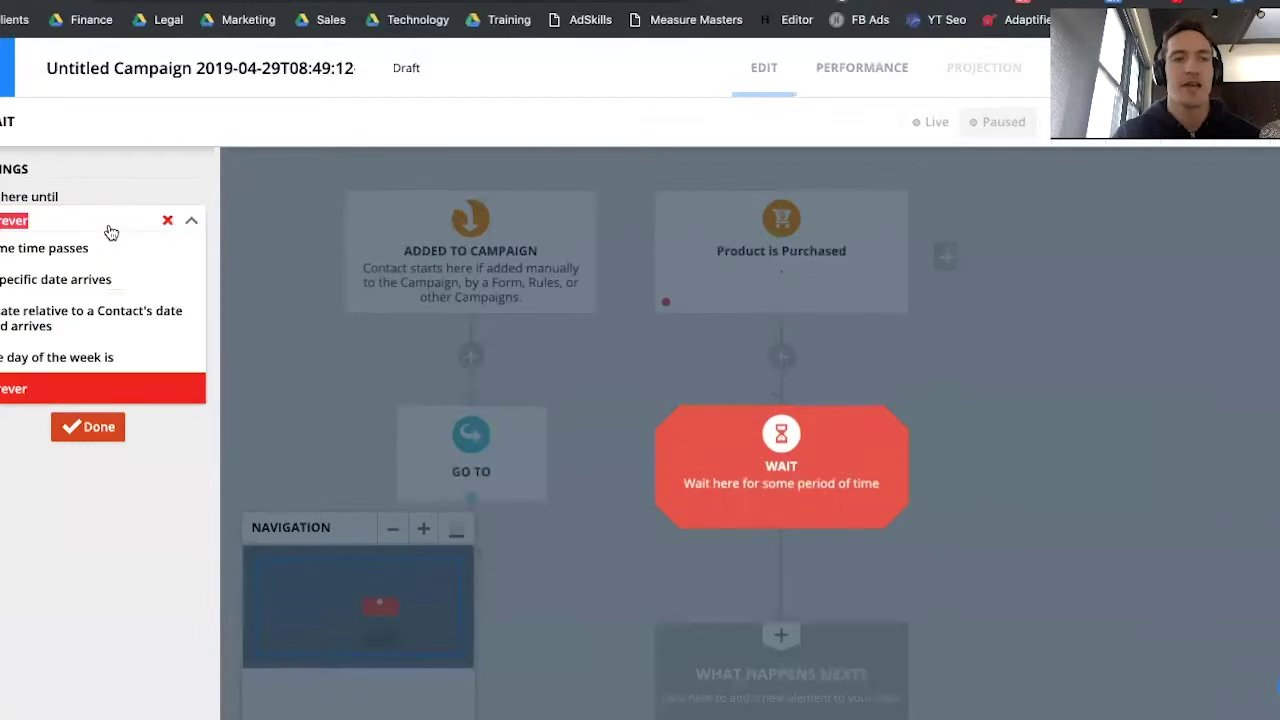
{"action": "left_click", "coordinate": [106, 251]}
{"action": "left_click", "coordinate": [24, 261]}
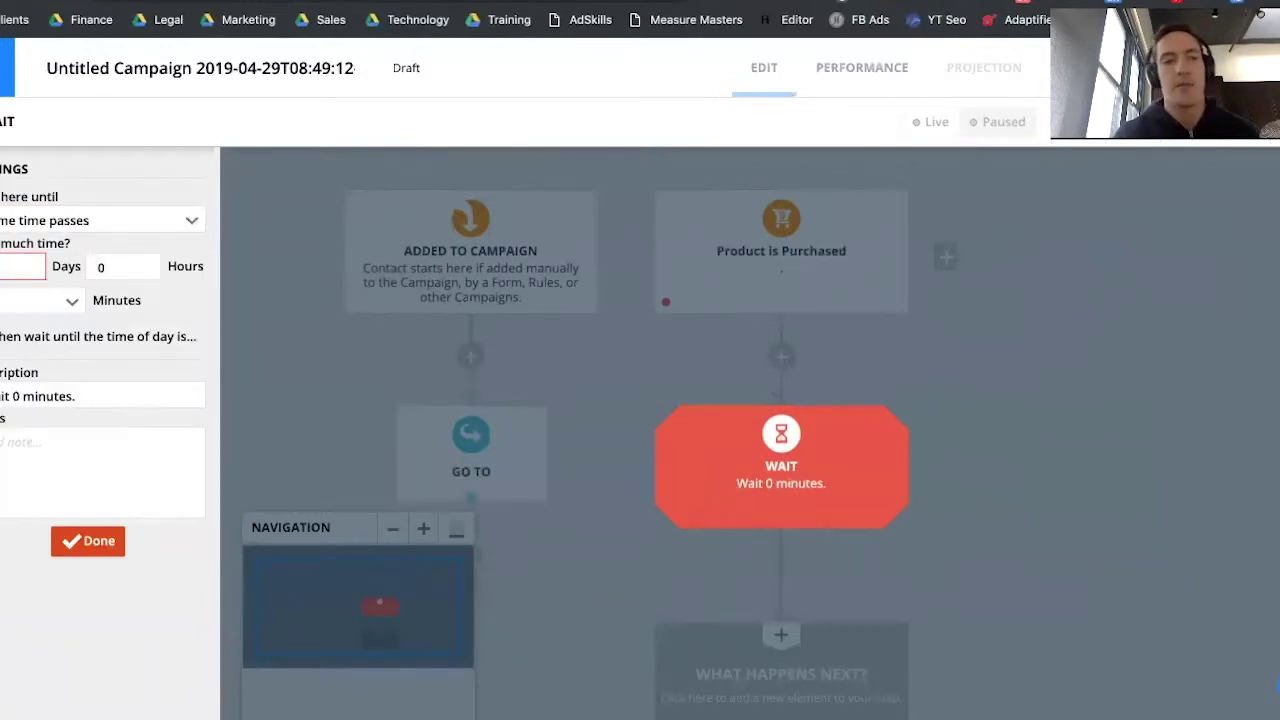
{"action": "left_click", "coordinate": [72, 551]}
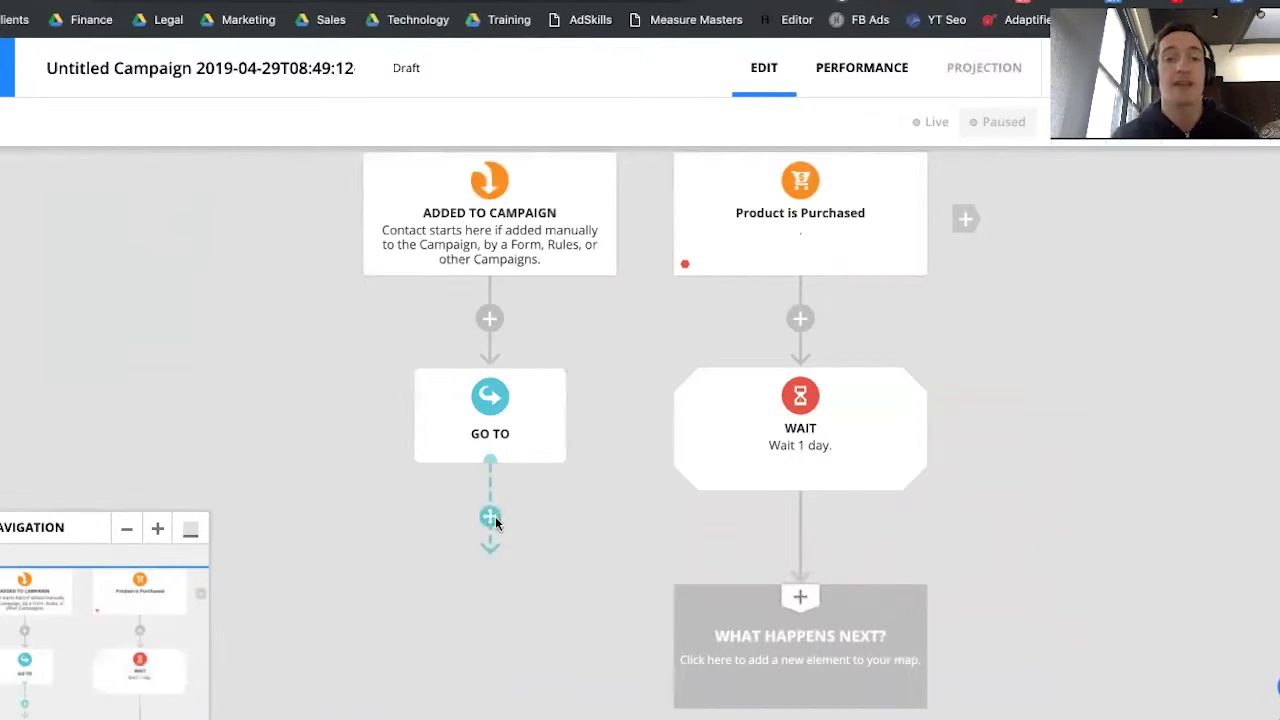
Connect the Go To element's outgoing arrow to the Wait element in the purchase path.
{"action": "left_click_drag", "start_coordinate": [492, 518], "coordinate": [763, 451]}
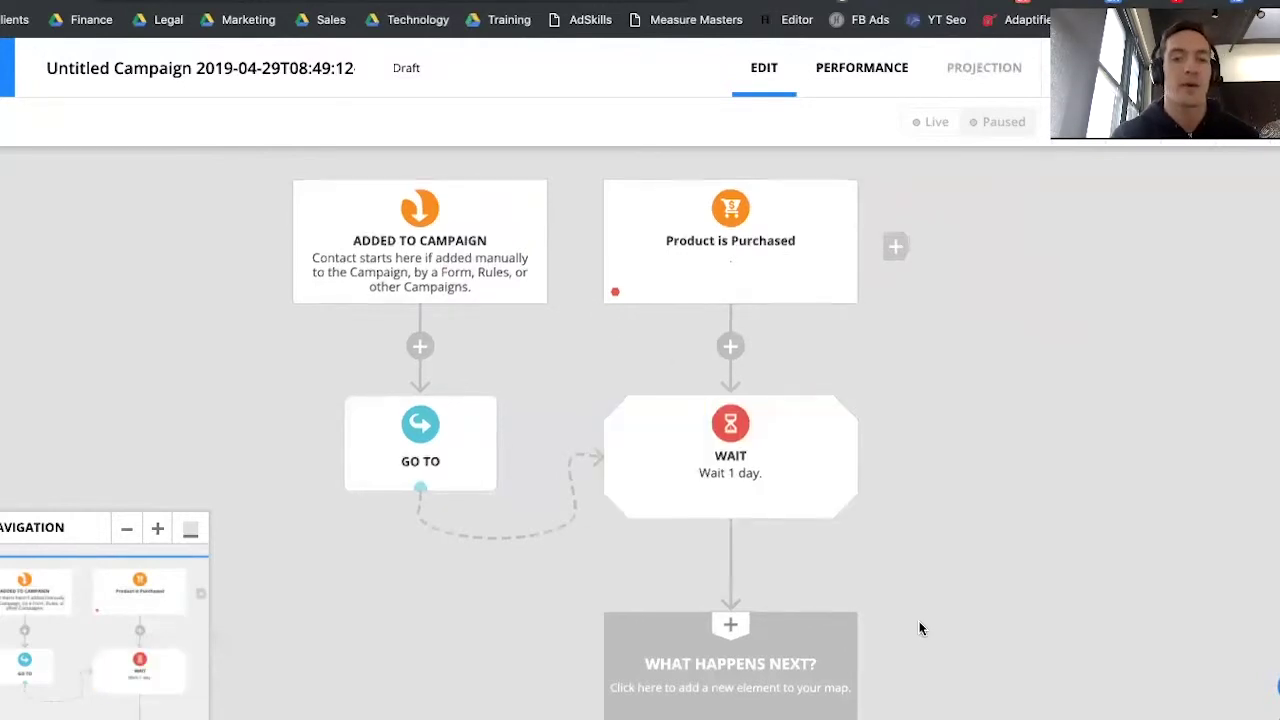
{"action": "scroll", "coordinate": [854, 586], "scroll_direction": "down", "scroll_amount": 5}
{"action": "scroll", "coordinate": [803, 564], "scroll_direction": "up", "scroll_amount": 2}
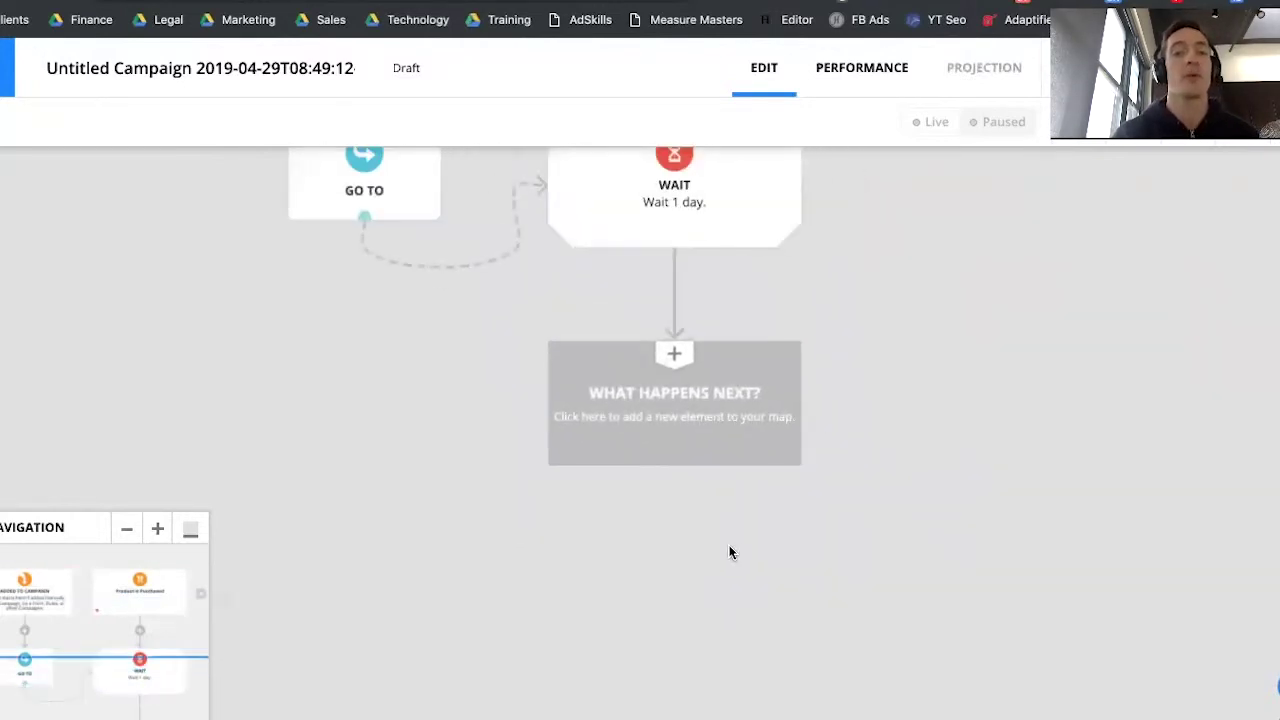
{"action": "scroll", "coordinate": [729, 545], "scroll_direction": "up", "scroll_amount": 1}
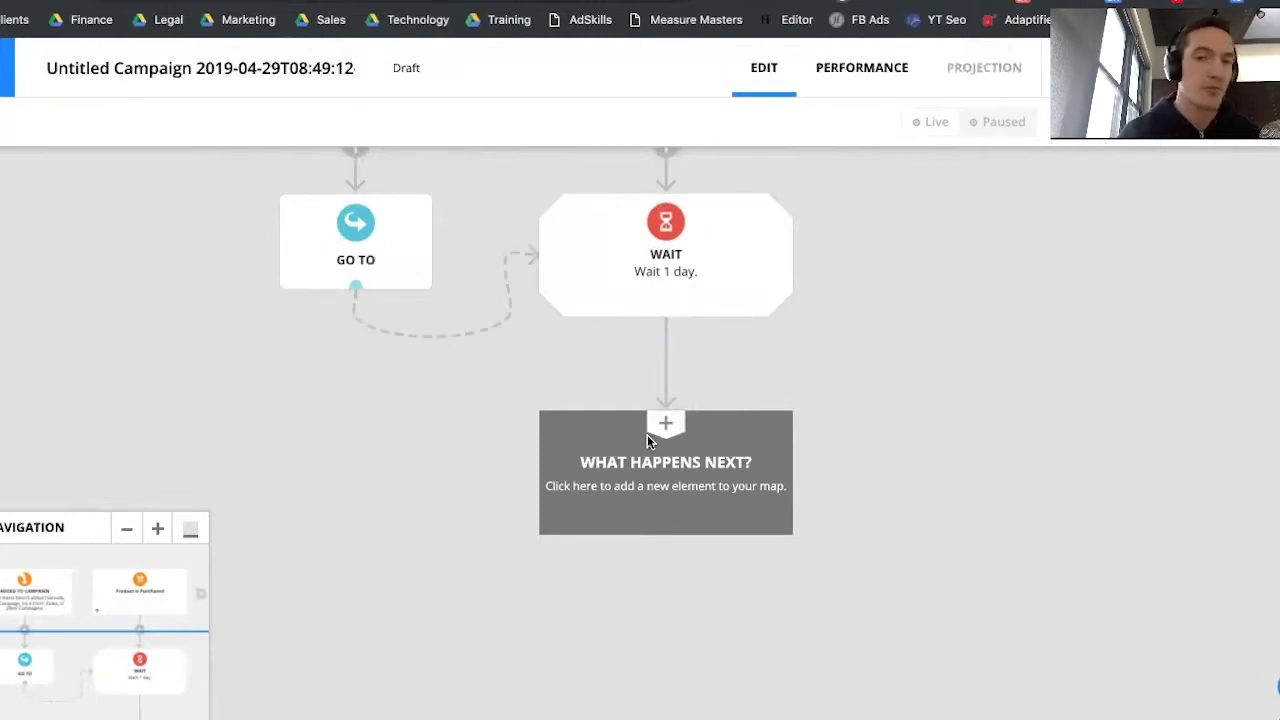
{"action": "mouse_move", "coordinate": [592, 316]}
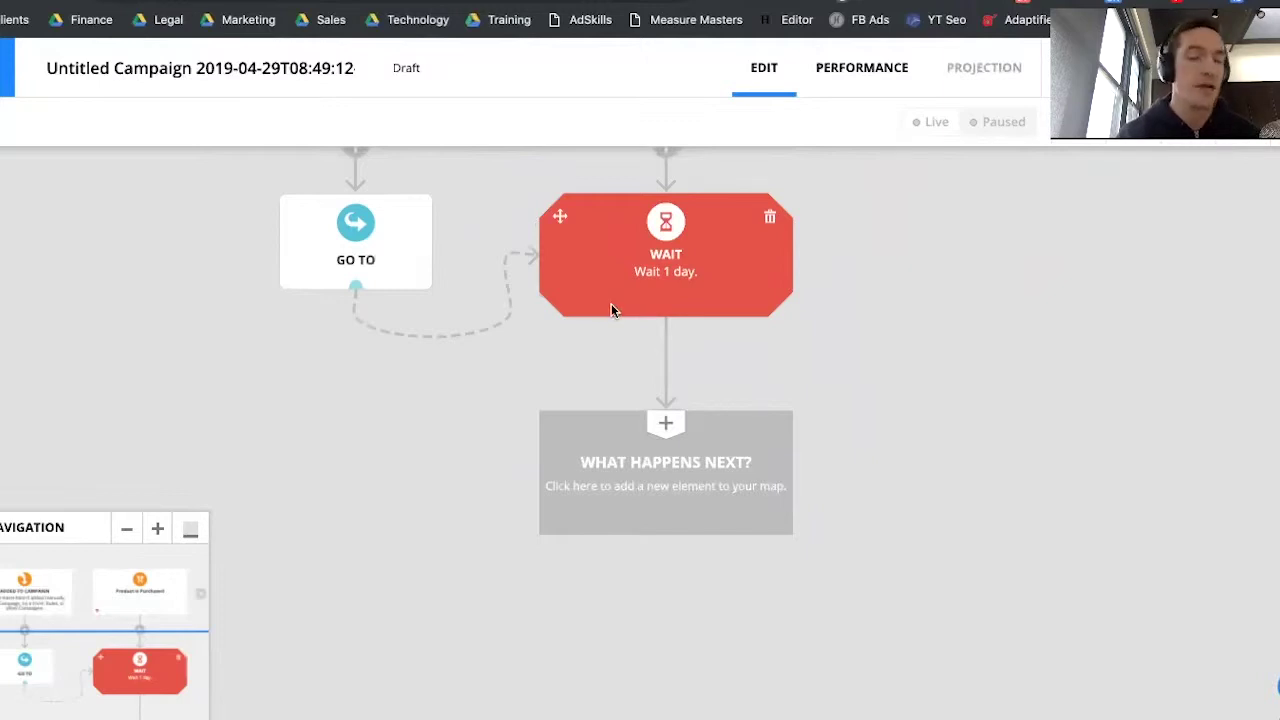
Add a Send an Email element below the Wait element.
{"action": "left_click", "coordinate": [637, 430]}
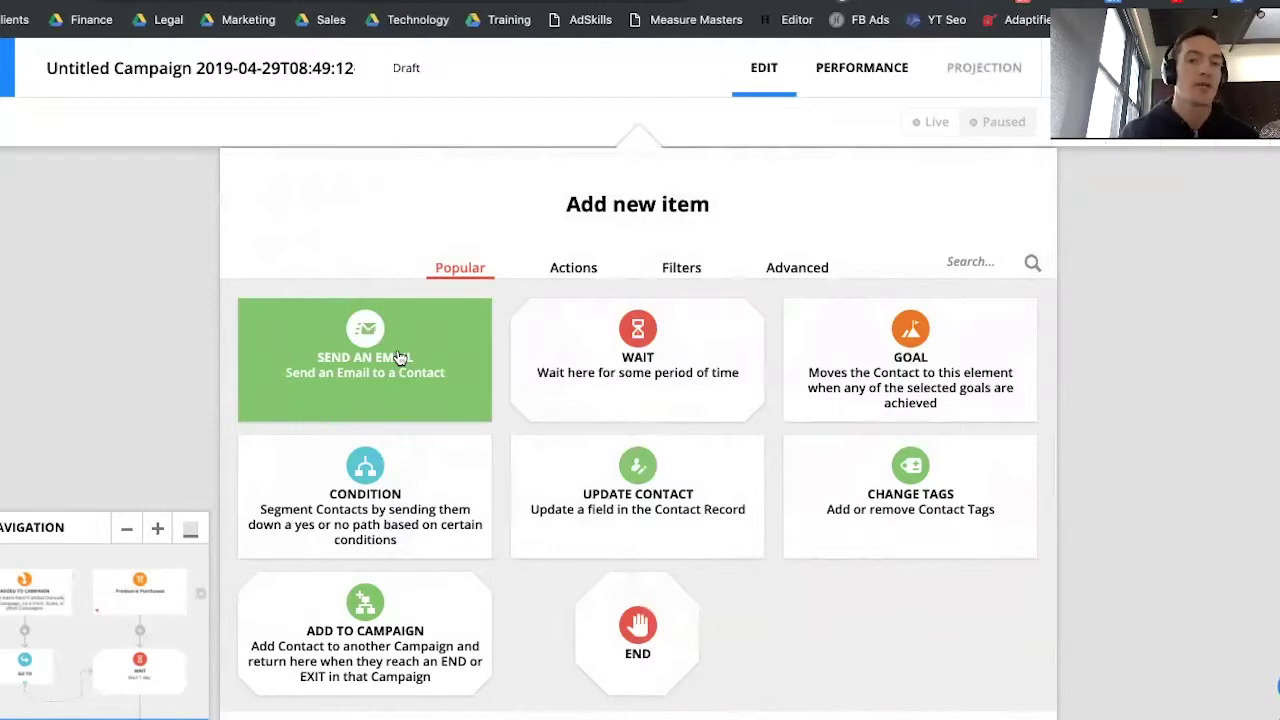
{"action": "left_click", "coordinate": [398, 355]}
{"action": "left_click", "coordinate": [641, 455]}
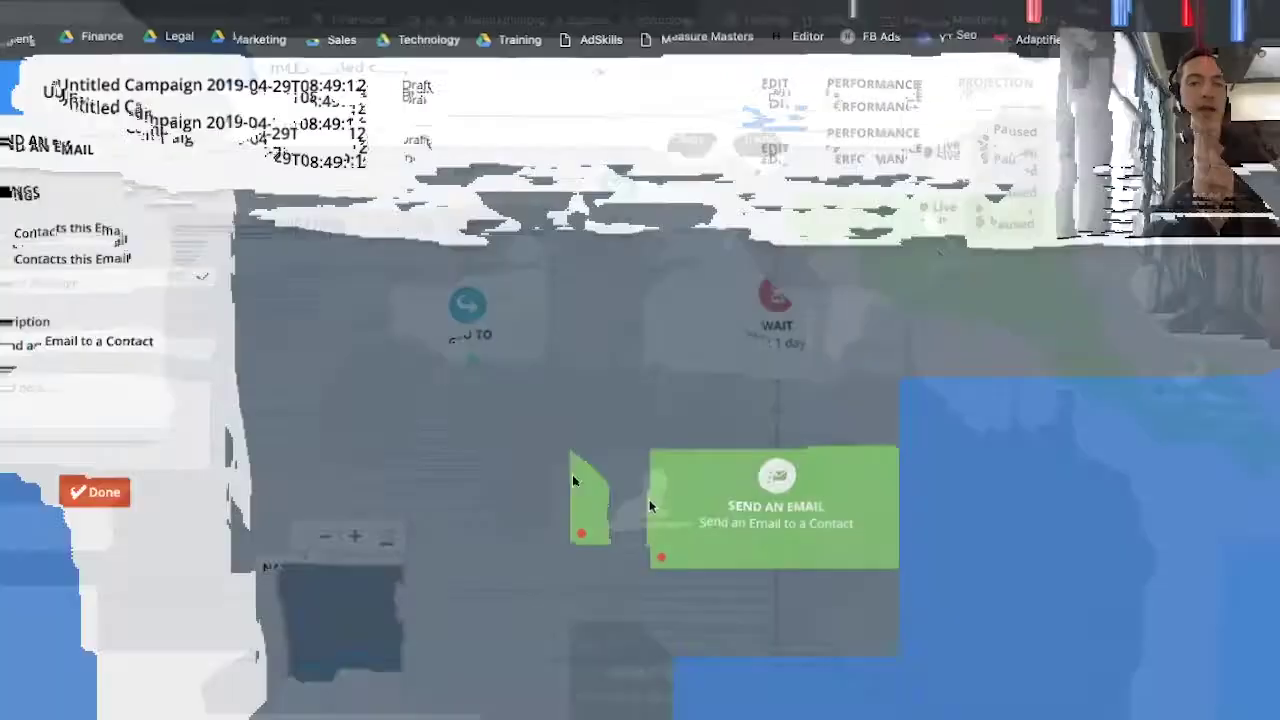
{"action": "left_click", "coordinate": [64, 305]}
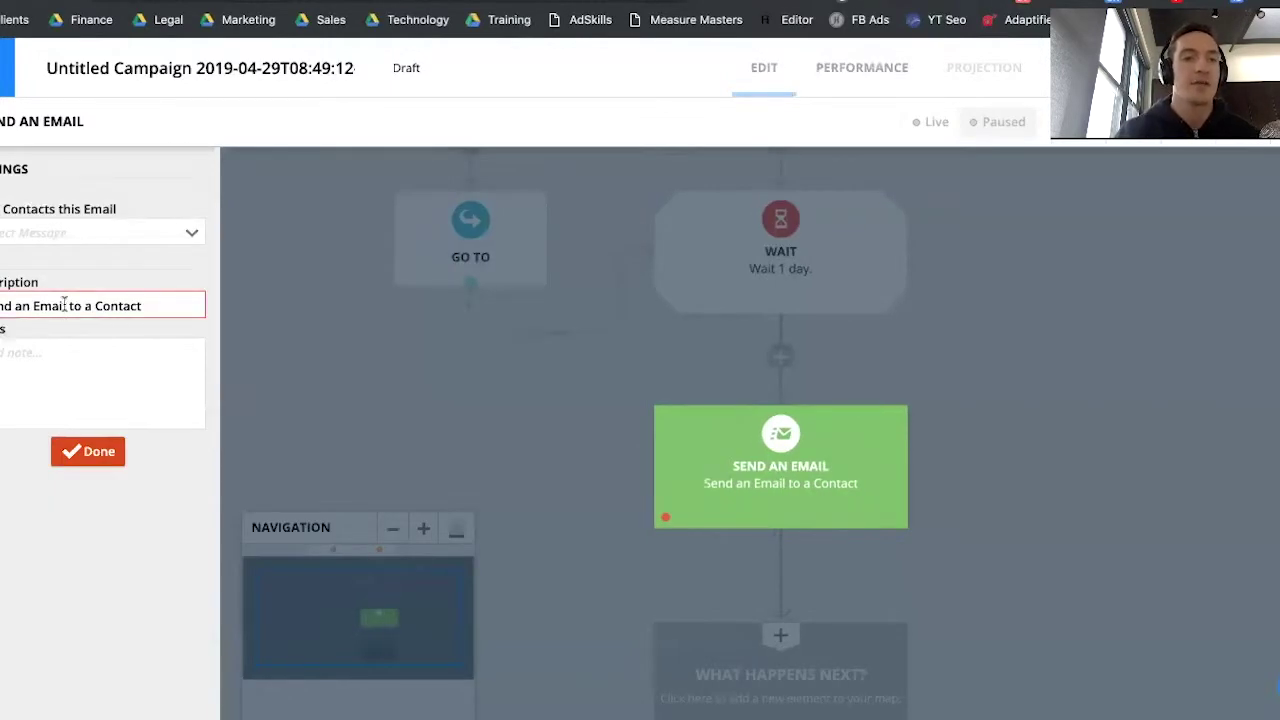
Review the messages selectable for the Send an Email element and close its settings without choosing one.
{"action": "left_click", "coordinate": [193, 234]}
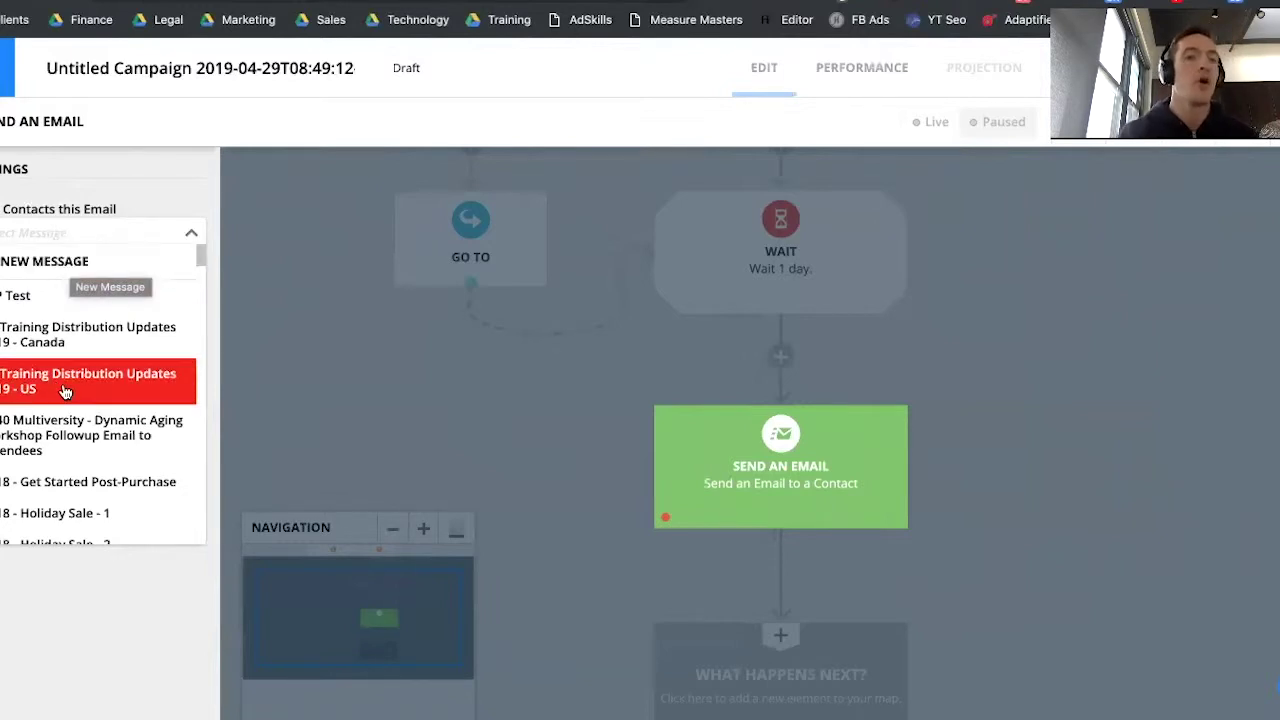
{"action": "scroll", "coordinate": [65, 390], "scroll_direction": "down", "scroll_amount": 5}
{"action": "scroll", "coordinate": [65, 392], "scroll_direction": "up", "scroll_amount": 5}
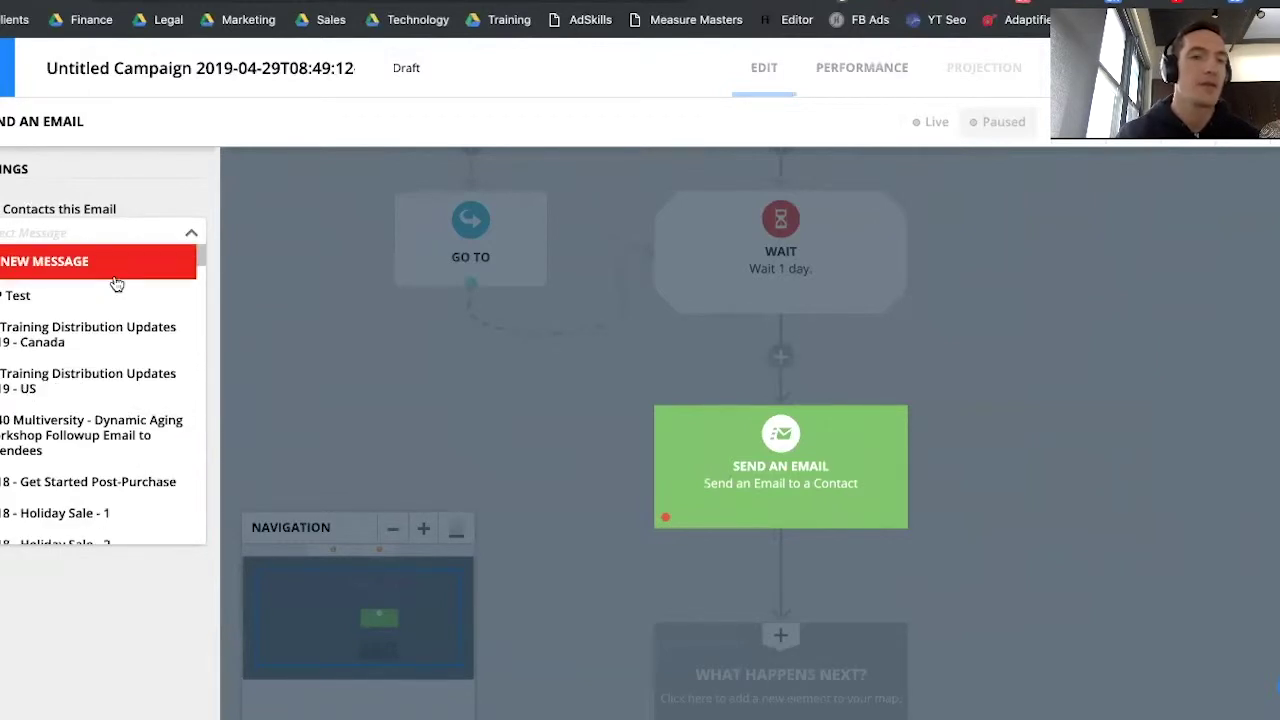
{"action": "left_click", "coordinate": [145, 181]}
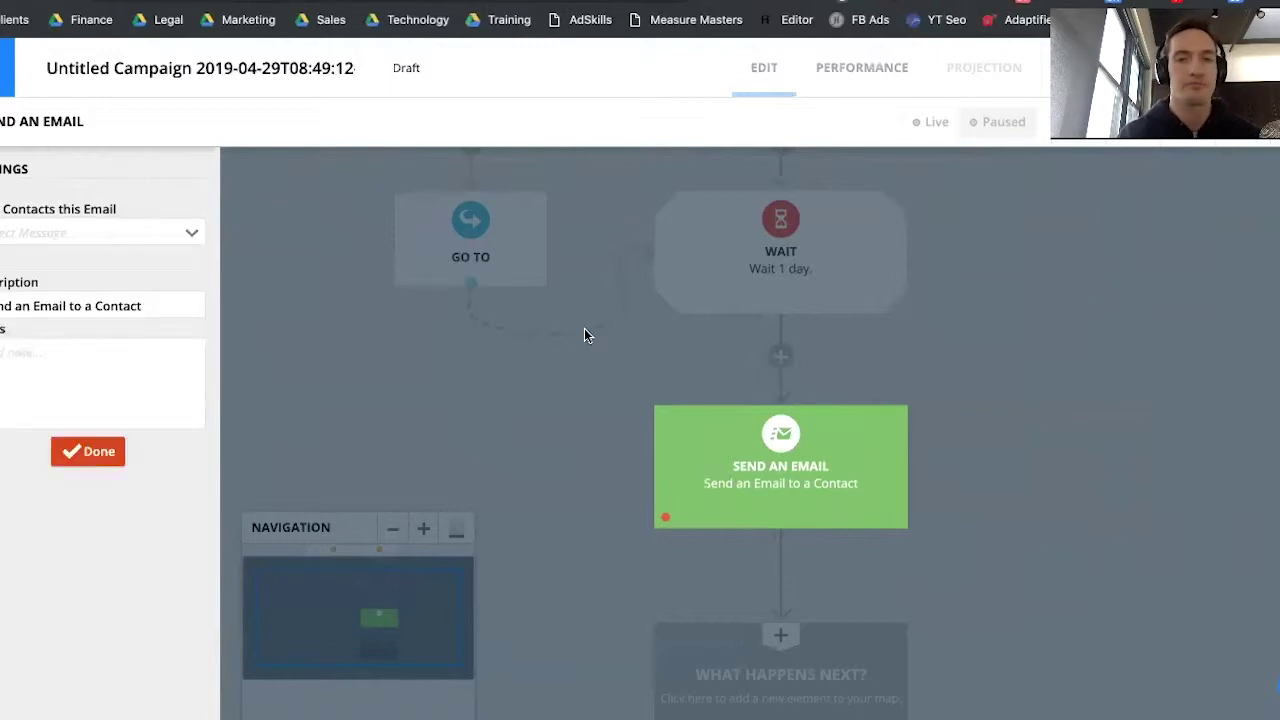
{"action": "left_click", "coordinate": [65, 451]}
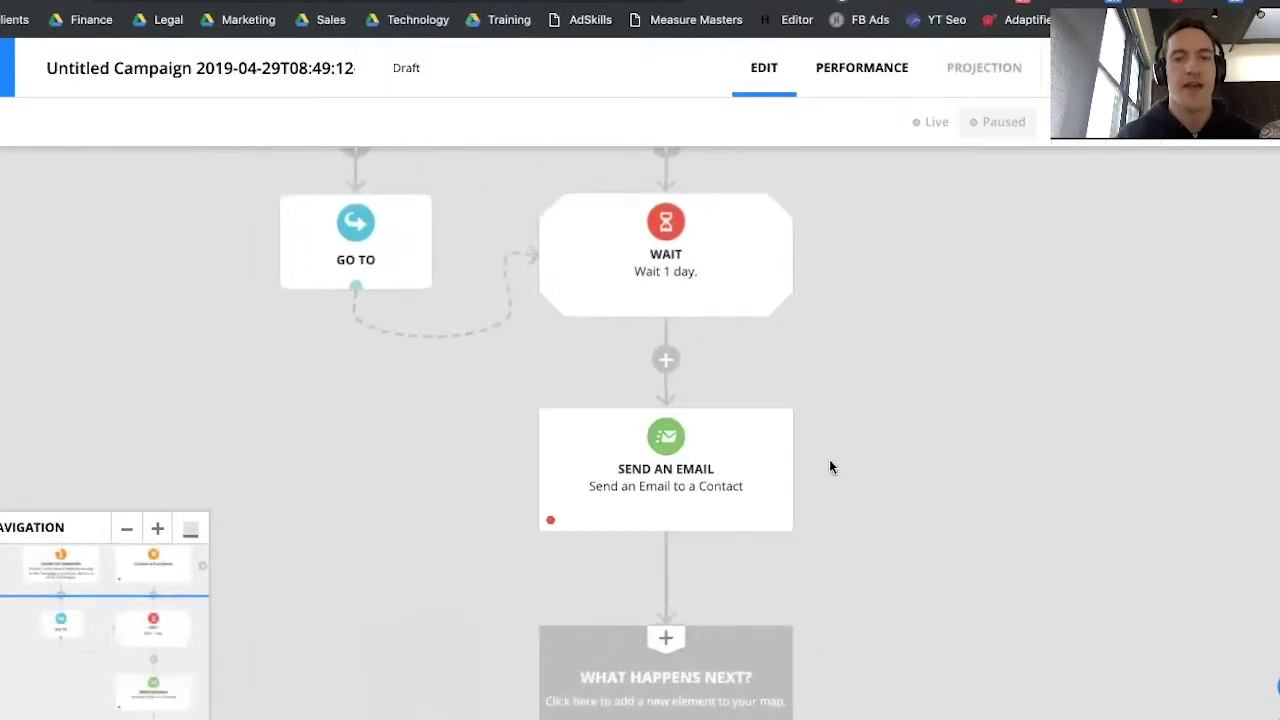
Delete the Send an Email element below the Wait element from the map.
{"action": "left_click", "coordinate": [772, 426]}
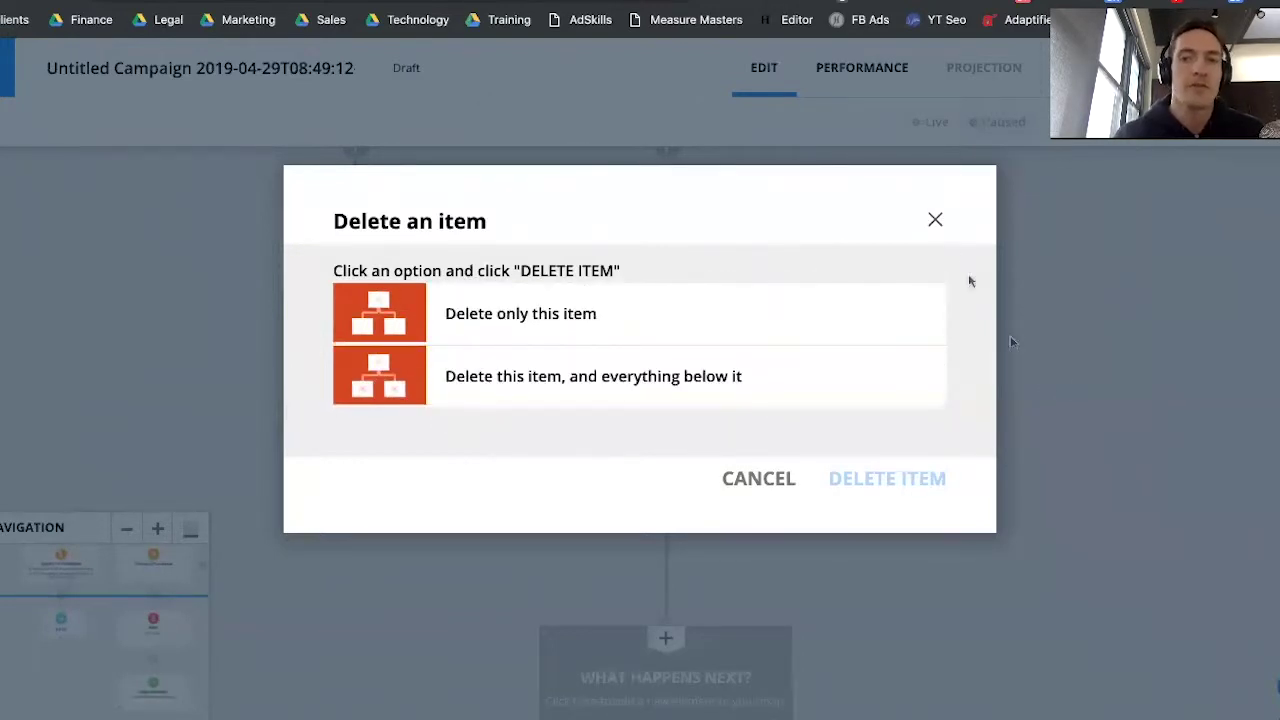
{"action": "left_click", "coordinate": [935, 220]}
{"action": "scroll", "coordinate": [635, 497], "scroll_direction": "down", "scroll_amount": 5}
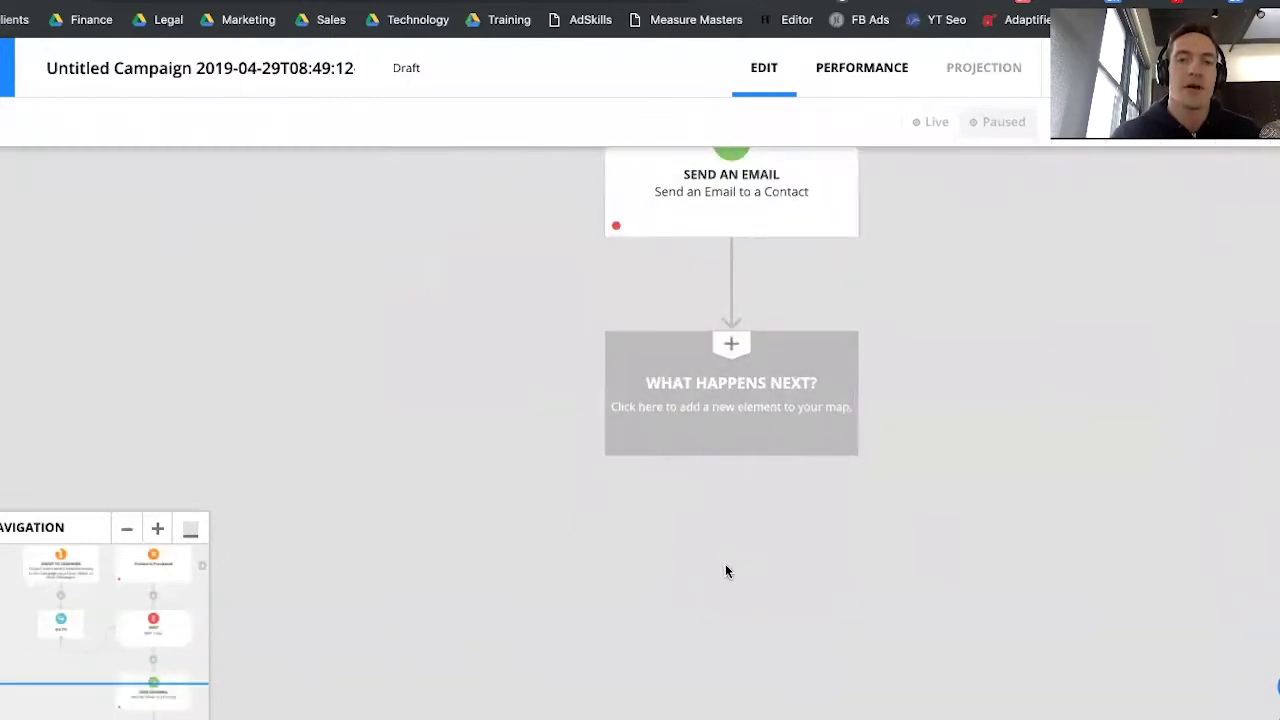
{"action": "scroll", "coordinate": [726, 568], "scroll_direction": "down", "scroll_amount": 2}
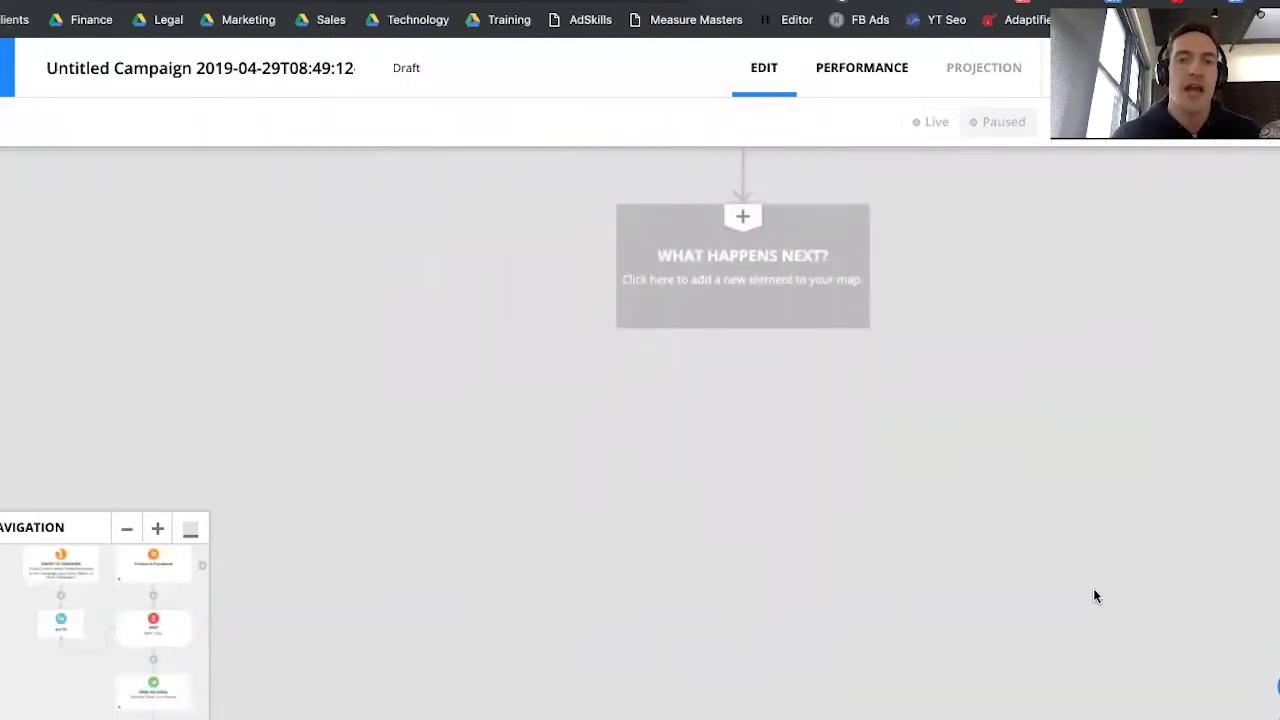
{"action": "scroll", "coordinate": [882, 537], "scroll_direction": "up", "scroll_amount": 3}
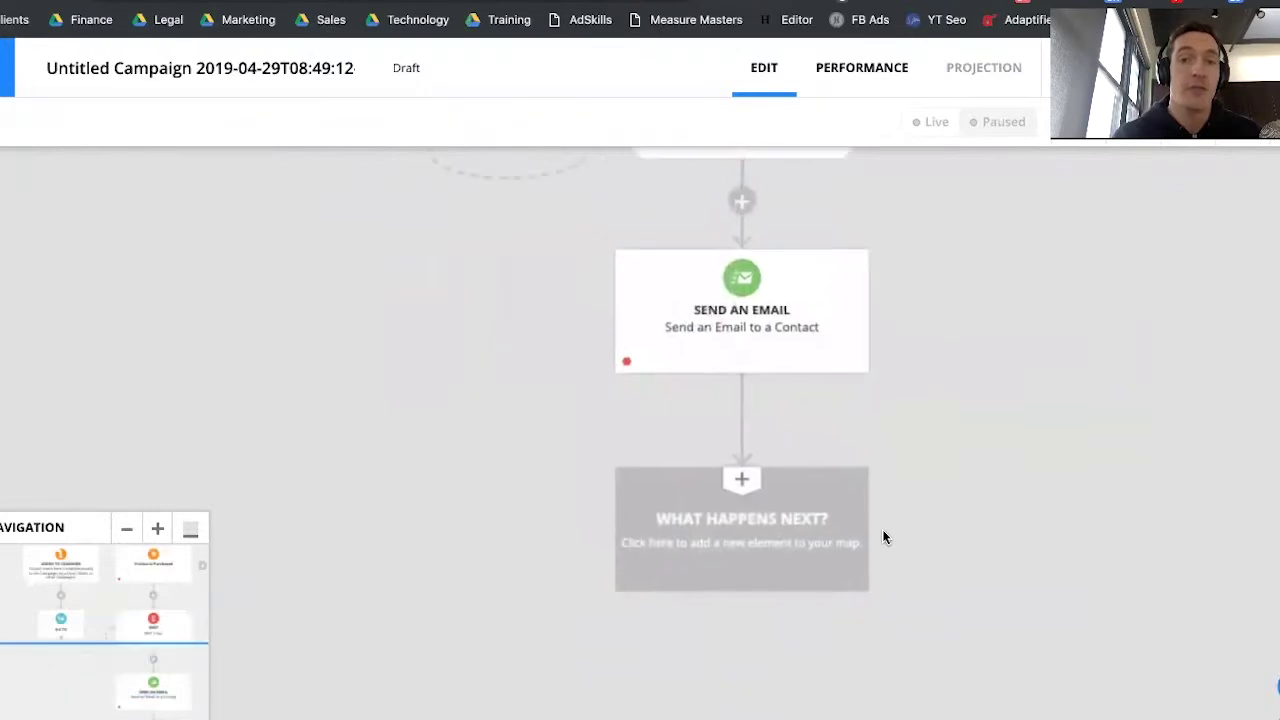
{"action": "mouse_move", "coordinate": [736, 369]}
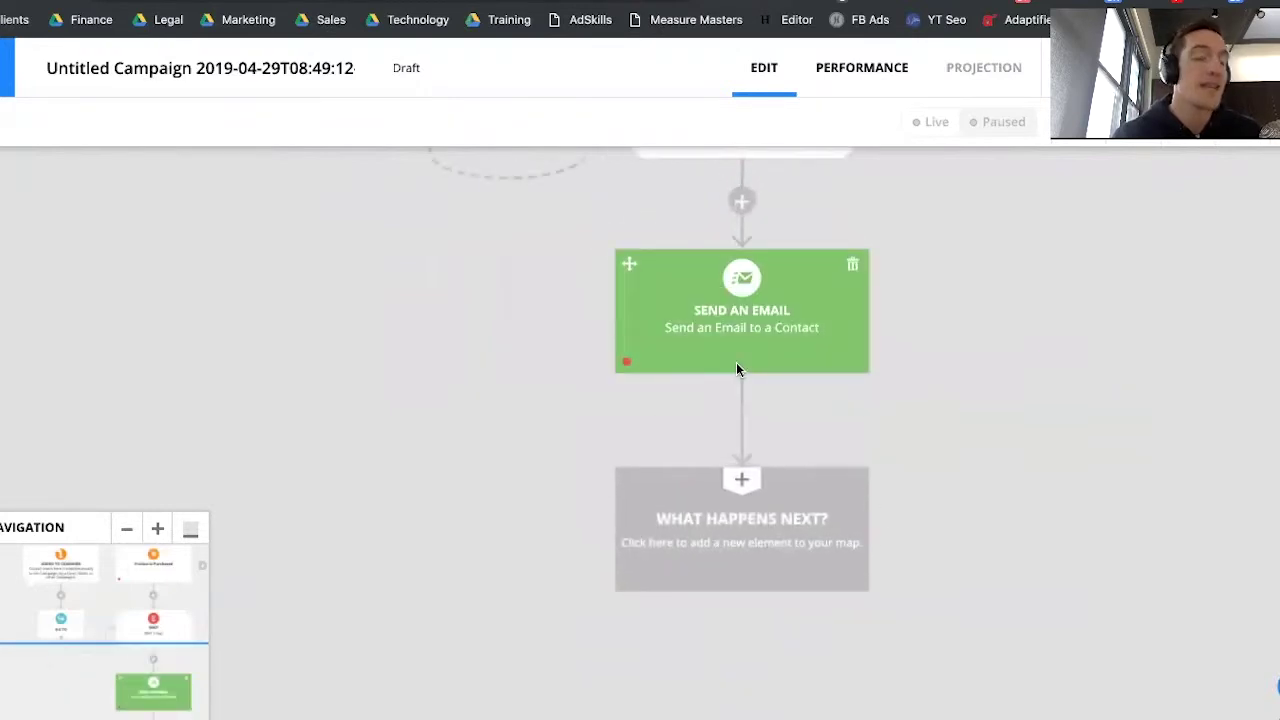
{"action": "left_click", "coordinate": [853, 267]}
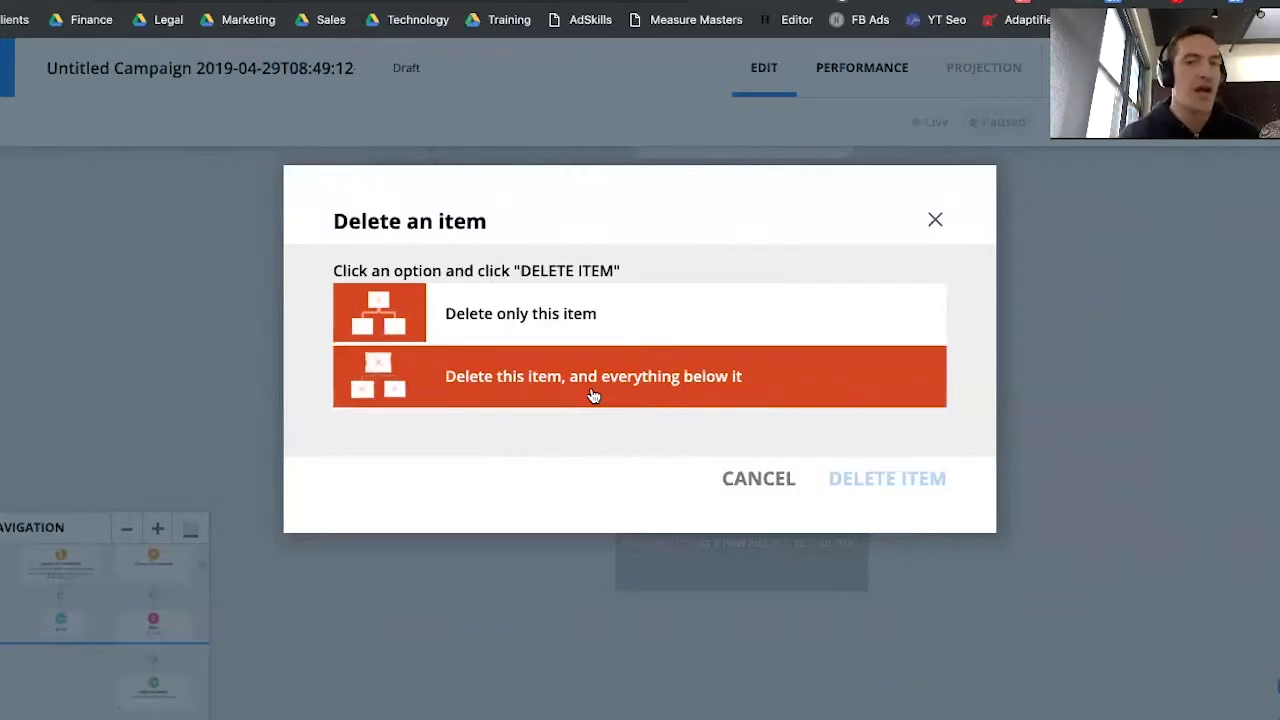
{"action": "left_click", "coordinate": [644, 343]}
{"action": "left_click", "coordinate": [878, 479]}
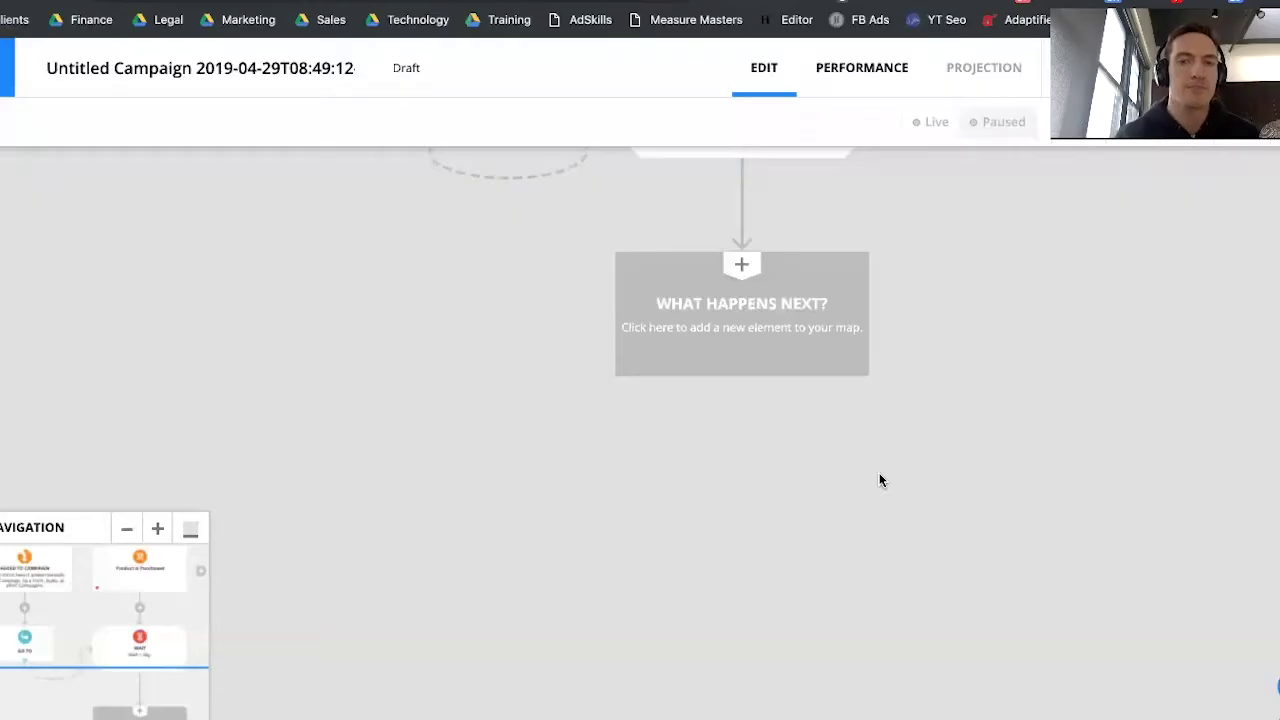
Add an Update Contact element from the available actions below the Wait element.
{"action": "scroll", "coordinate": [880, 481], "scroll_direction": "up", "scroll_amount": 5}
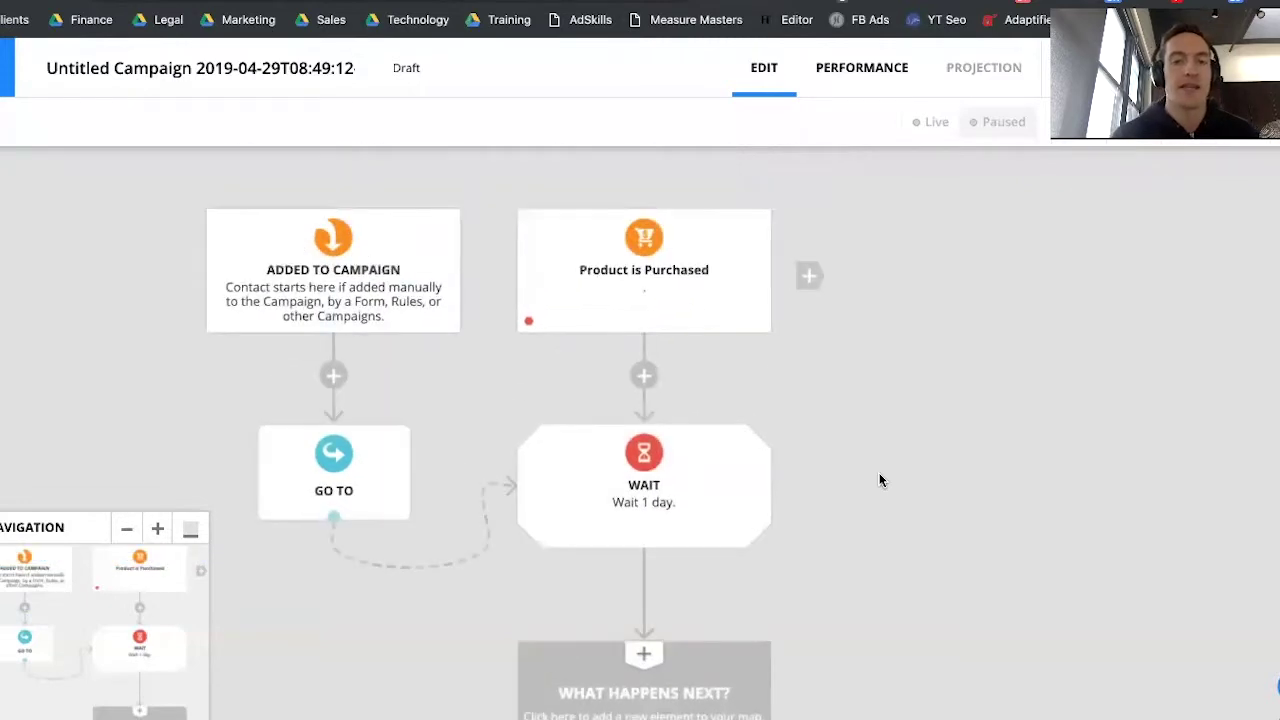
{"action": "scroll", "coordinate": [768, 544], "scroll_direction": "down", "scroll_amount": 2}
{"action": "left_click", "coordinate": [711, 596]}
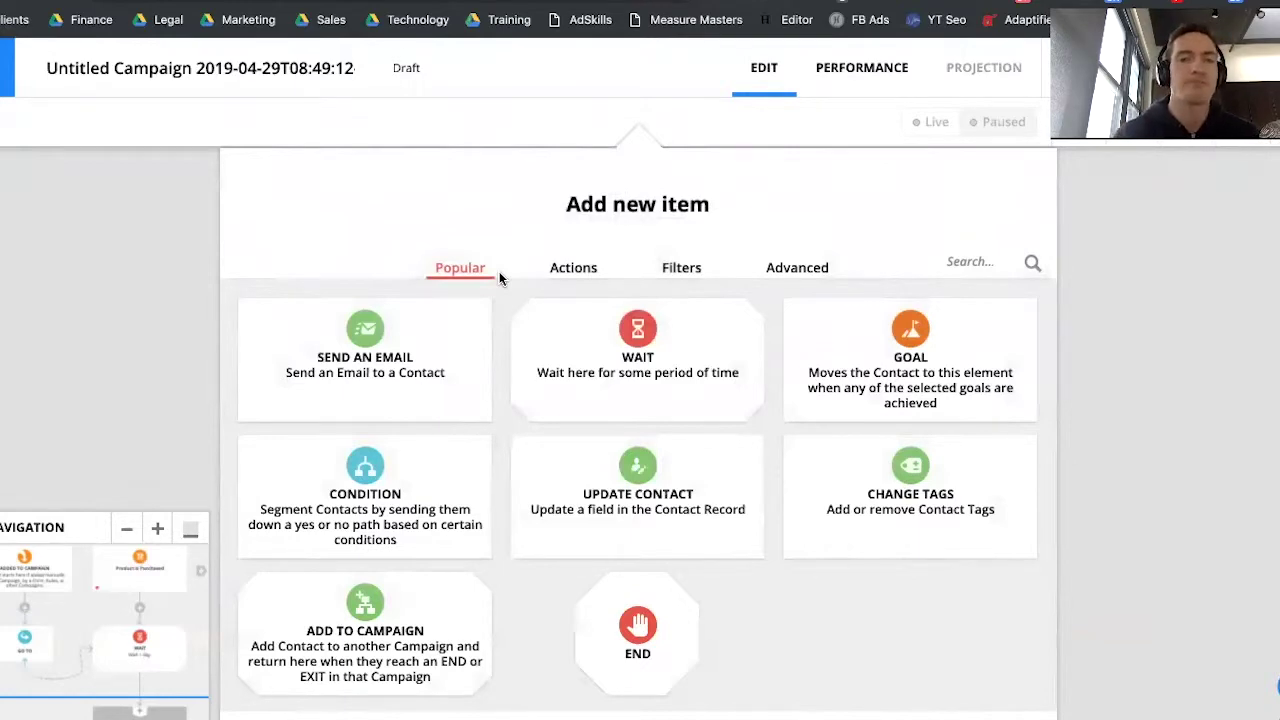
{"action": "left_click", "coordinate": [552, 272]}
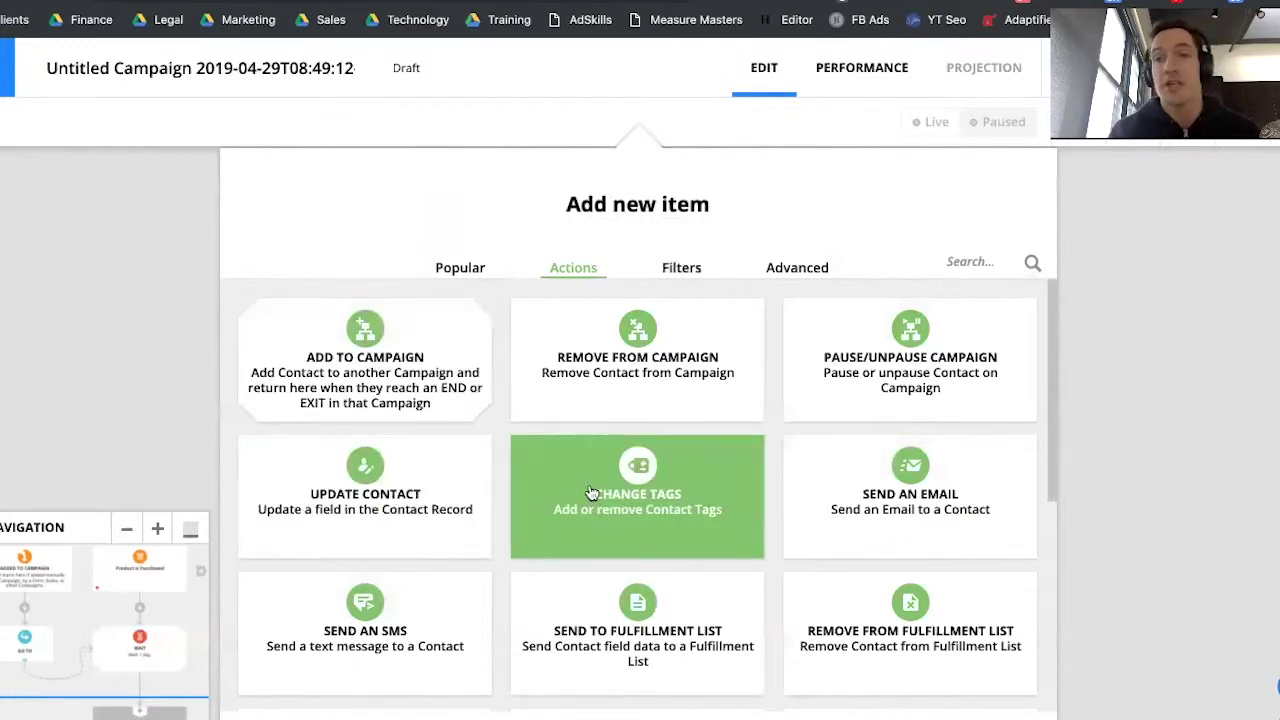
{"action": "left_click", "coordinate": [390, 468]}
{"action": "left_click", "coordinate": [607, 579]}
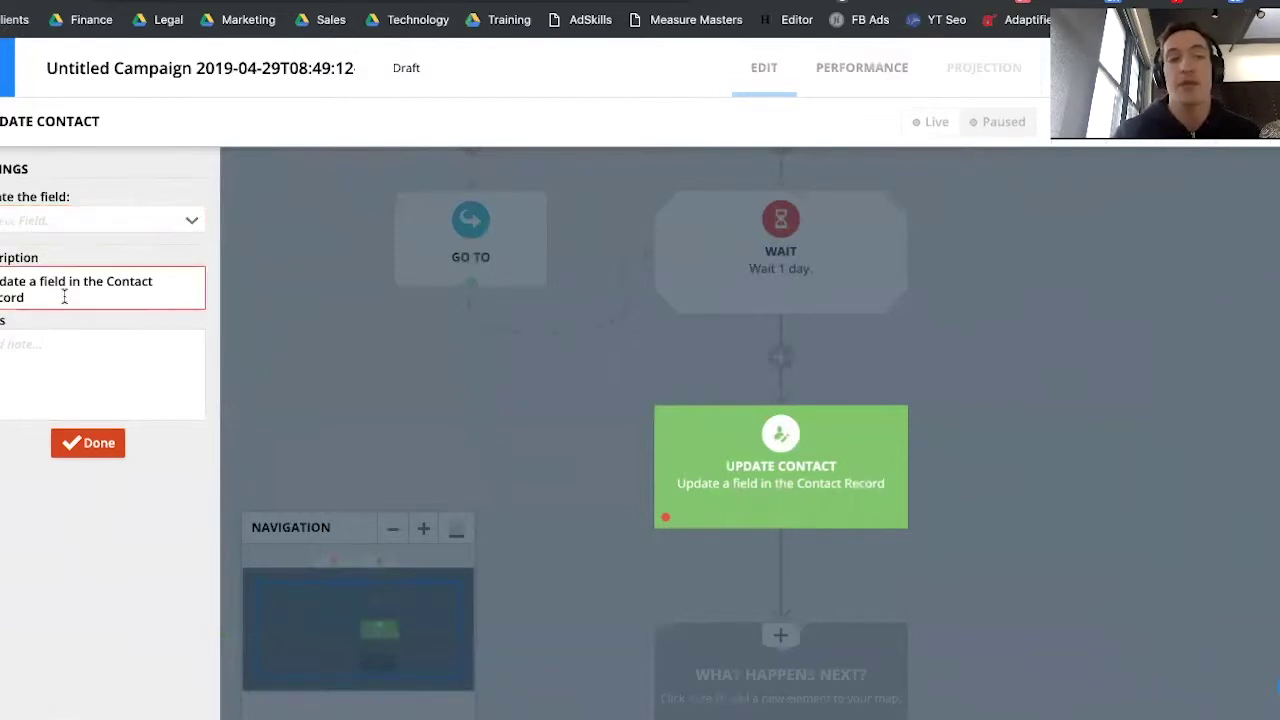
Set the Update Contact element to update the Region field, and review its selectable region options without choosing one.
{"action": "left_click", "coordinate": [172, 229]}
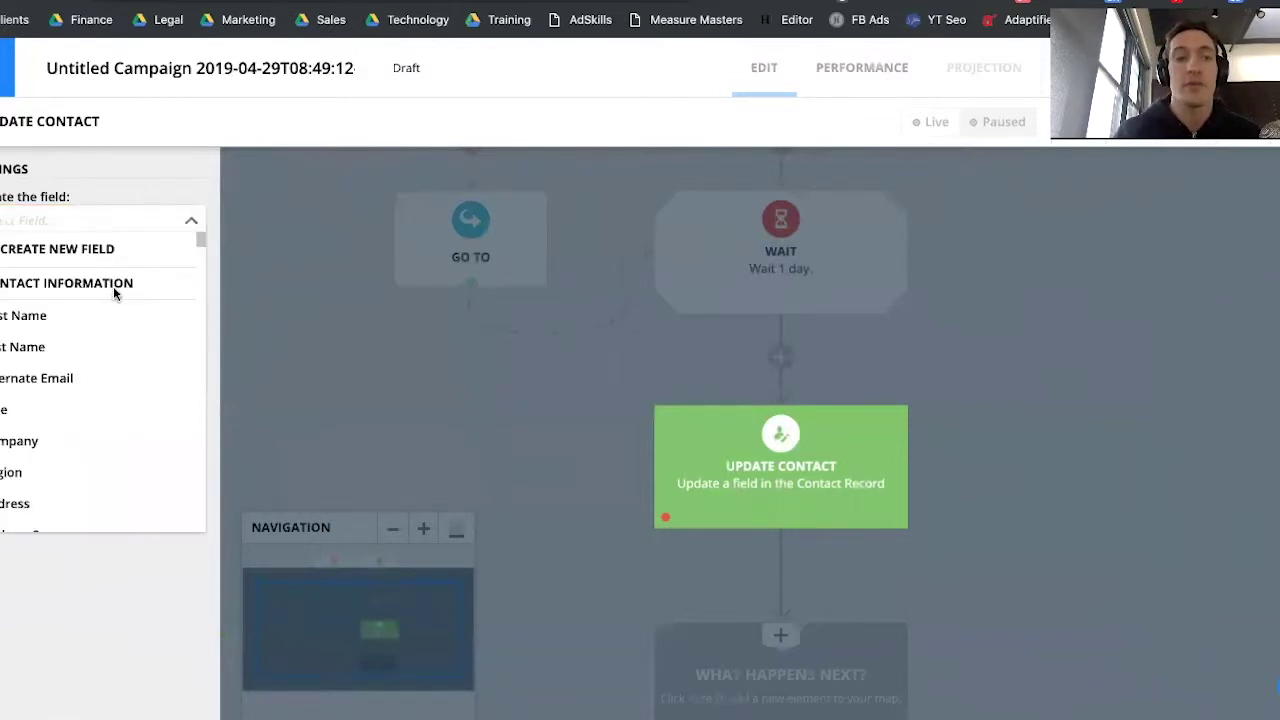
{"action": "left_click", "coordinate": [100, 316]}
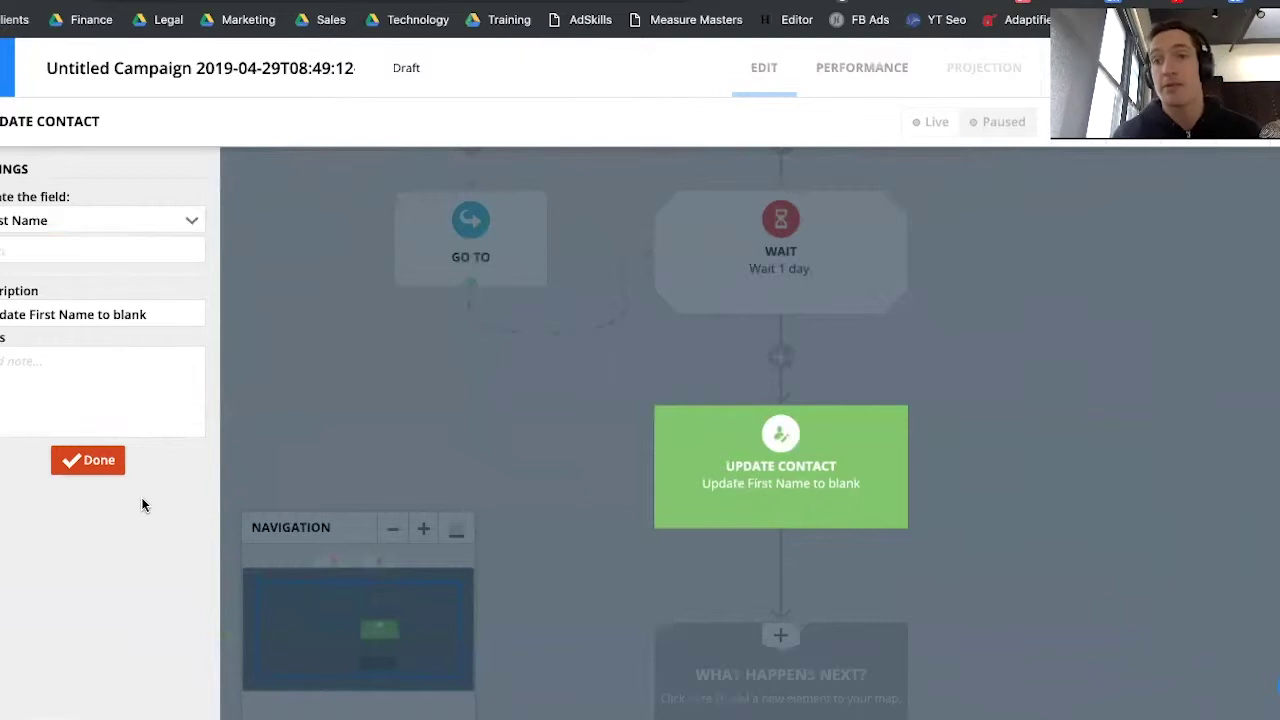
{"action": "left_click", "coordinate": [185, 230]}
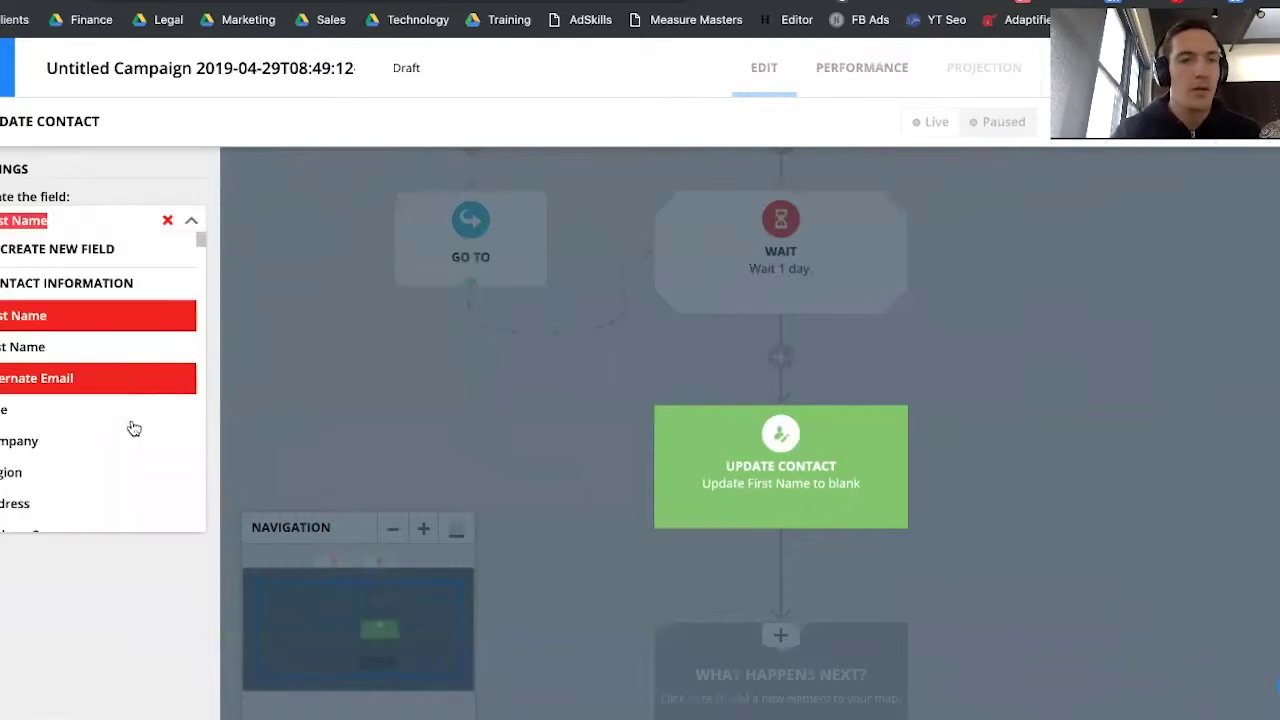
{"action": "scroll", "coordinate": [133, 451], "scroll_direction": "down", "scroll_amount": 2}
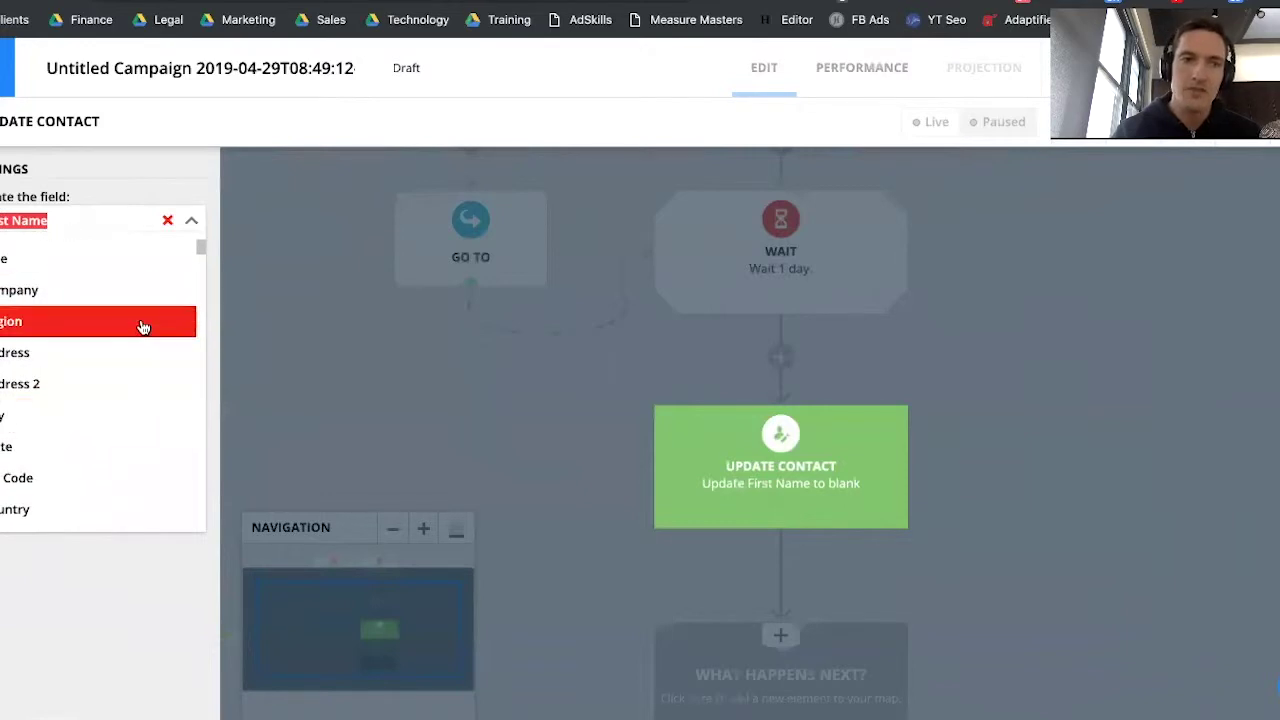
{"action": "left_click", "coordinate": [141, 322]}
{"action": "left_click", "coordinate": [160, 255]}
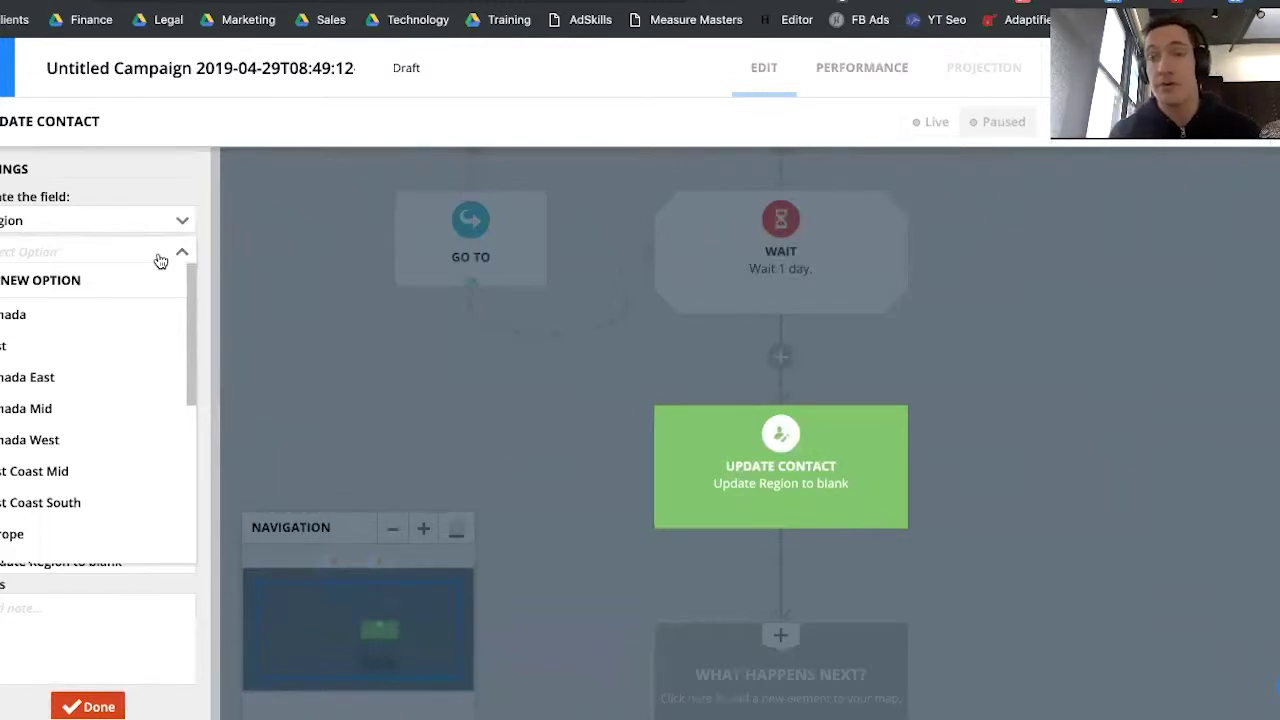
{"action": "left_click", "coordinate": [181, 197]}
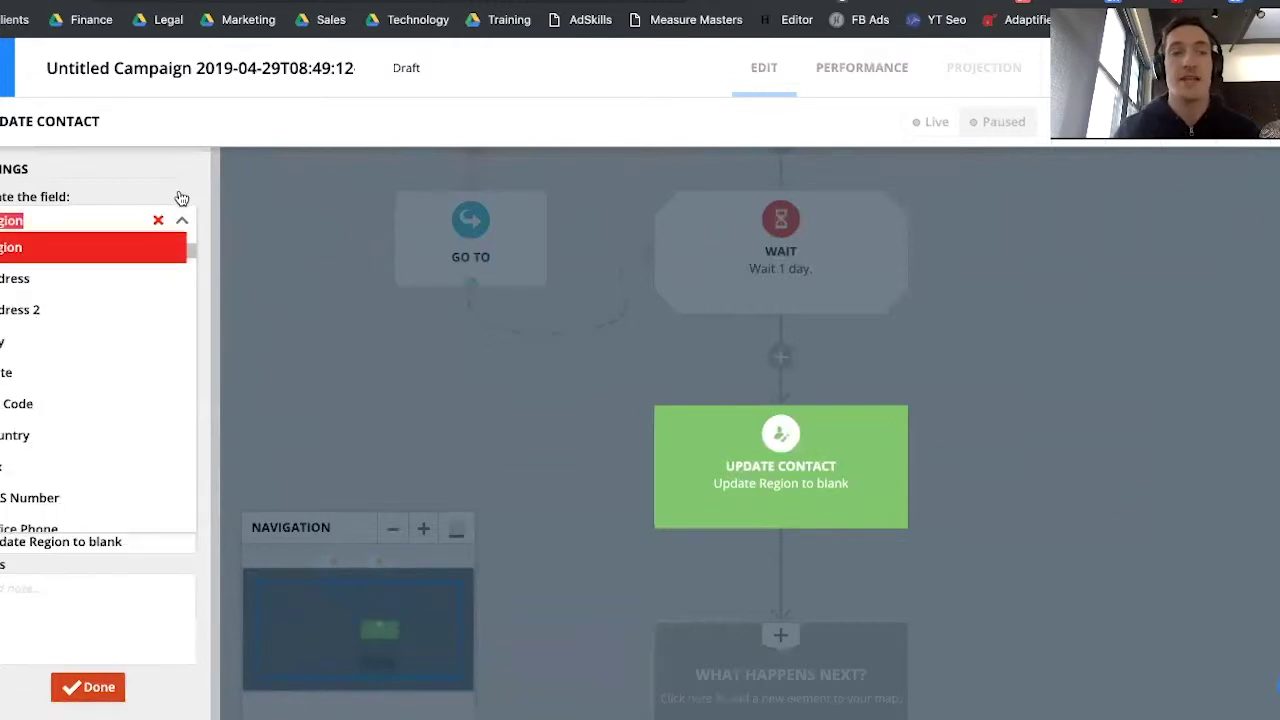
{"action": "left_click", "coordinate": [130, 170]}
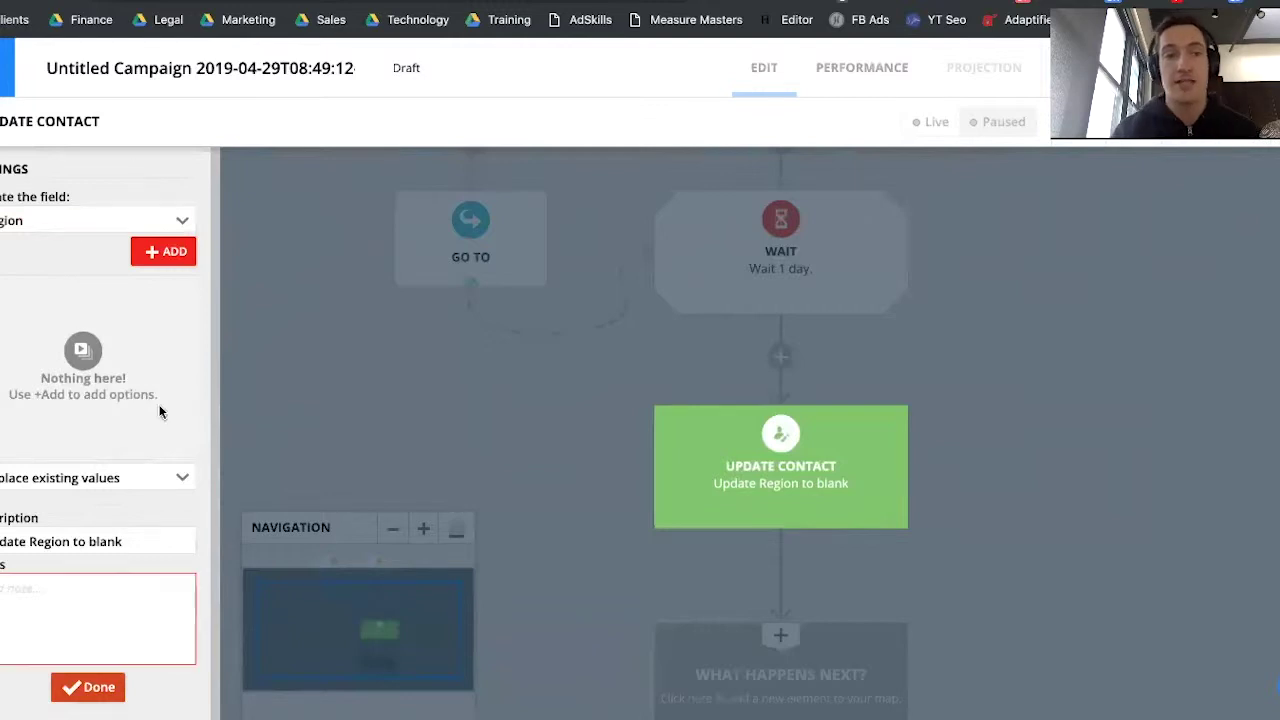
{"action": "left_click", "coordinate": [837, 526]}
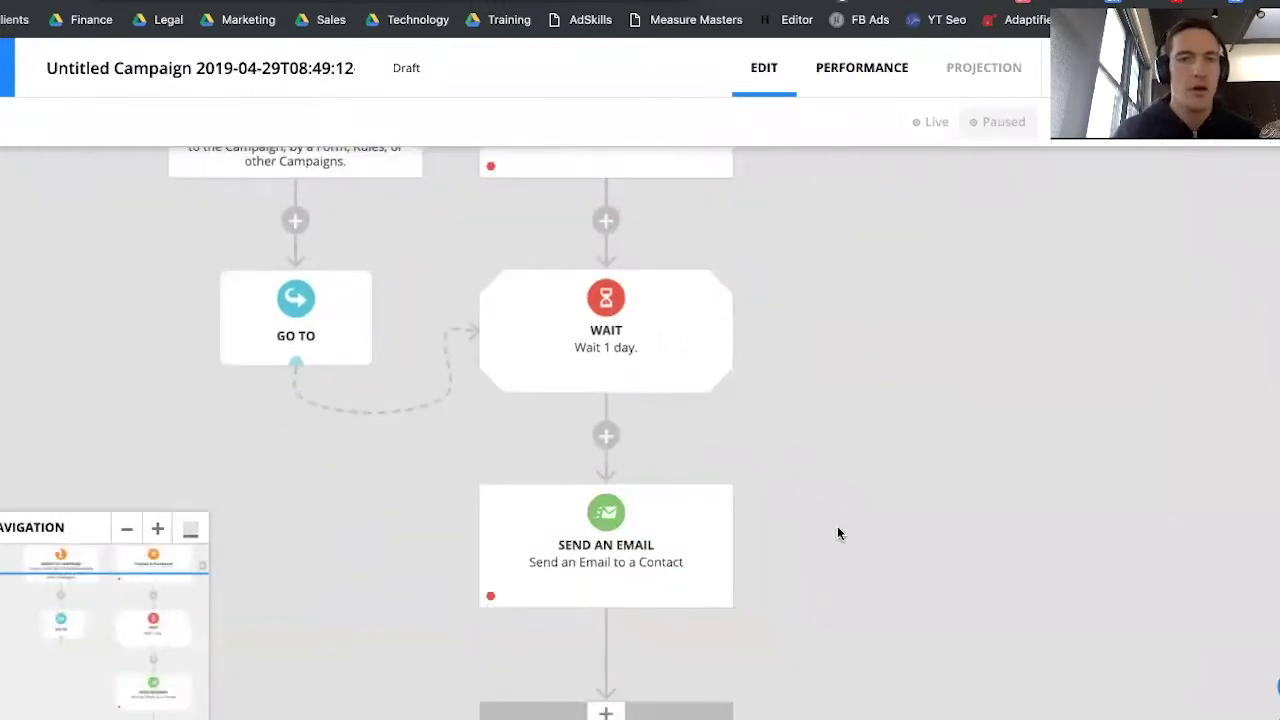
Add a Goal element below the Send an Email element on the campaign map.
{"action": "scroll", "coordinate": [920, 451], "scroll_direction": "up", "scroll_amount": 2}
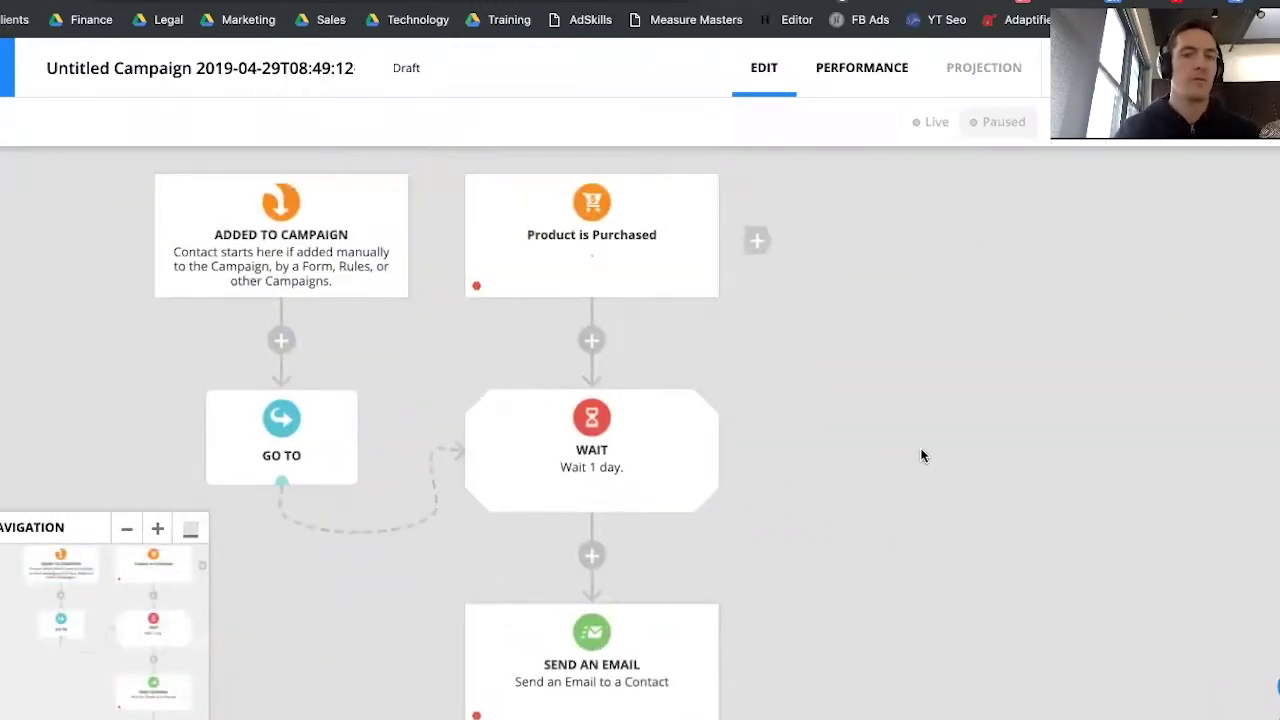
{"action": "scroll", "coordinate": [920, 451], "scroll_direction": "down", "scroll_amount": 7}
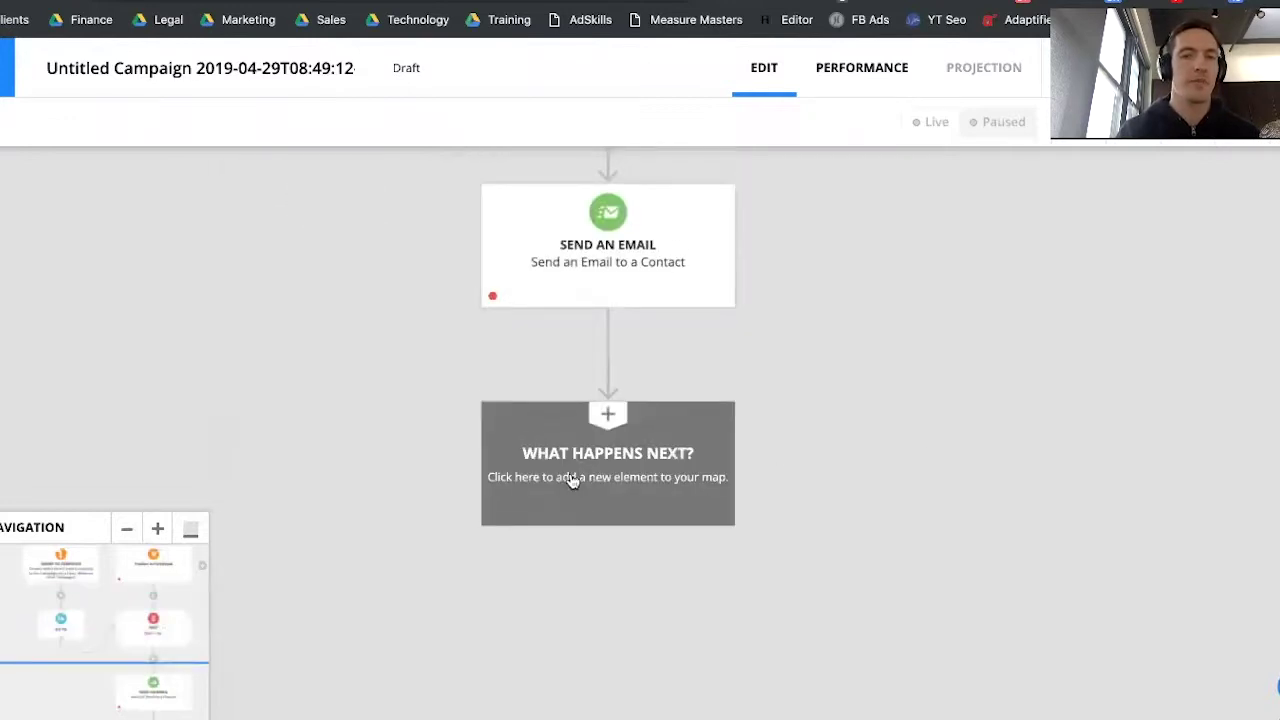
{"action": "scroll", "coordinate": [649, 390], "scroll_direction": "down", "scroll_amount": 3}
{"action": "left_click", "coordinate": [852, 366]}
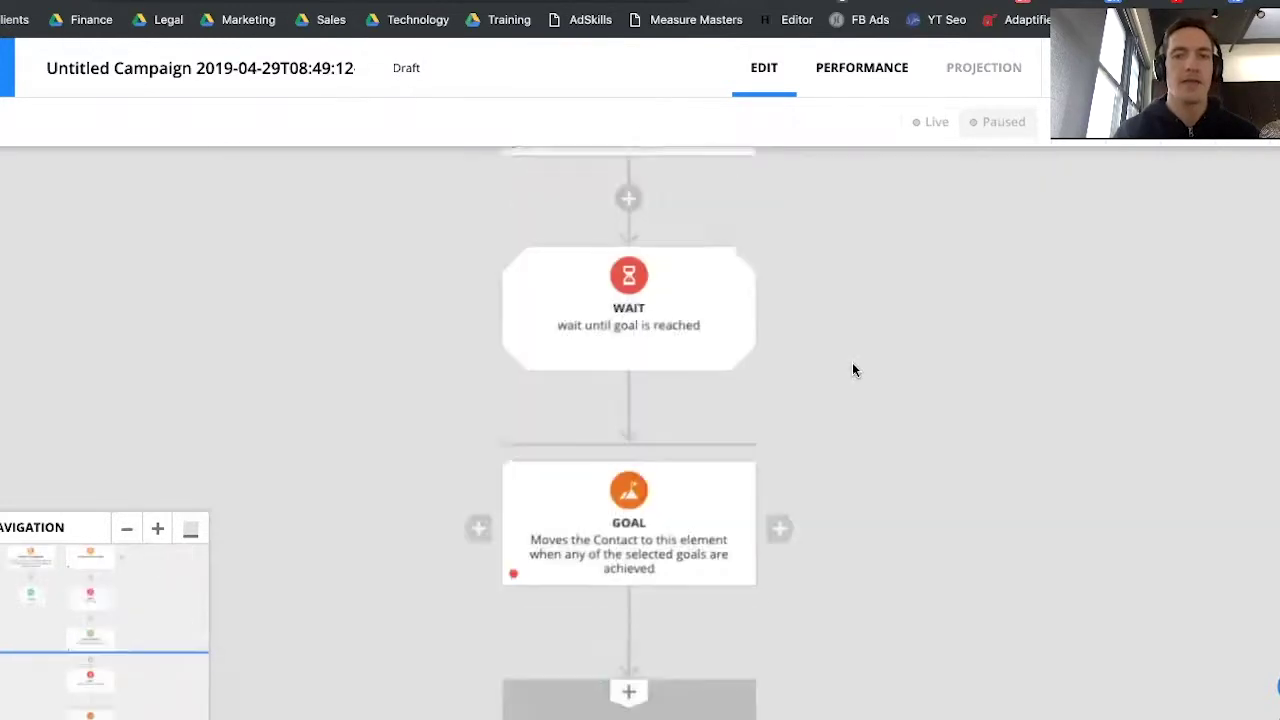
Add a Purchases goal to the new Goal element without selecting a product, and close its settings.
{"action": "double_click", "coordinate": [643, 622]}
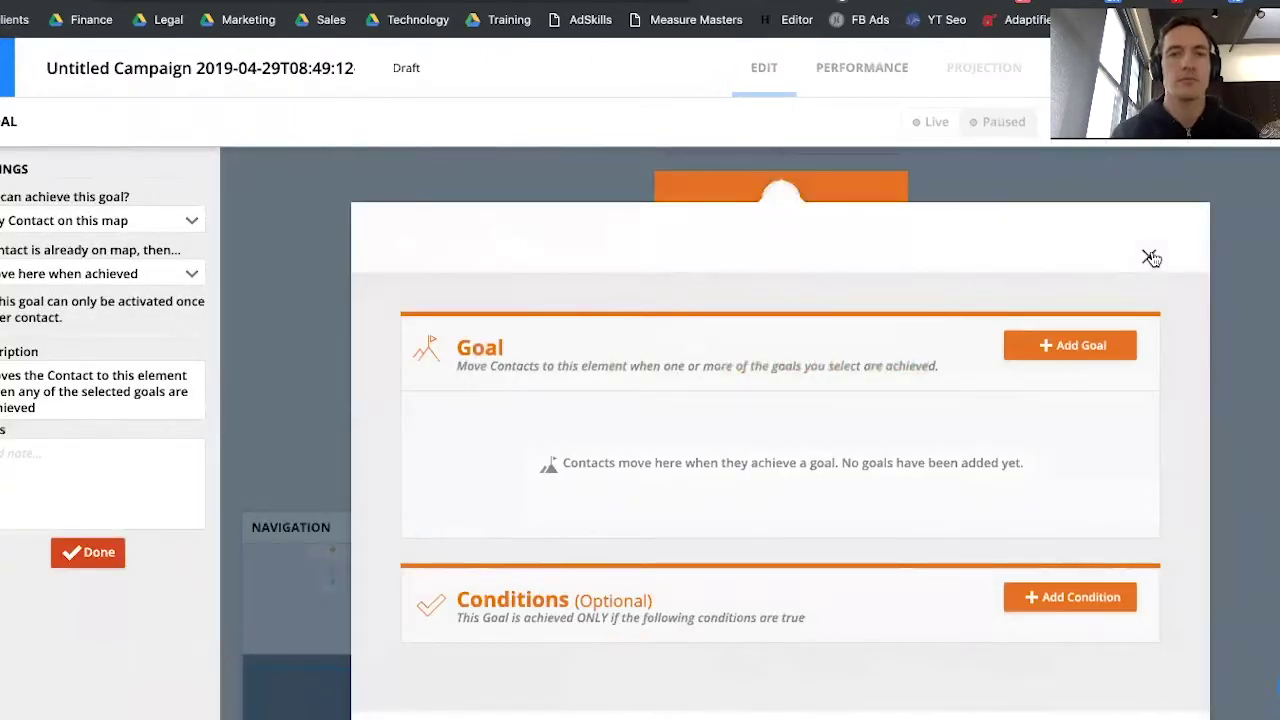
{"action": "left_click", "coordinate": [1100, 347]}
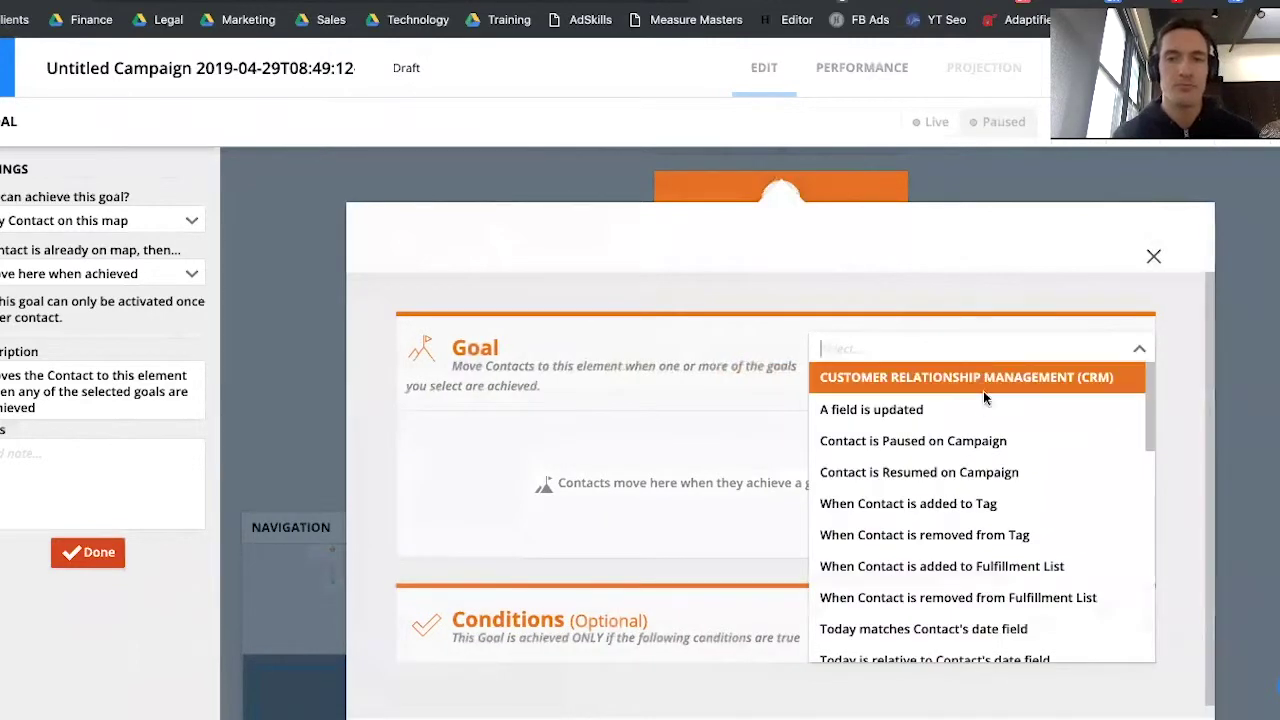
{"action": "scroll", "coordinate": [1012, 476], "scroll_direction": "down", "scroll_amount": 5}
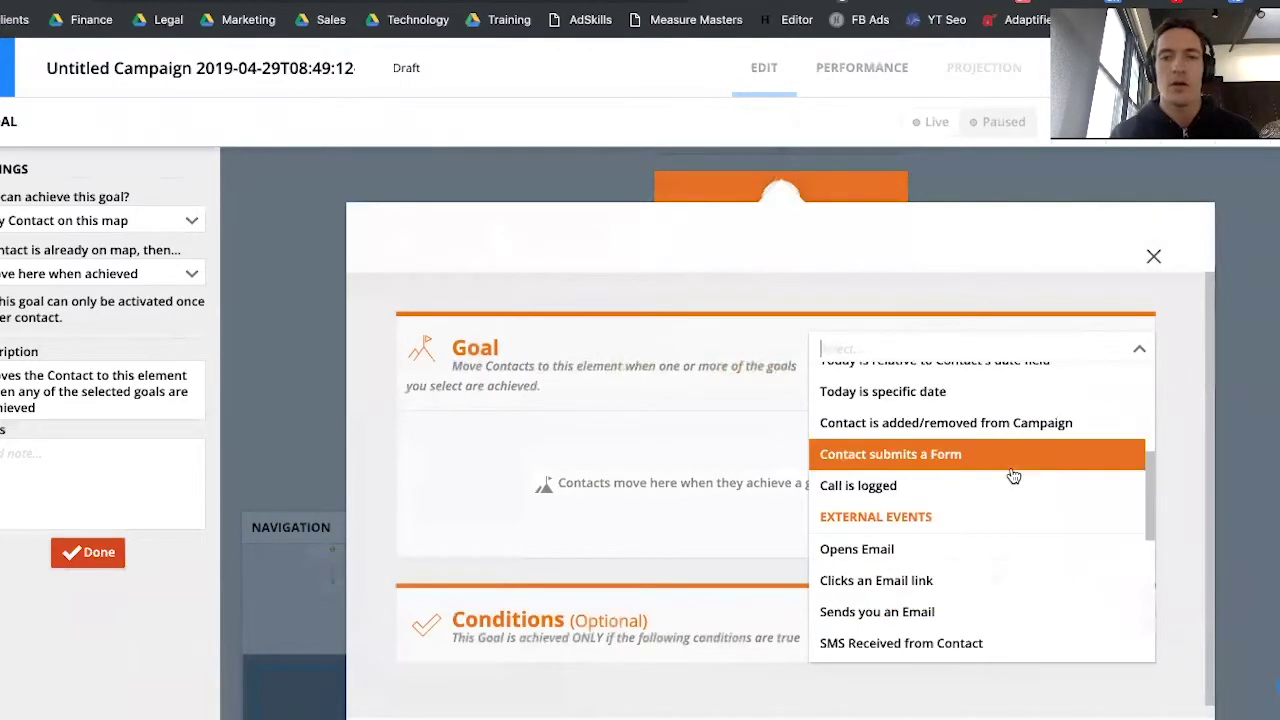
{"action": "scroll", "coordinate": [1010, 474], "scroll_direction": "down", "scroll_amount": 2}
{"action": "left_click", "coordinate": [1026, 413]}
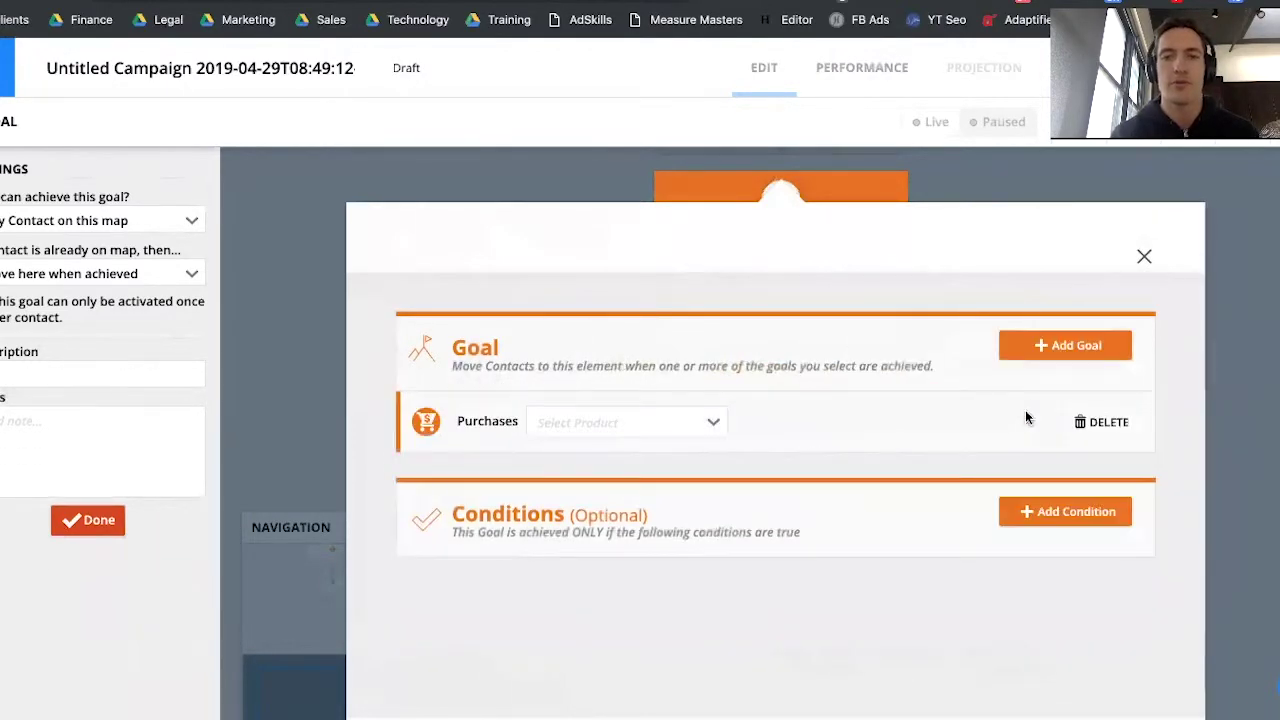
{"action": "left_click", "coordinate": [1147, 256]}
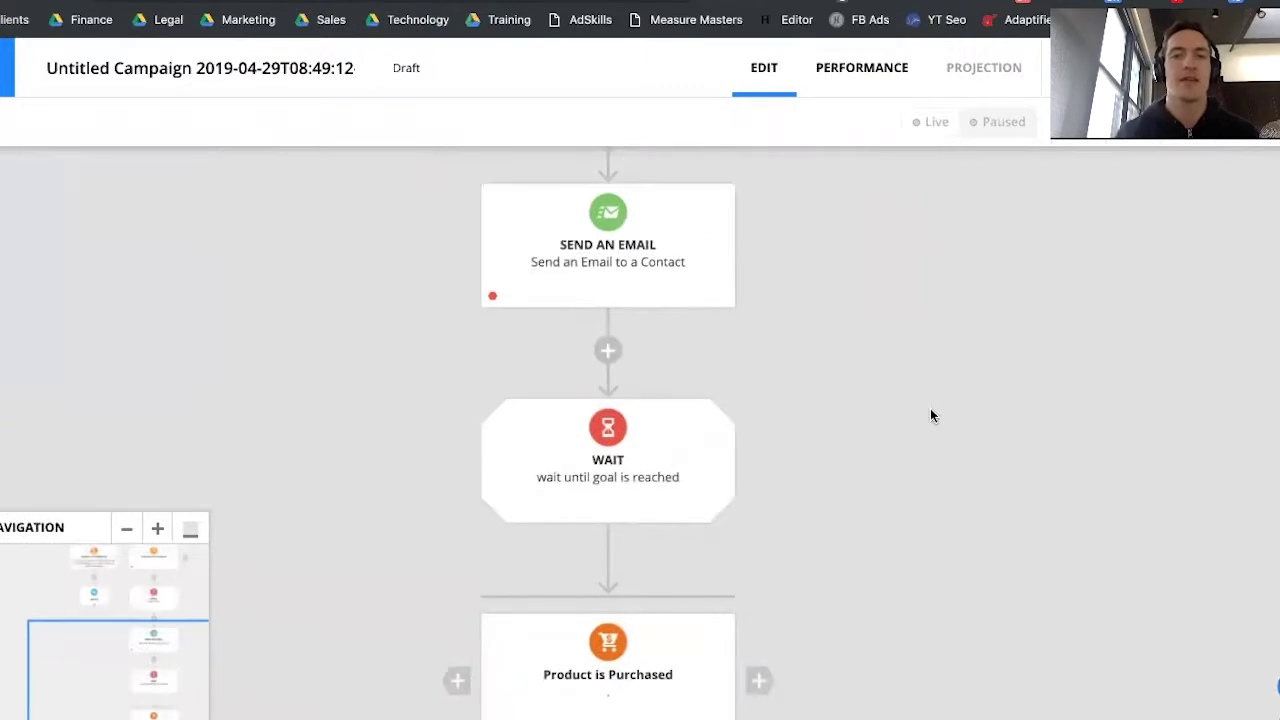
Review the path from the Wait 1 day element through Send an Email and the wait-until-goal element to the Product is Purchased goal.
{"action": "scroll", "coordinate": [806, 450], "scroll_direction": "up", "scroll_amount": 2}
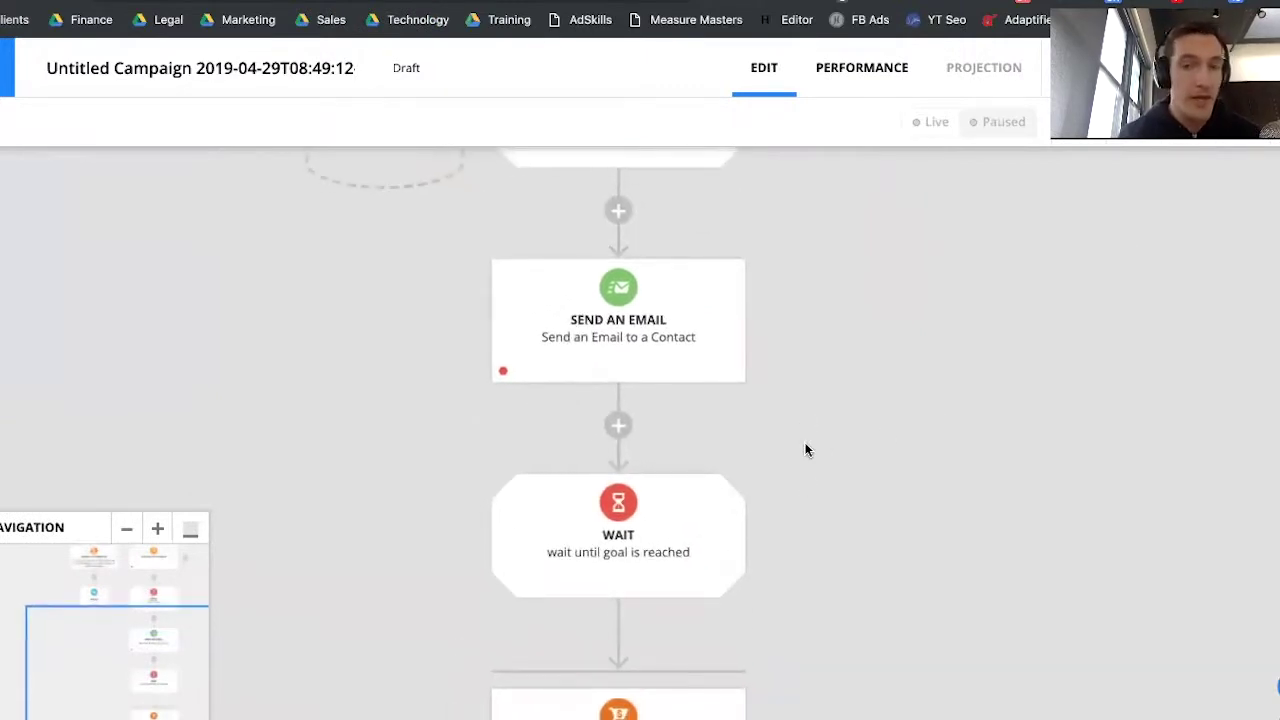
{"action": "scroll", "coordinate": [806, 450], "scroll_direction": "down", "scroll_amount": 1}
{"action": "scroll", "coordinate": [806, 450], "scroll_direction": "up", "scroll_amount": 3}
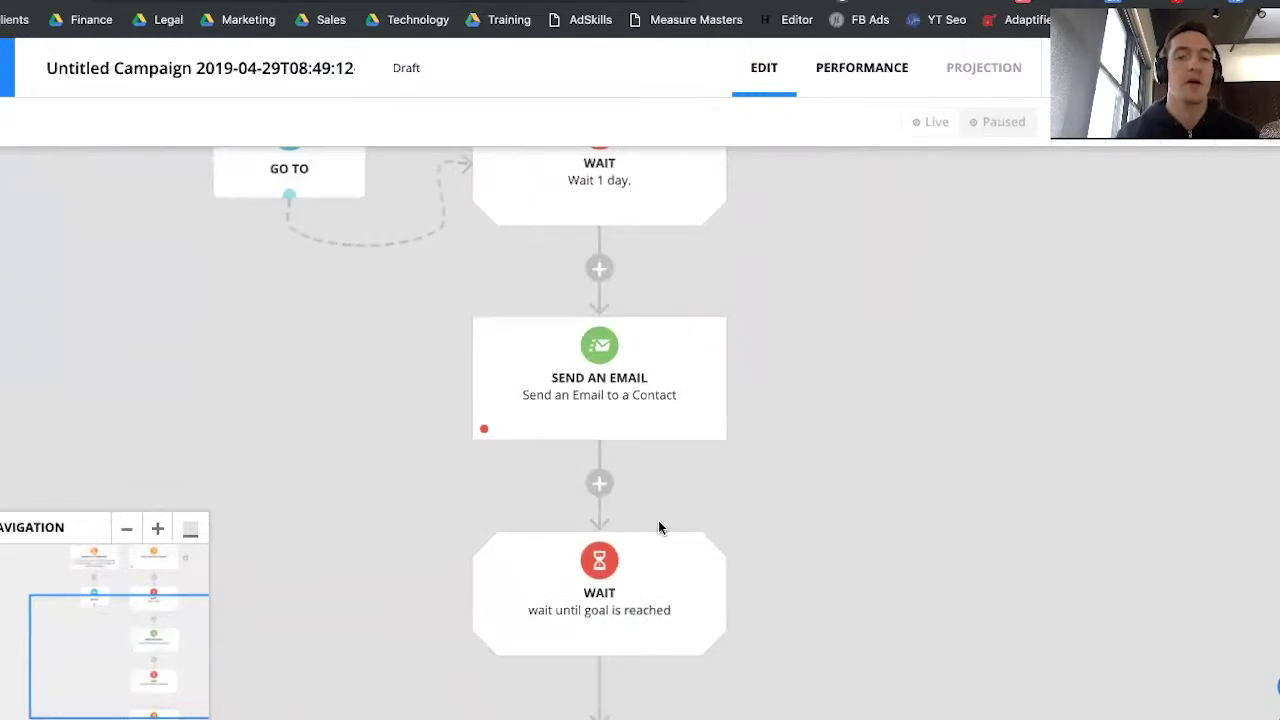
{"action": "scroll", "coordinate": [639, 499], "scroll_direction": "down", "scroll_amount": 7}
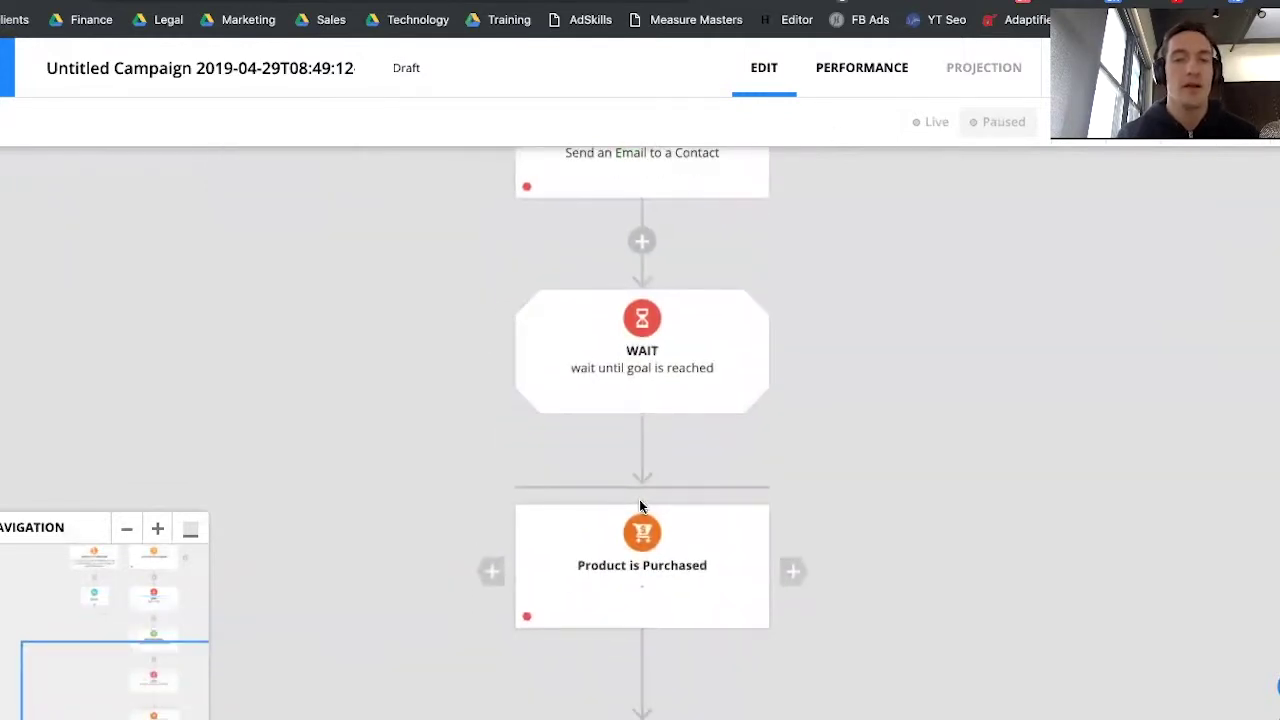
{"action": "scroll", "coordinate": [641, 506], "scroll_direction": "down", "scroll_amount": 6}
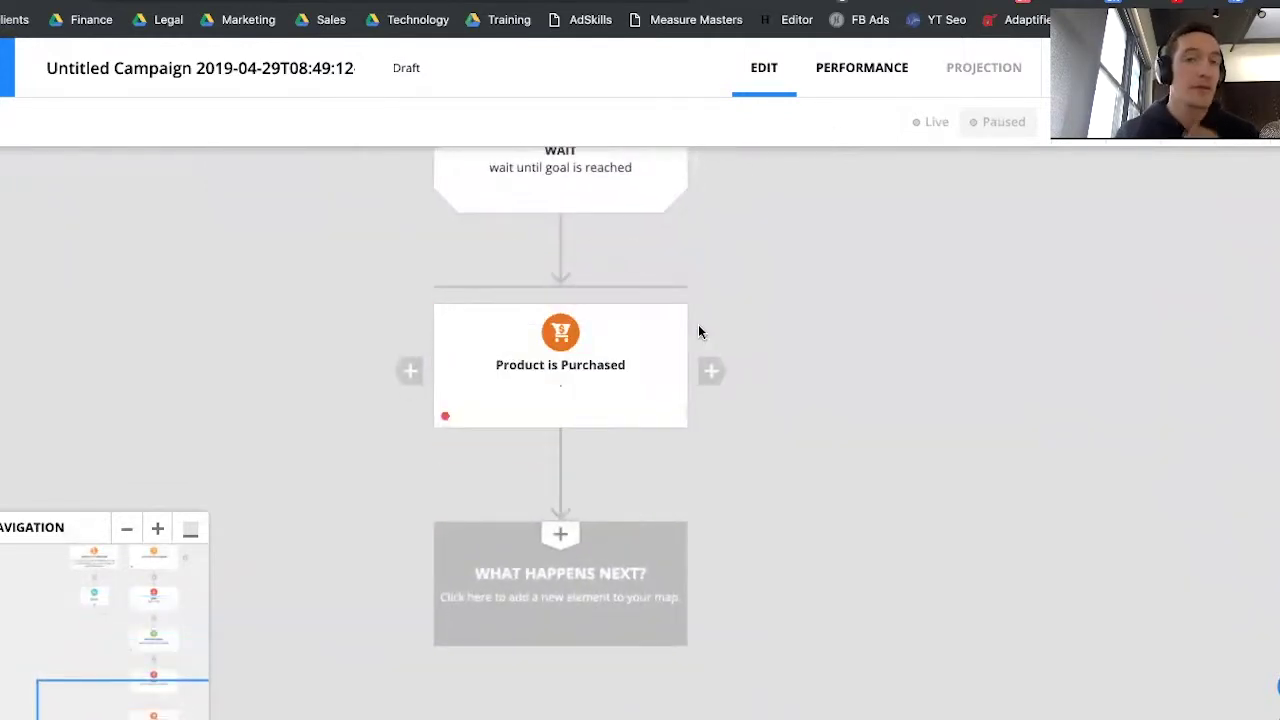
{"action": "scroll", "coordinate": [803, 264], "scroll_direction": "up", "scroll_amount": 8}
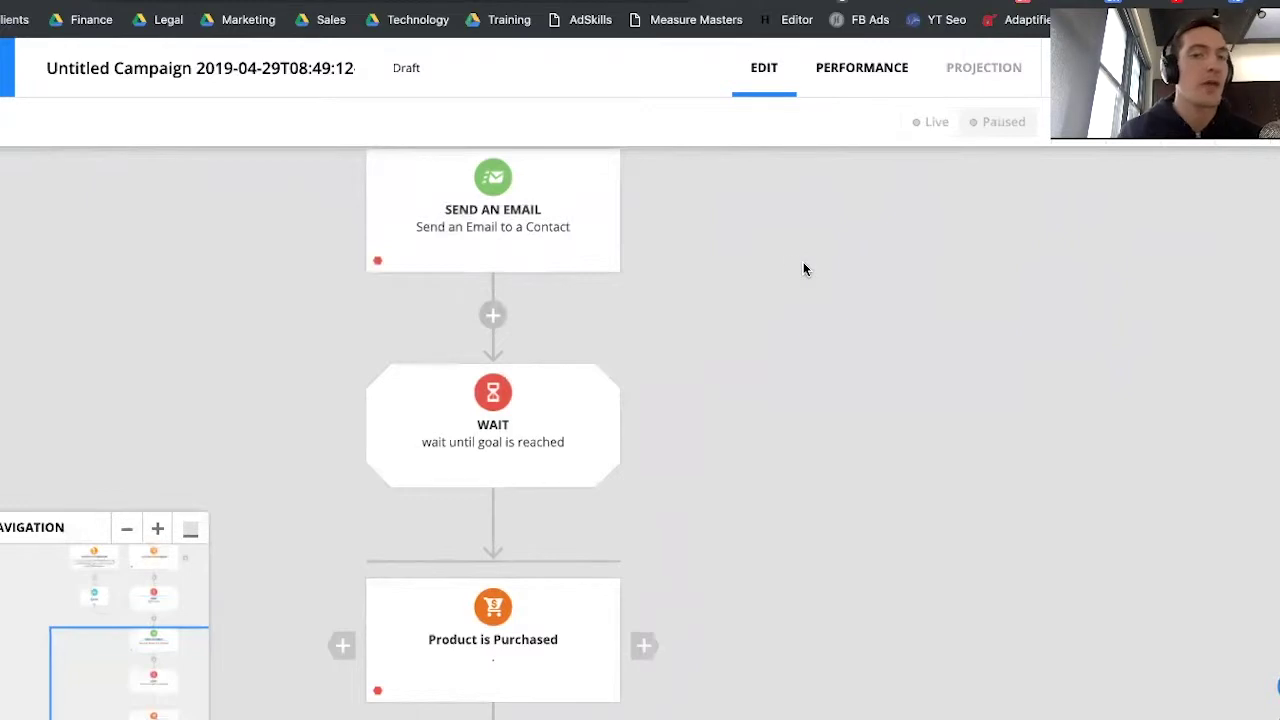
{"action": "scroll", "coordinate": [767, 284], "scroll_direction": "up", "scroll_amount": 1}
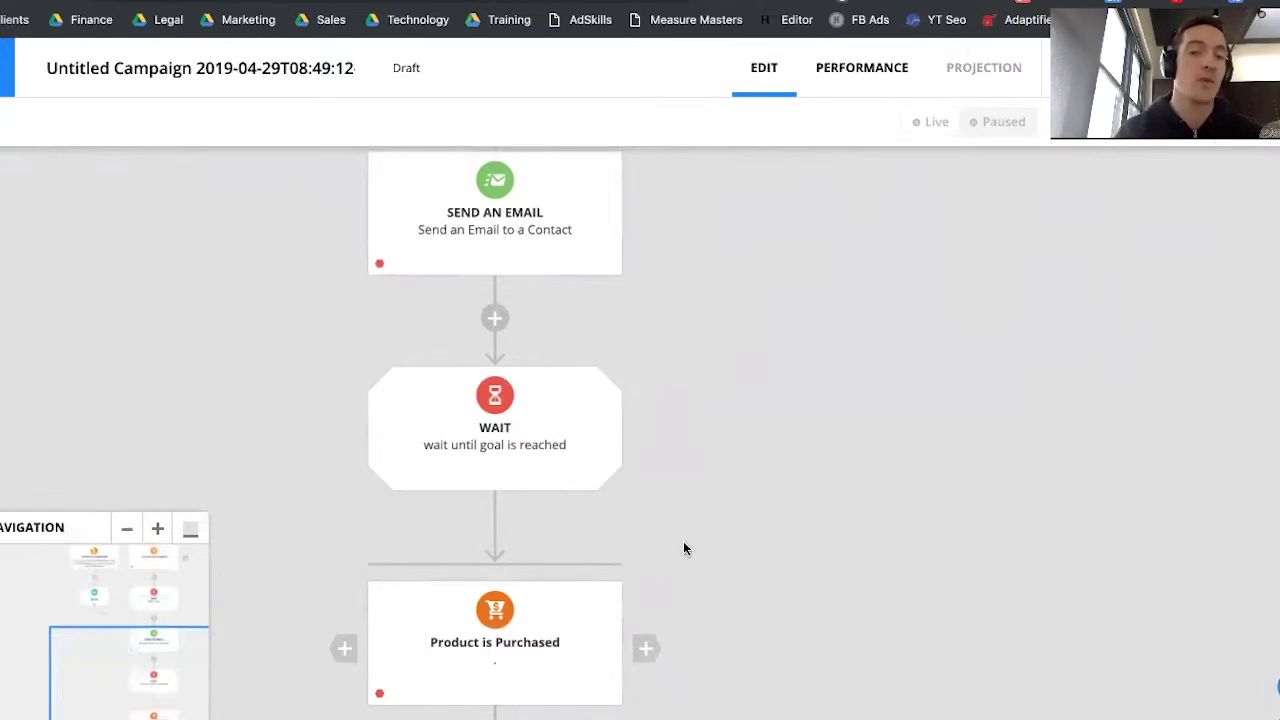
{"action": "scroll", "coordinate": [684, 548], "scroll_direction": "down", "scroll_amount": 3}
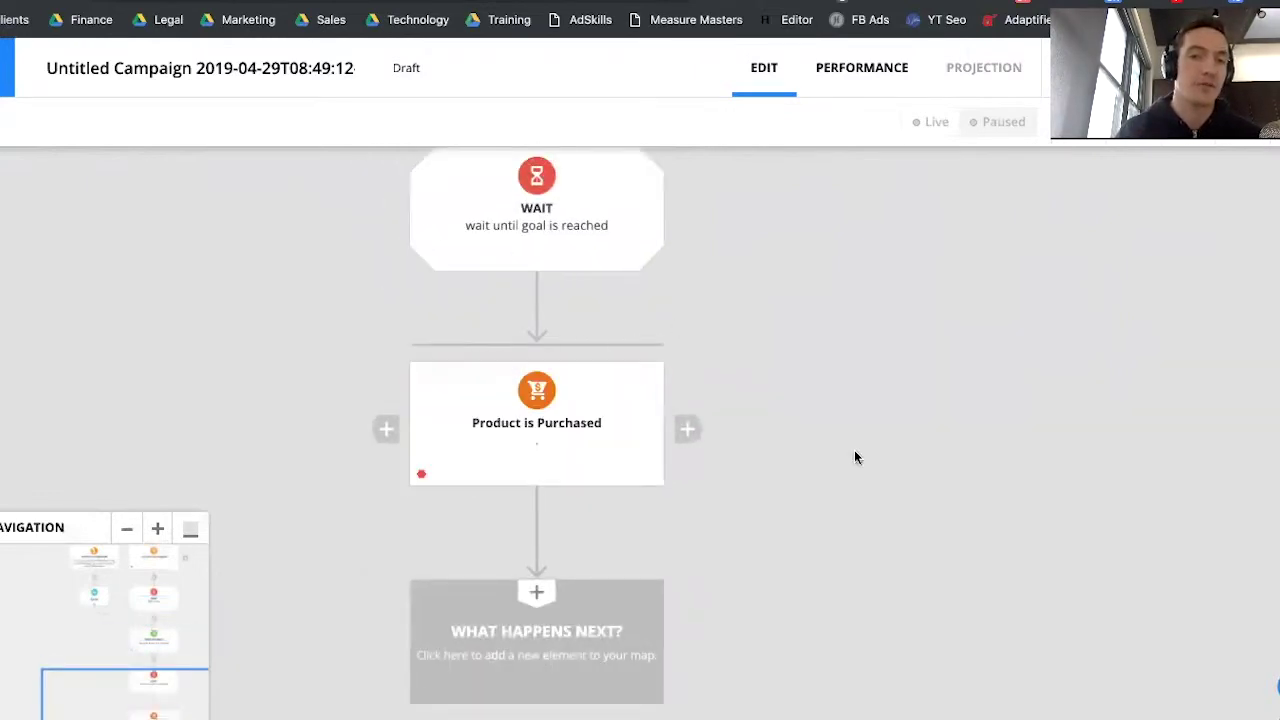
{"action": "mouse_move", "coordinate": [565, 384]}
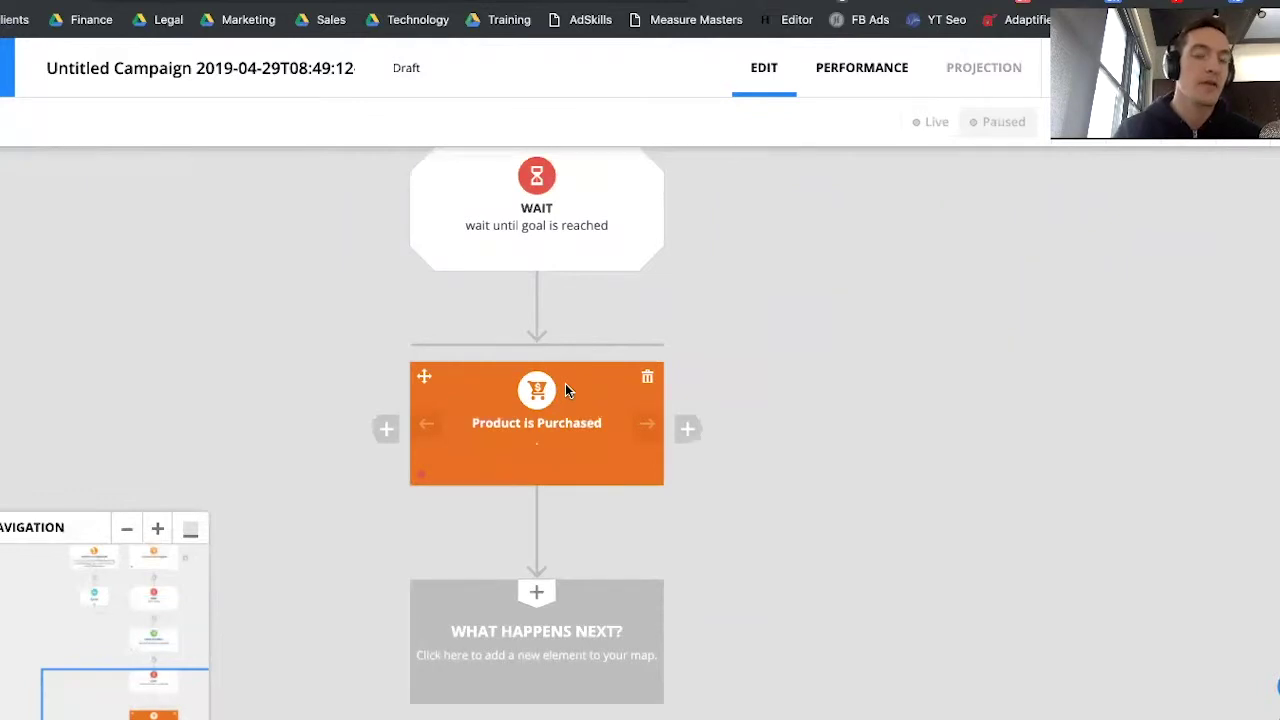
{"action": "scroll", "coordinate": [730, 265], "scroll_direction": "up", "scroll_amount": 2}
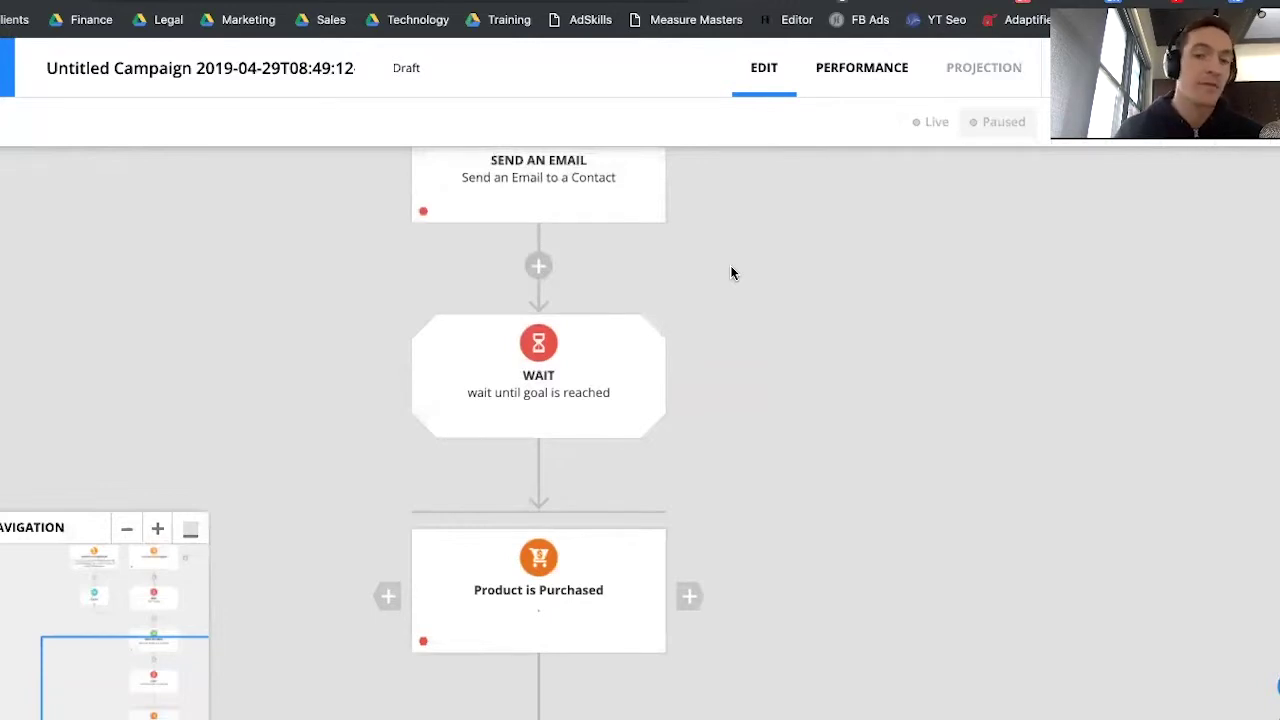
{"action": "scroll", "coordinate": [730, 272], "scroll_direction": "down", "scroll_amount": 3}
{"action": "scroll", "coordinate": [730, 272], "scroll_direction": "up", "scroll_amount": 4}
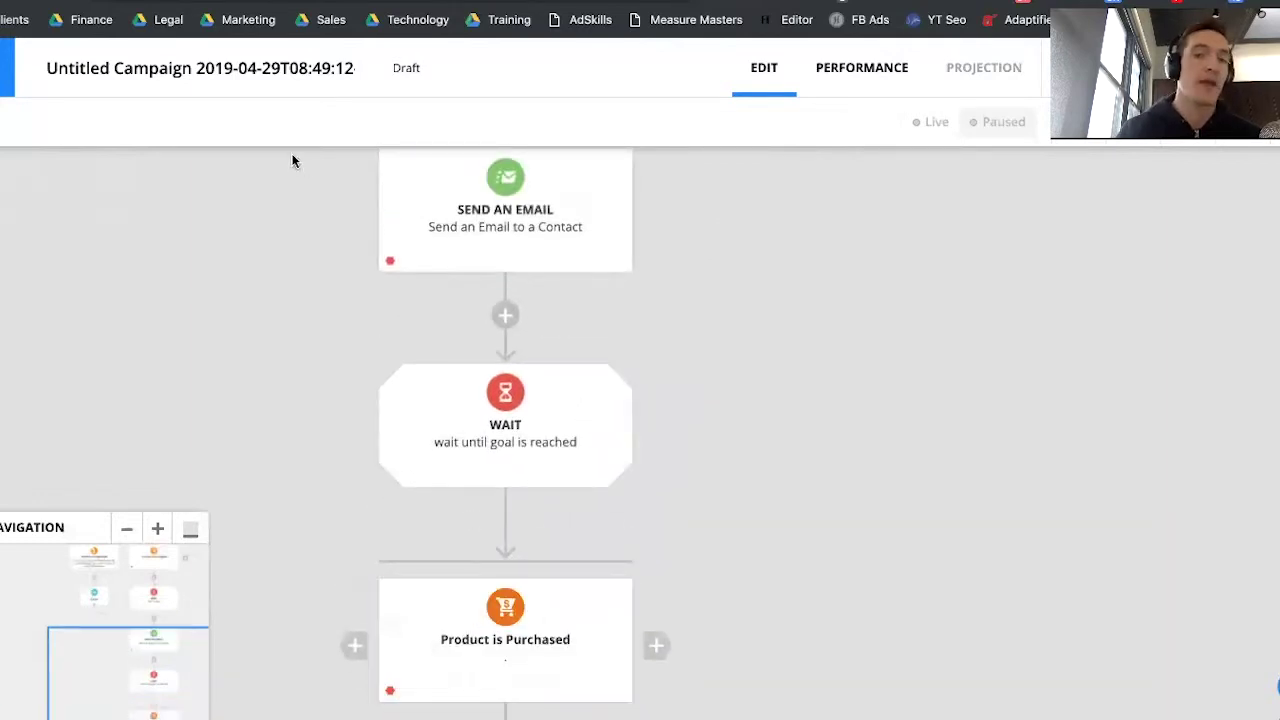
{"action": "scroll", "coordinate": [500, 312], "scroll_direction": "up", "scroll_amount": 3}
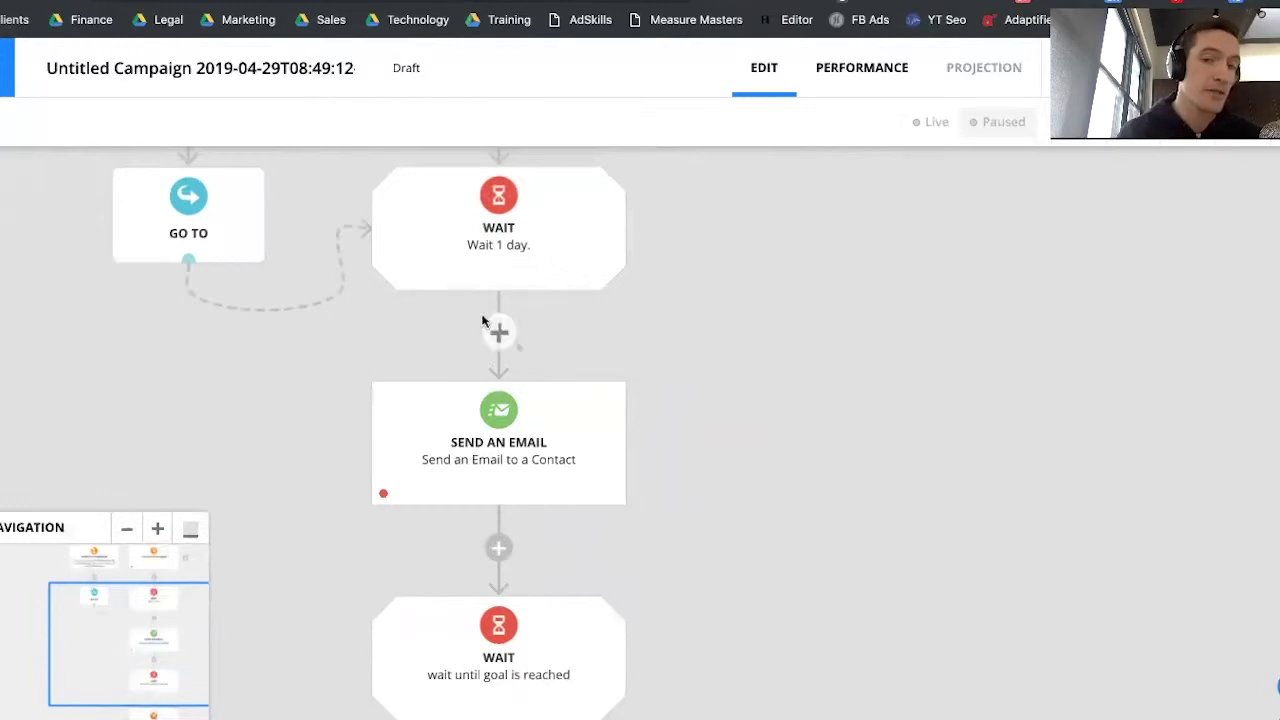
{"action": "scroll", "coordinate": [491, 320], "scroll_direction": "down", "scroll_amount": 2}
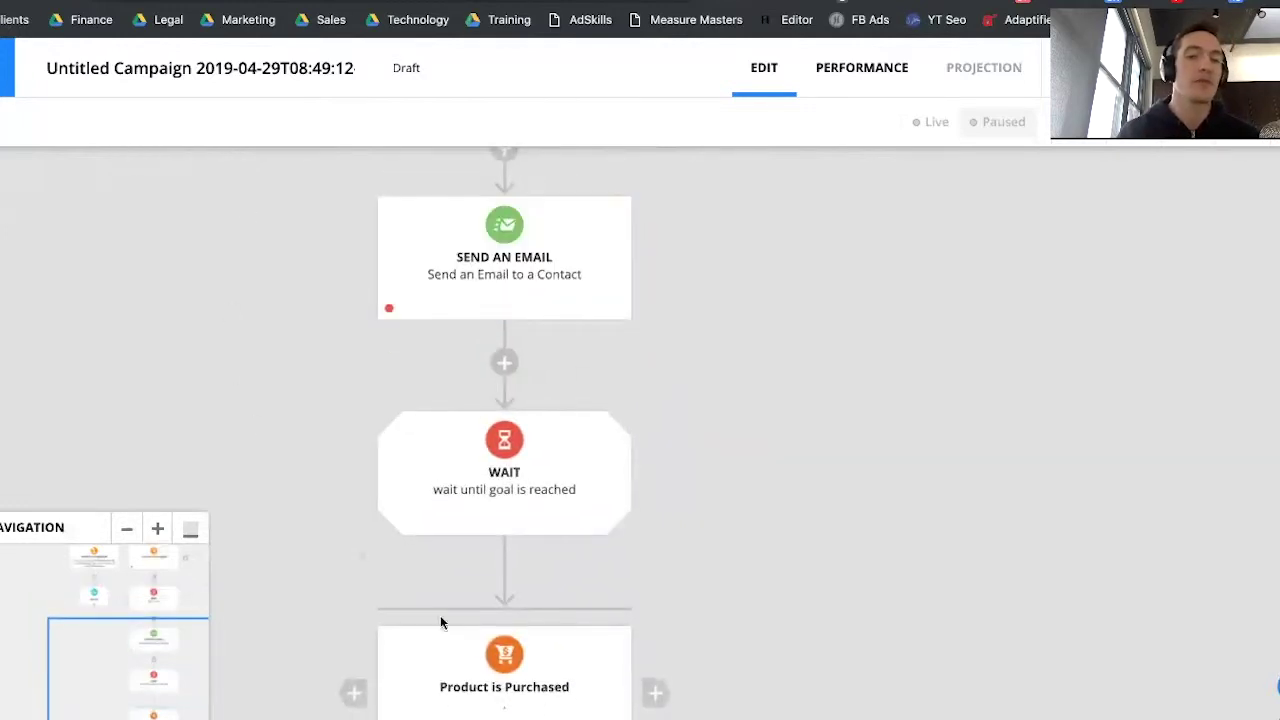
Add a Change Tags element from the available actions below the Product is Purchased goal.
{"action": "scroll", "coordinate": [547, 713], "scroll_direction": "down", "scroll_amount": 2}
{"action": "scroll", "coordinate": [547, 713], "scroll_direction": "down", "scroll_amount": 1}
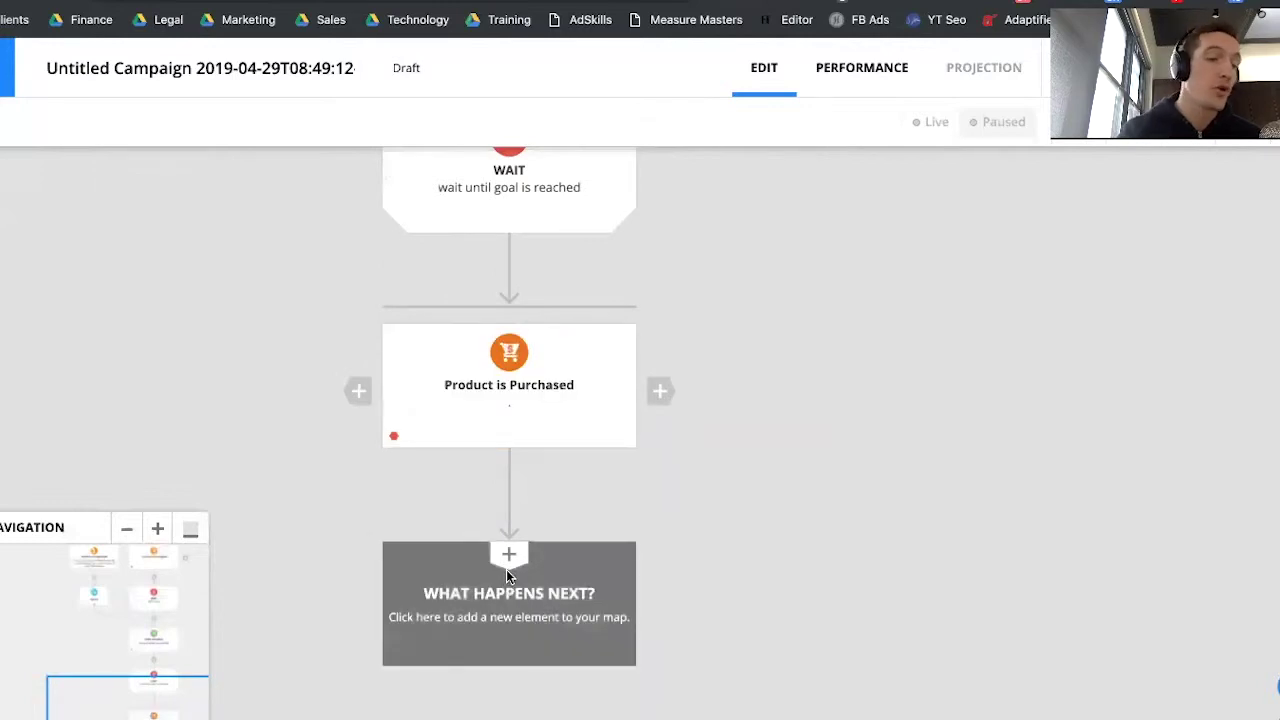
{"action": "scroll", "coordinate": [520, 555], "scroll_direction": "down", "scroll_amount": 1}
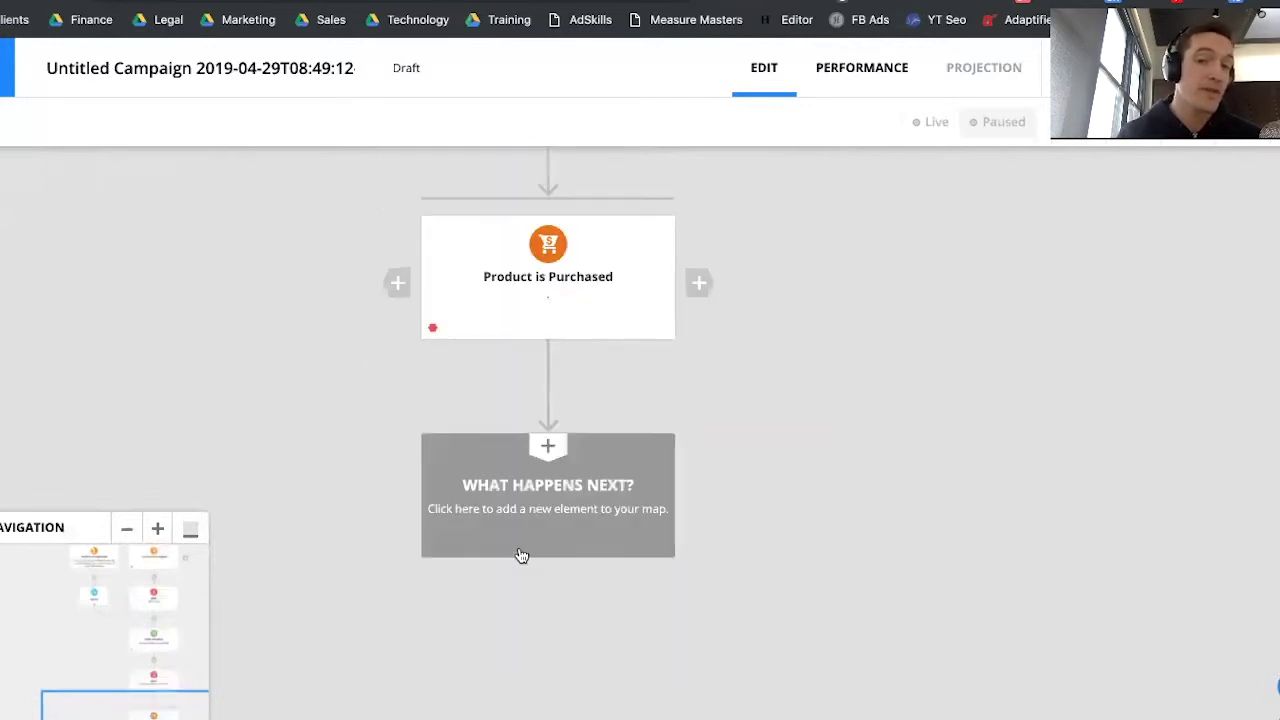
{"action": "left_click", "coordinate": [520, 555]}
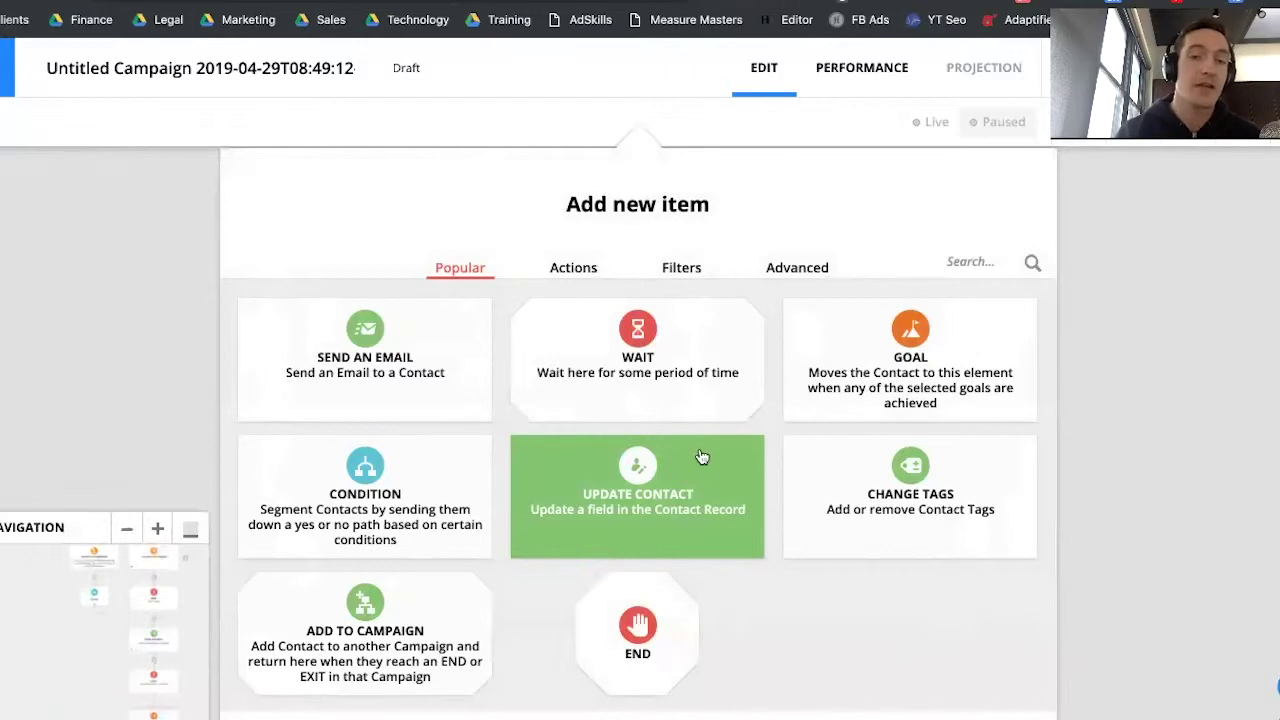
{"action": "left_click", "coordinate": [565, 263]}
{"action": "left_click", "coordinate": [580, 488]}
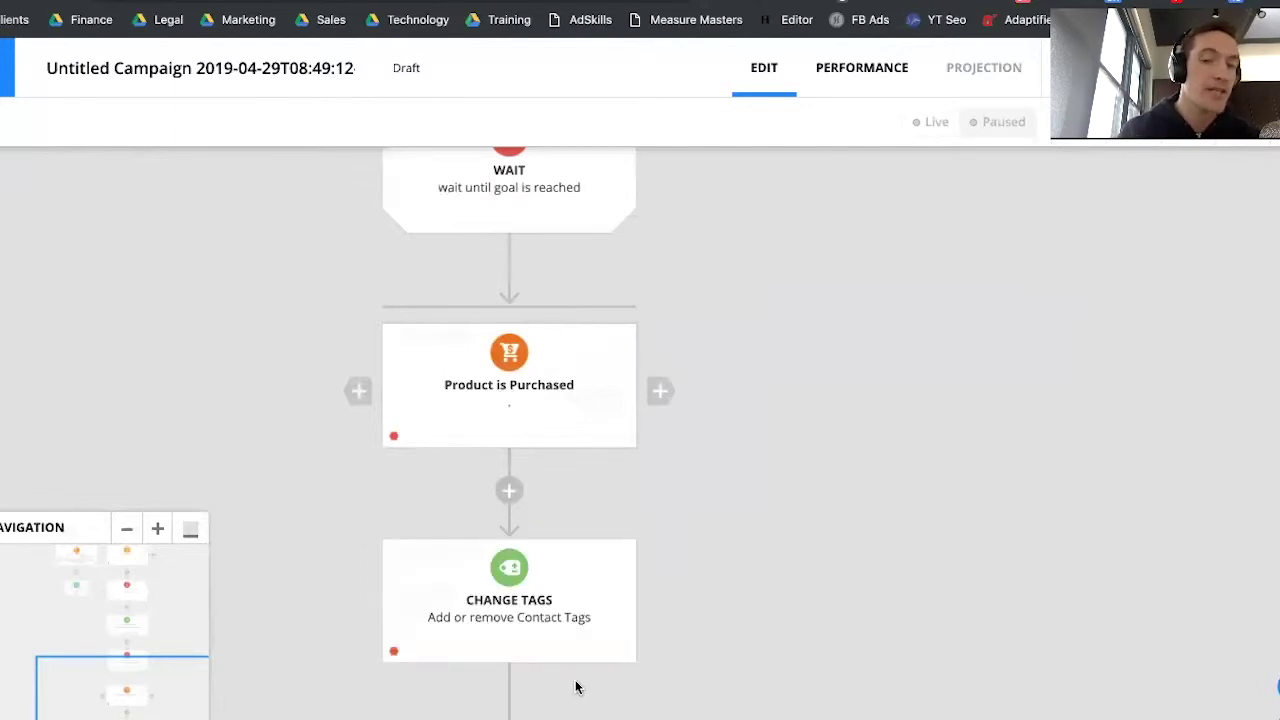
Add an End element below the Change Tags element to finish the path.
{"action": "scroll", "coordinate": [575, 686], "scroll_direction": "down", "scroll_amount": 2}
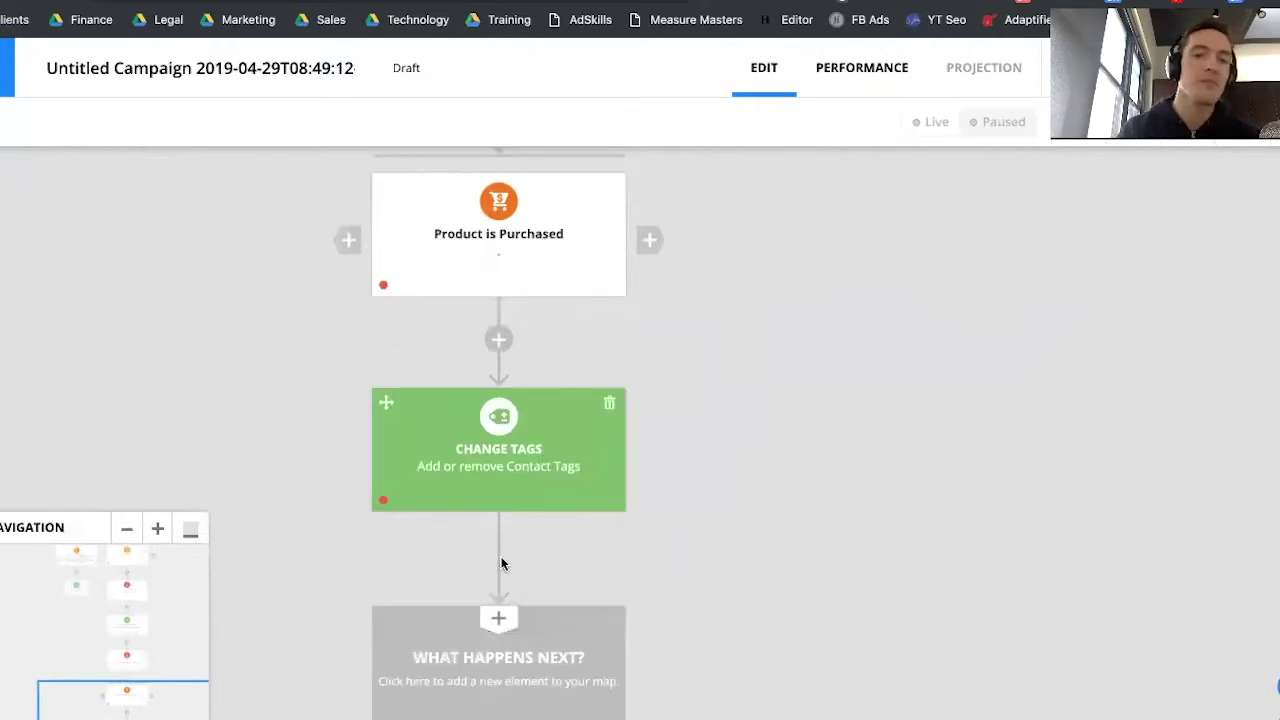
{"action": "left_click", "coordinate": [508, 626]}
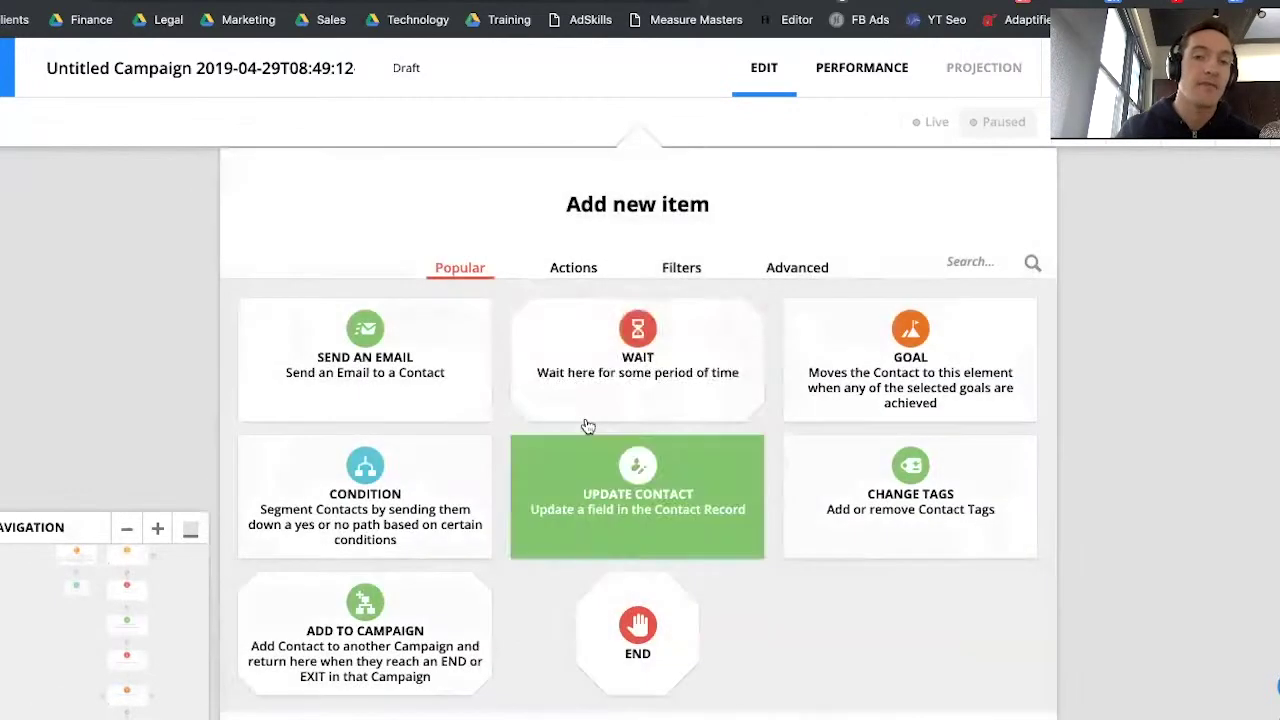
{"action": "left_click", "coordinate": [626, 592]}
{"action": "scroll", "coordinate": [736, 453], "scroll_direction": "up", "scroll_amount": 5}
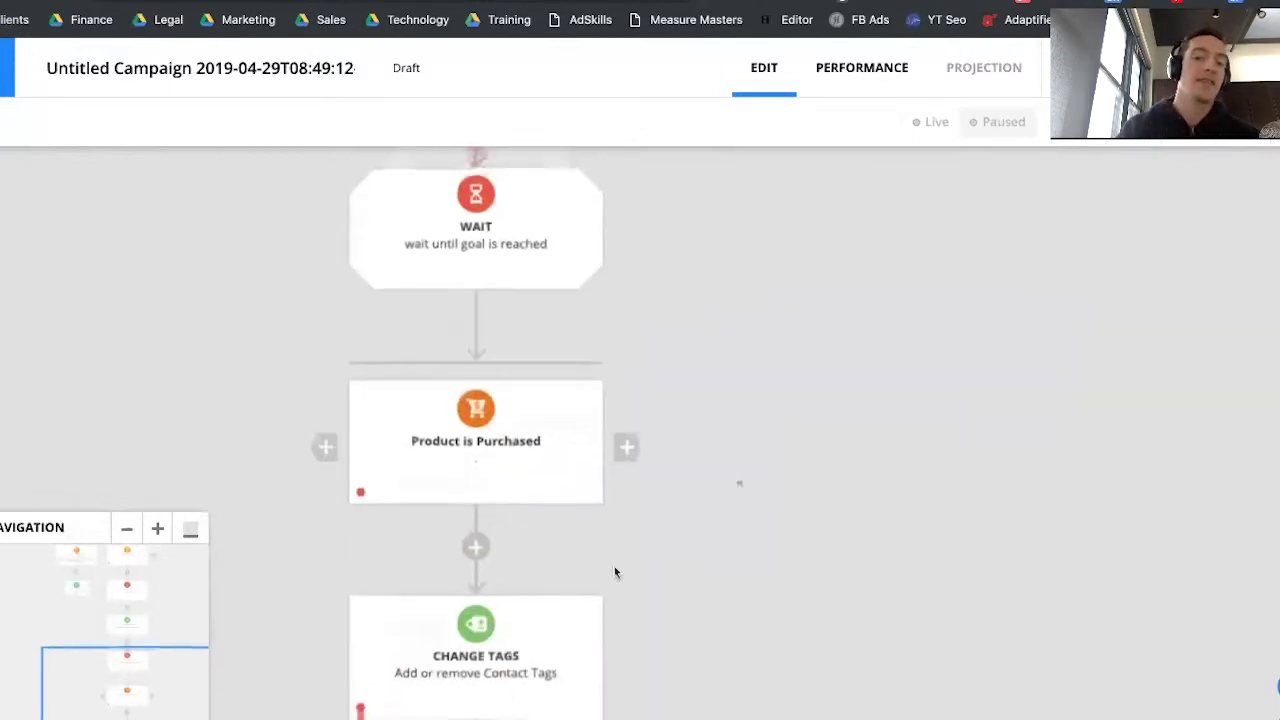
{"action": "scroll", "coordinate": [513, 700], "scroll_direction": "down", "scroll_amount": 1}
{"action": "scroll", "coordinate": [513, 710], "scroll_direction": "down", "scroll_amount": 1}
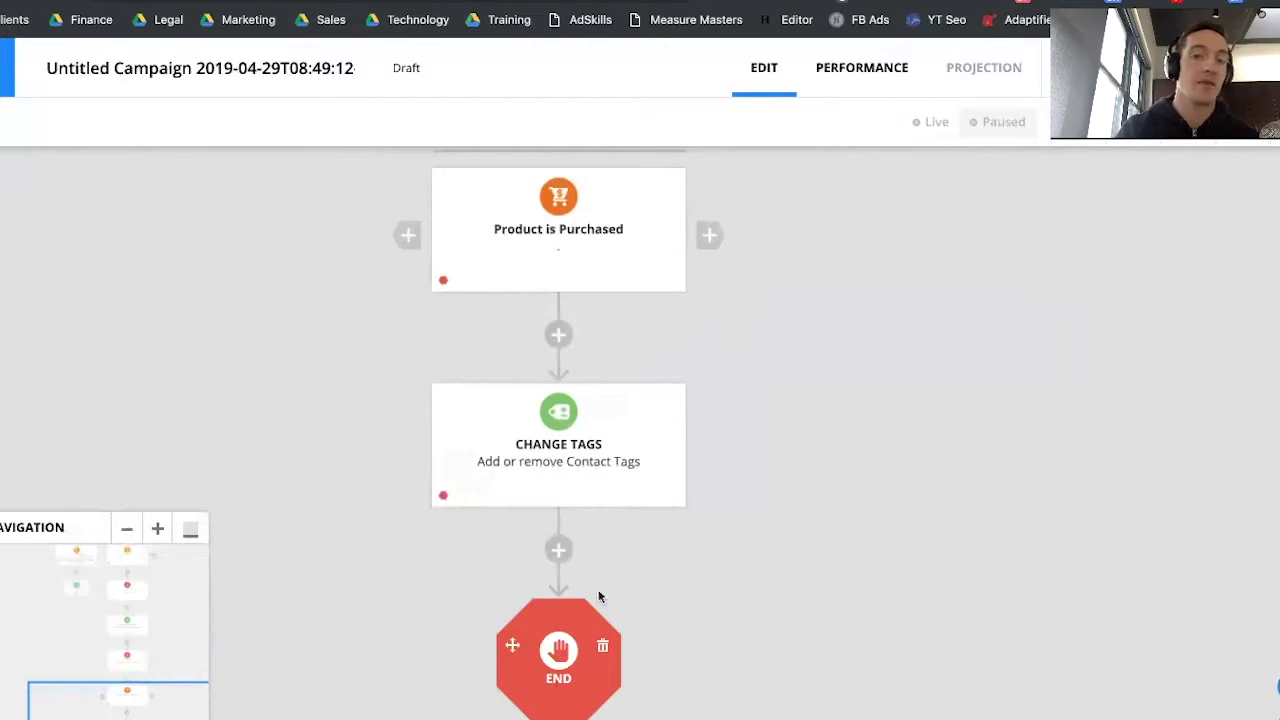
{"action": "scroll", "coordinate": [608, 580], "scroll_direction": "up", "scroll_amount": 2}
{"action": "scroll", "coordinate": [607, 585], "scroll_direction": "down", "scroll_amount": 2}
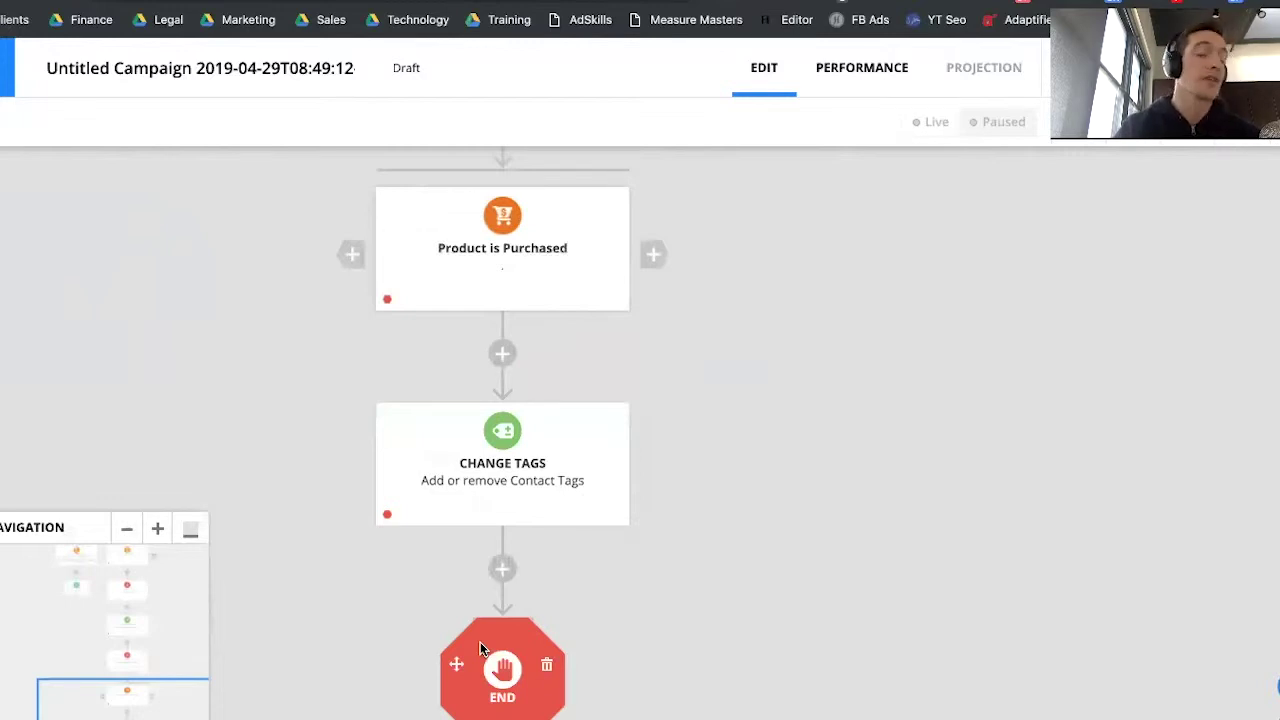
Review the settings of the Product is Purchased trigger at the start of the map without changing them, and the elements that follow it.
{"action": "scroll", "coordinate": [481, 648], "scroll_direction": "up", "scroll_amount": 2}
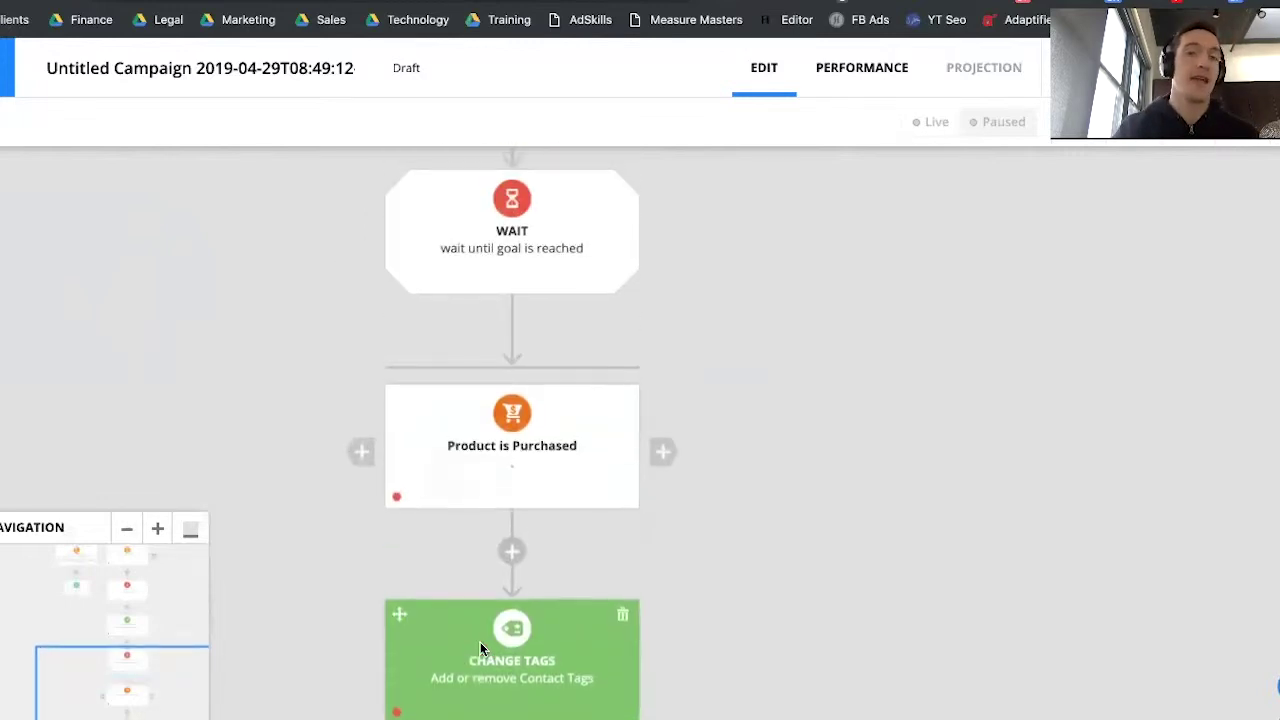
{"action": "scroll", "coordinate": [480, 648], "scroll_direction": "up", "scroll_amount": 5}
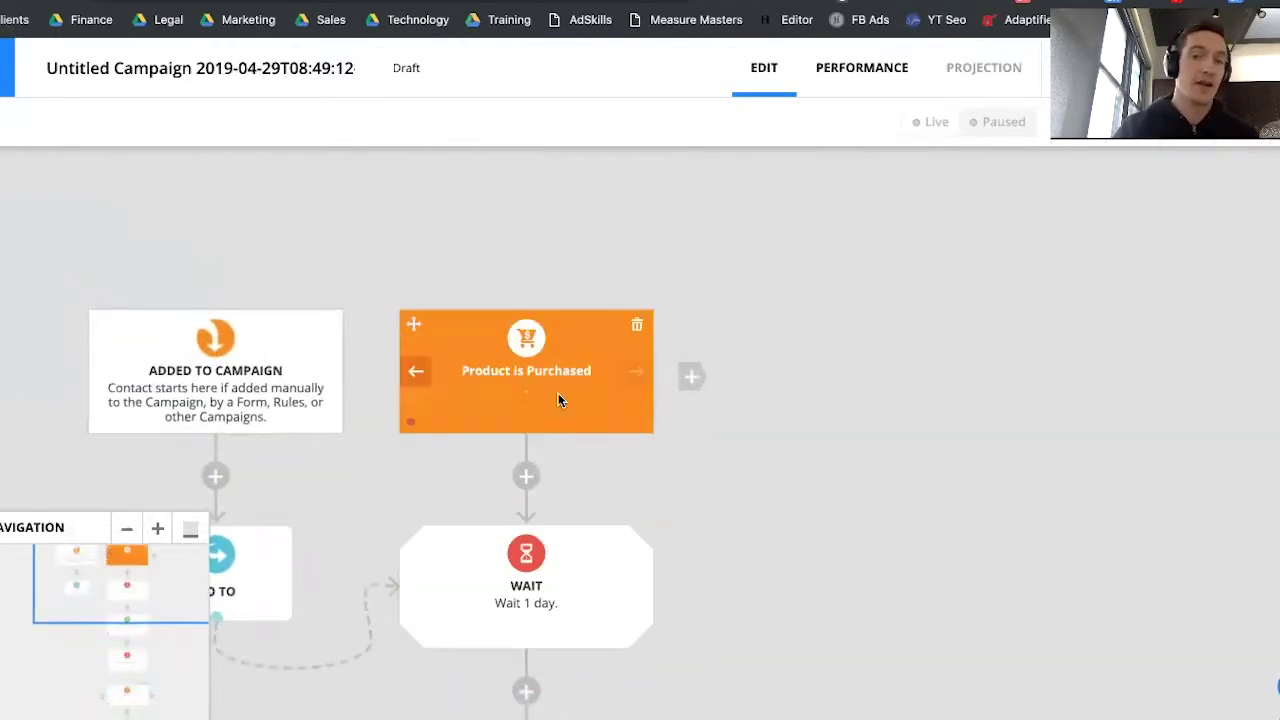
{"action": "left_click", "coordinate": [514, 357]}
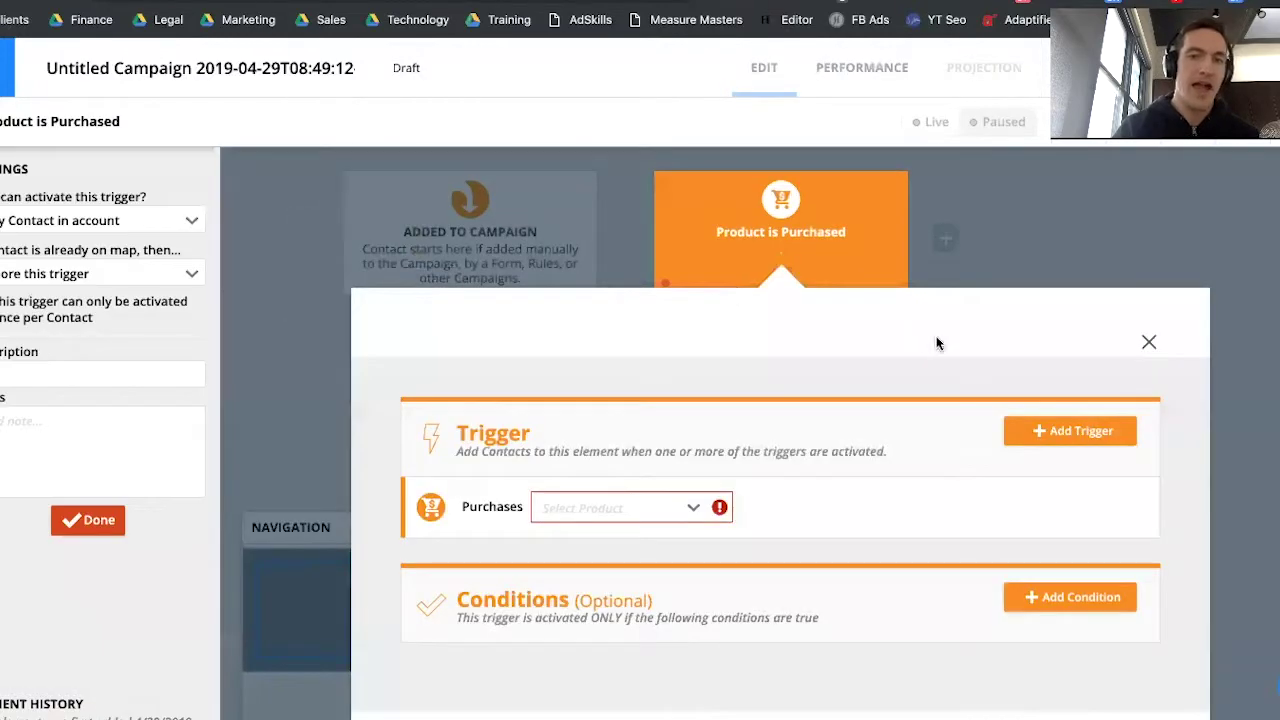
{"action": "left_click", "coordinate": [1149, 342]}
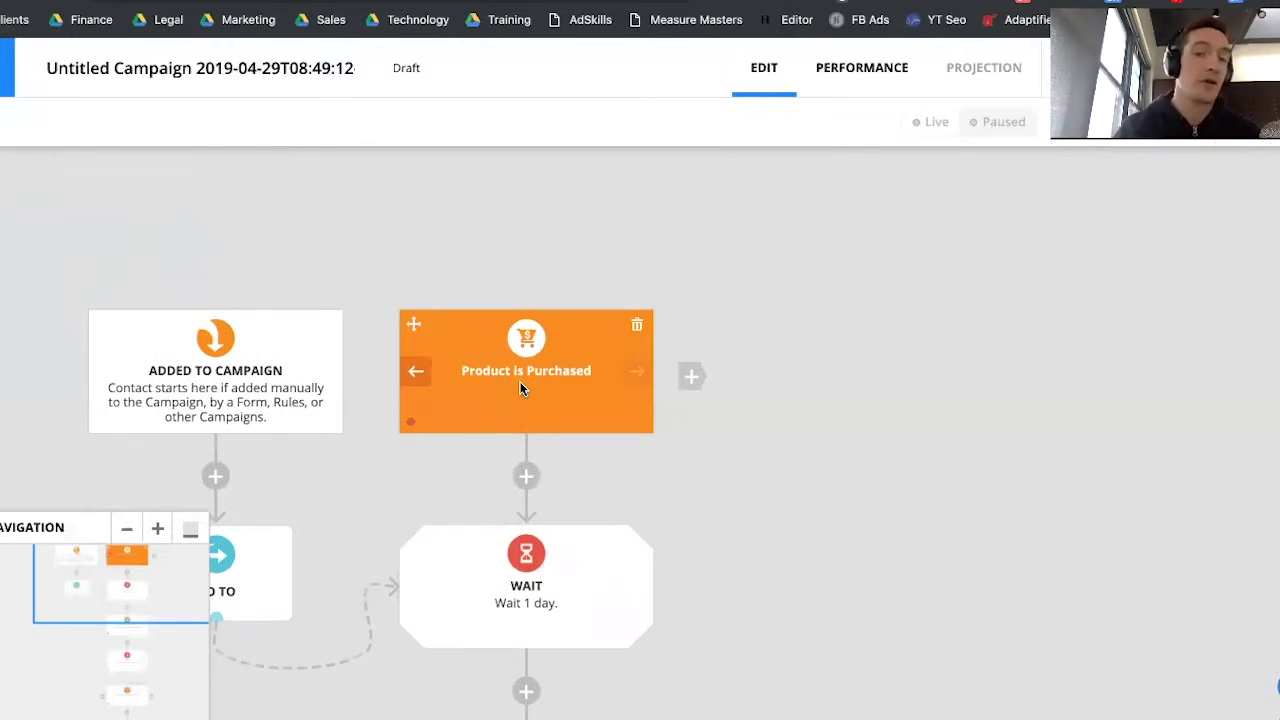
{"action": "scroll", "coordinate": [519, 388], "scroll_direction": "down", "scroll_amount": 5}
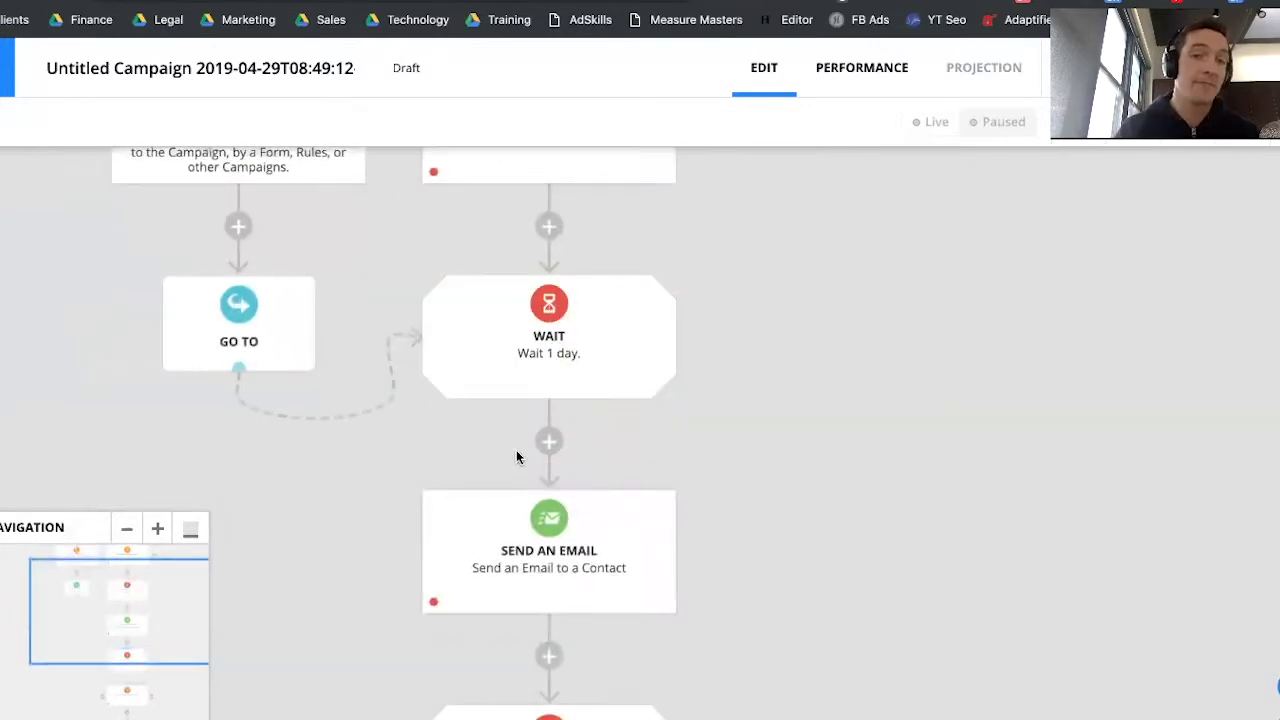
{"action": "scroll", "coordinate": [516, 452], "scroll_direction": "down", "scroll_amount": 1}
{"action": "scroll", "coordinate": [543, 545], "scroll_direction": "down", "scroll_amount": 1}
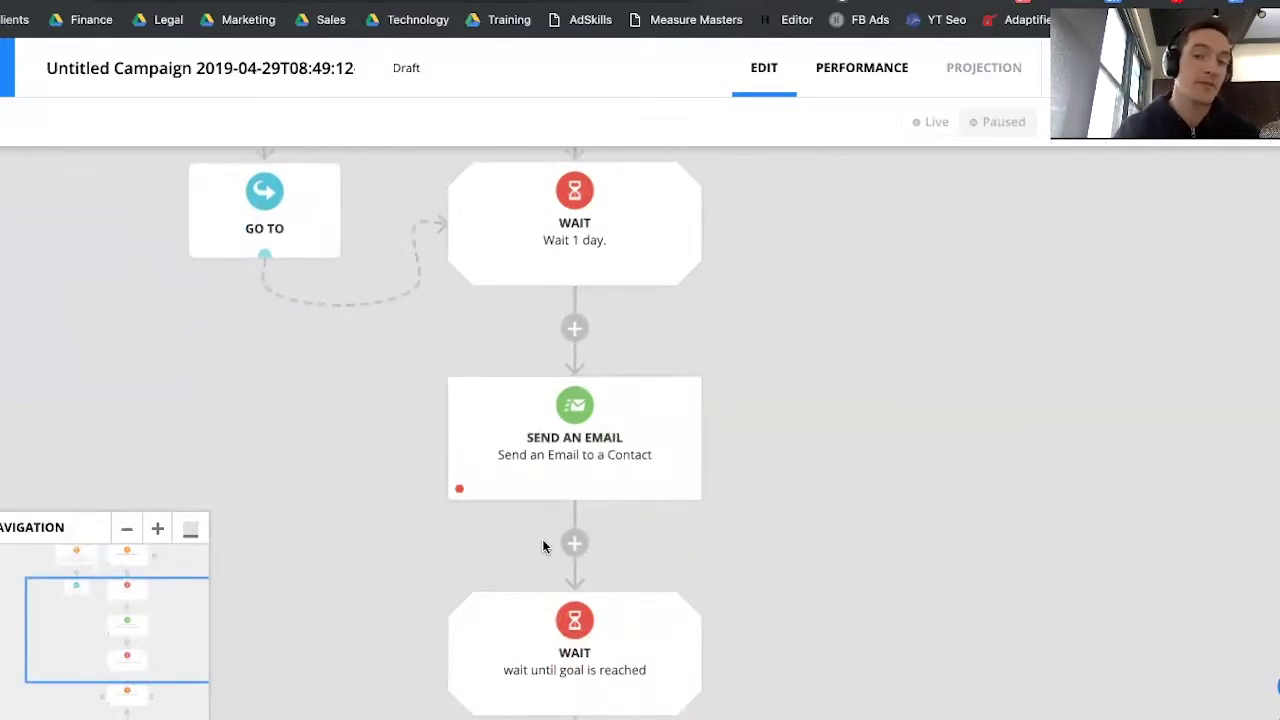
Review the path from the Send an Email element through the wait-until-goal element, the Product is Purchased goal and Change Tags to End.
{"action": "scroll", "coordinate": [542, 539], "scroll_direction": "down", "scroll_amount": 6}
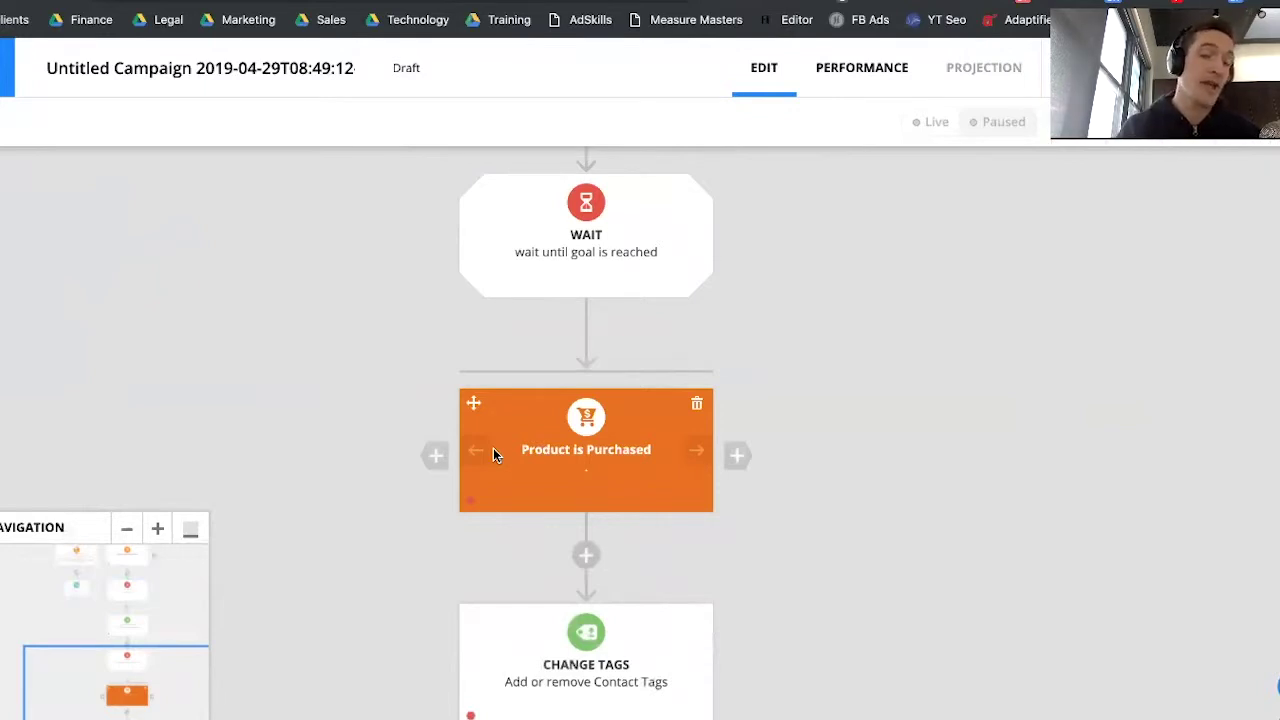
{"action": "scroll", "coordinate": [493, 455], "scroll_direction": "down", "scroll_amount": 2}
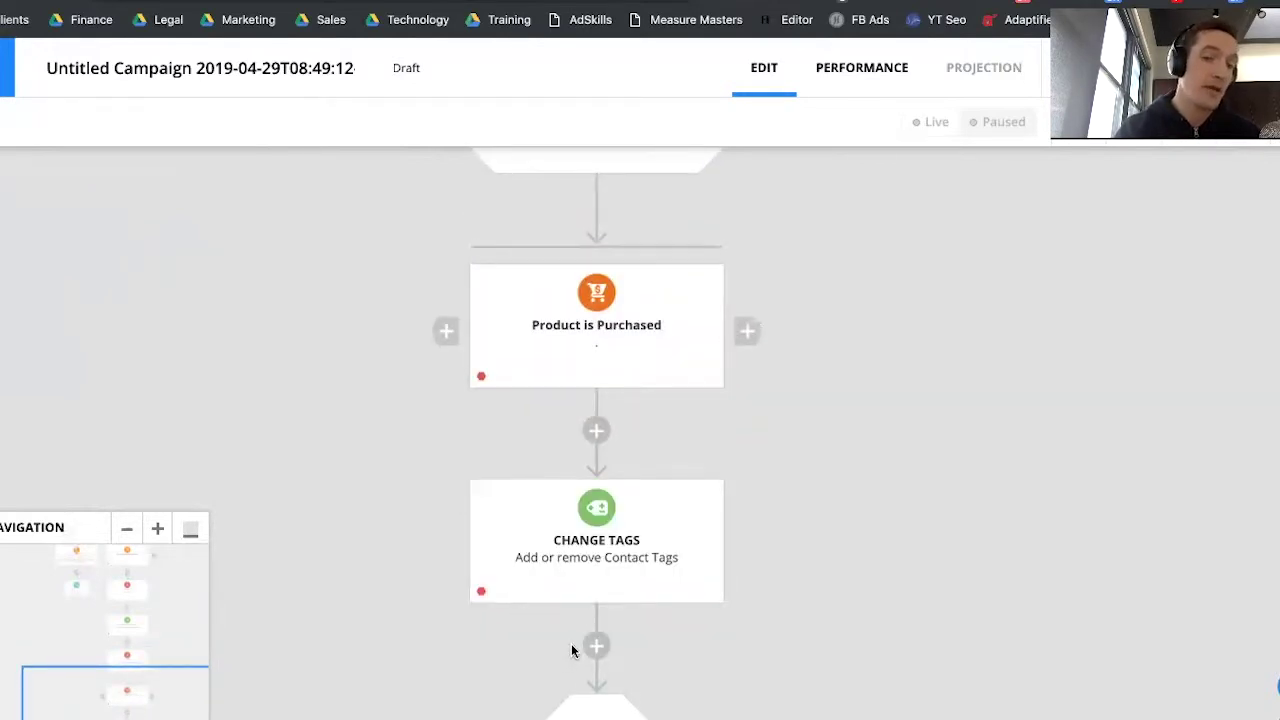
{"action": "left_click_drag", "start_coordinate": [571, 650], "coordinate": [580, 543]}
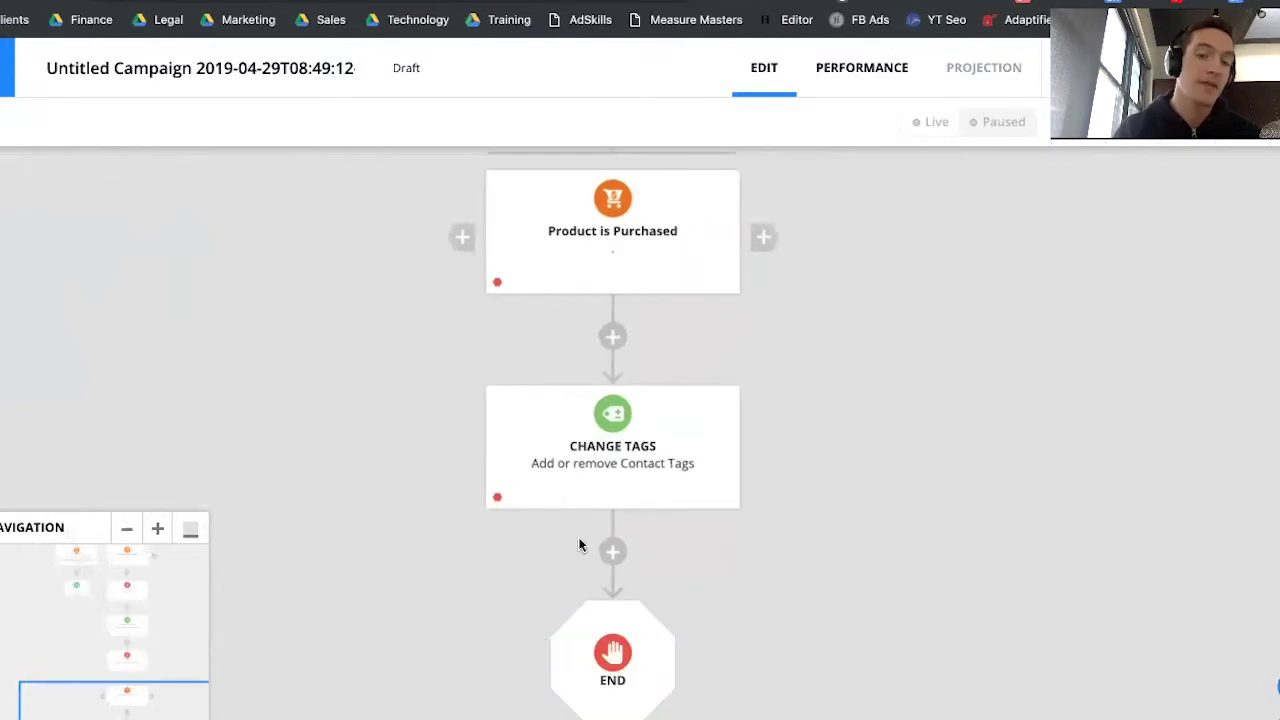
{"action": "mouse_move", "coordinate": [646, 680]}
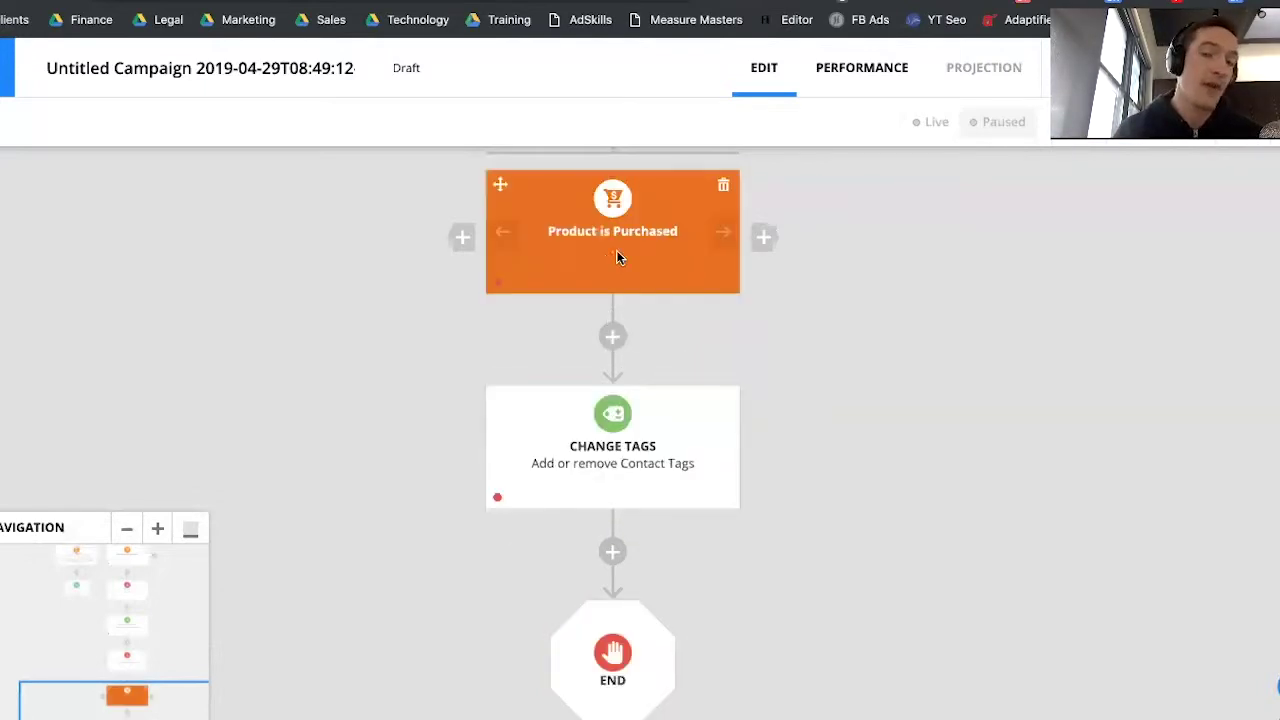
{"action": "scroll", "coordinate": [624, 250], "scroll_direction": "up", "scroll_amount": 2}
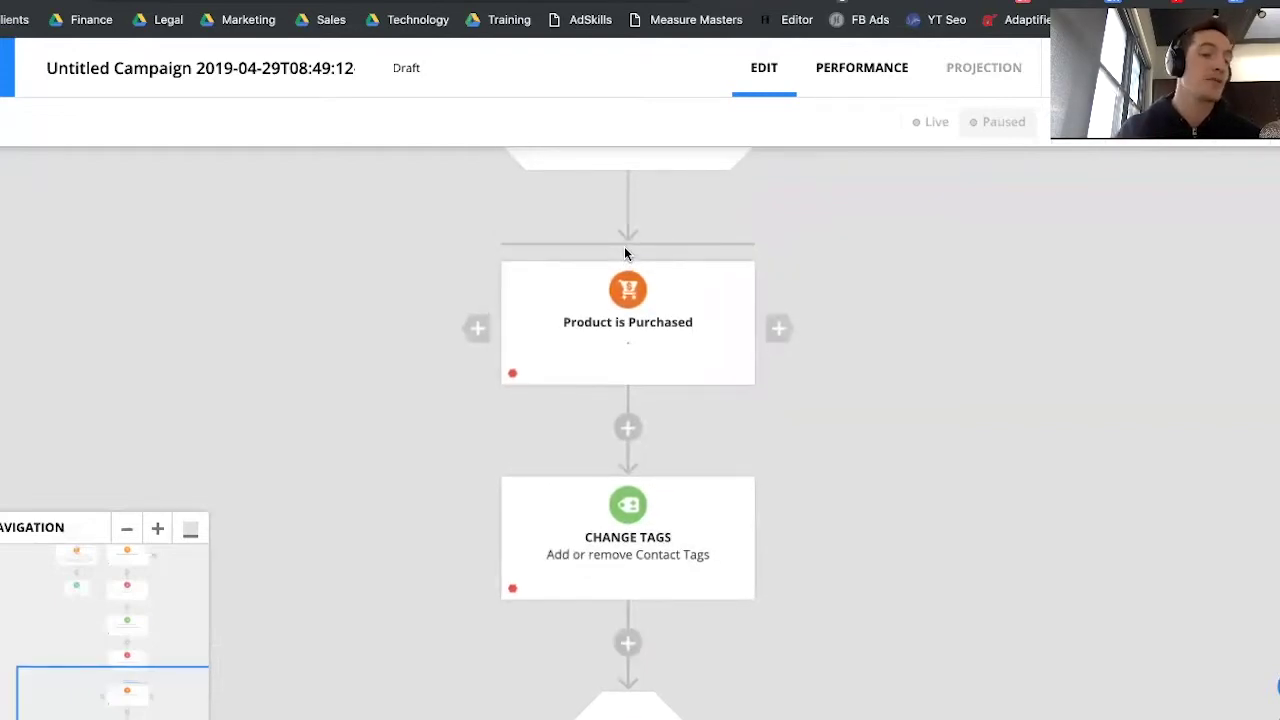
{"action": "scroll", "coordinate": [647, 417], "scroll_direction": "down", "scroll_amount": 3}
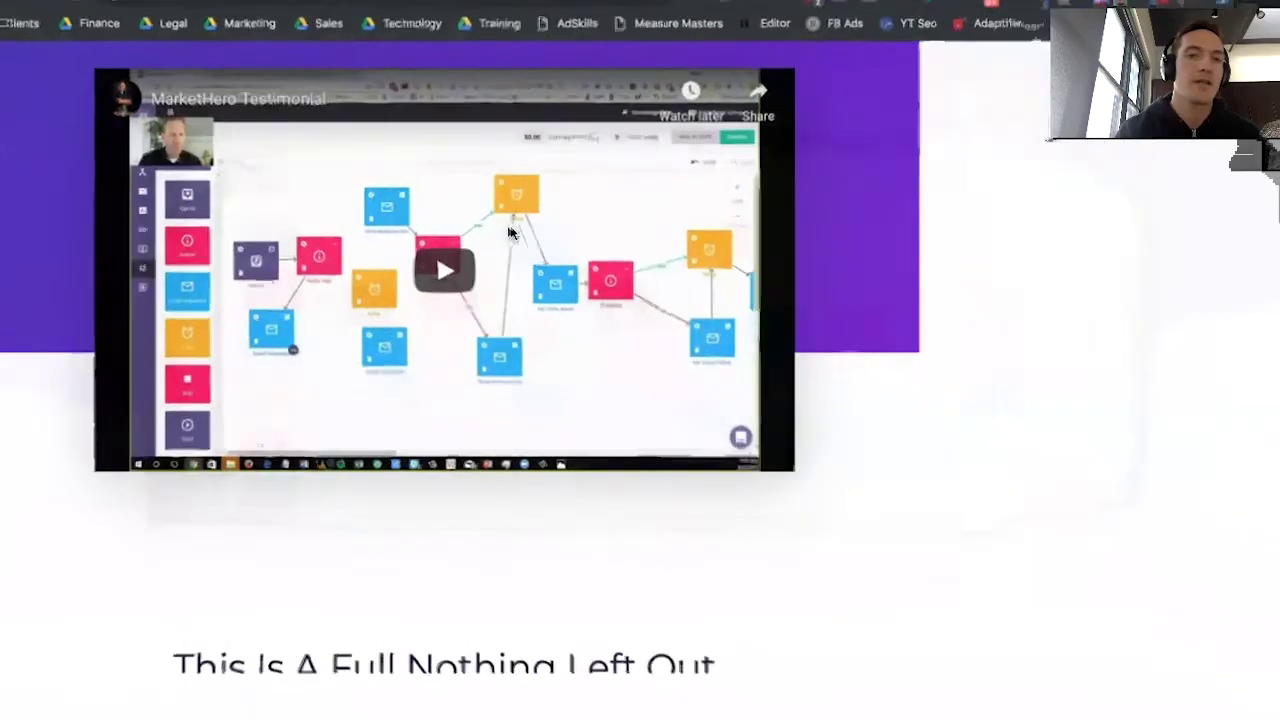
Look through the web page that contains the MarketHero Testimonial video and return to its beginning.
{"action": "scroll", "coordinate": [511, 232], "scroll_direction": "down", "scroll_amount": 15}
{"action": "scroll", "coordinate": [511, 232], "scroll_direction": "up", "scroll_amount": 15}
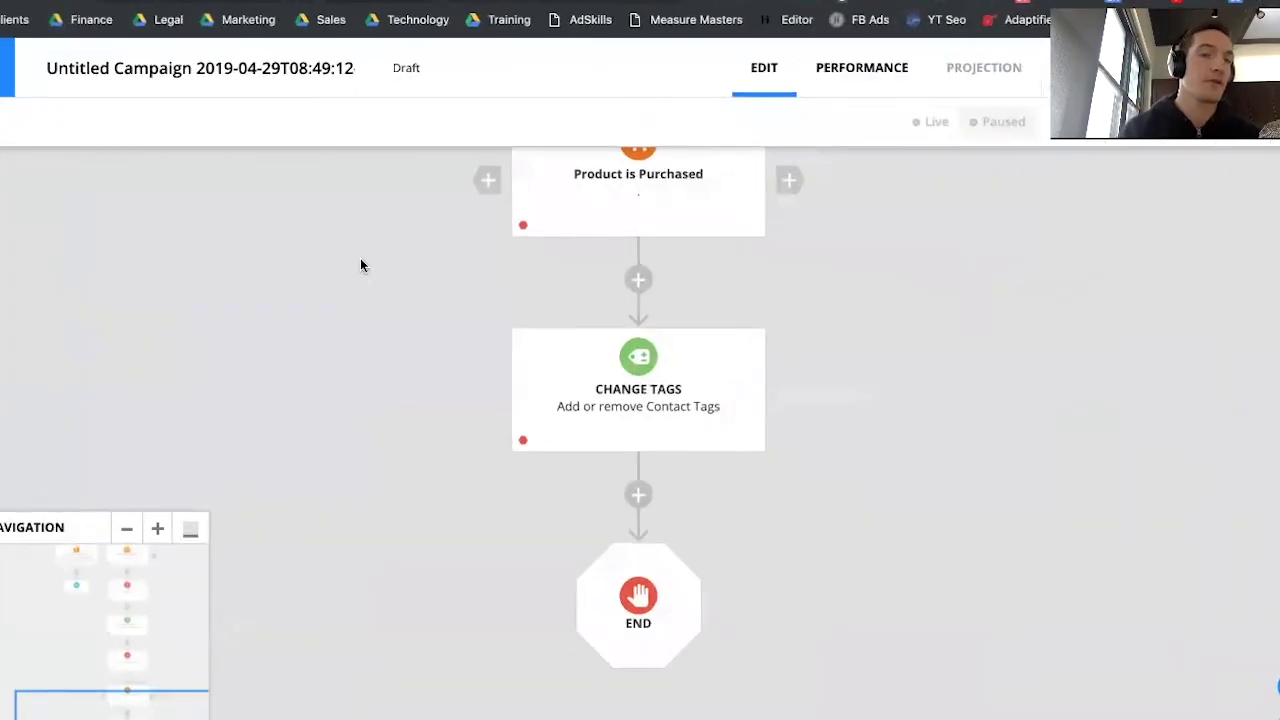
Review the campaign map backwards from the End element to the Wait 1 day and Go To elements.
{"action": "scroll", "coordinate": [361, 267], "scroll_direction": "up", "scroll_amount": 2}
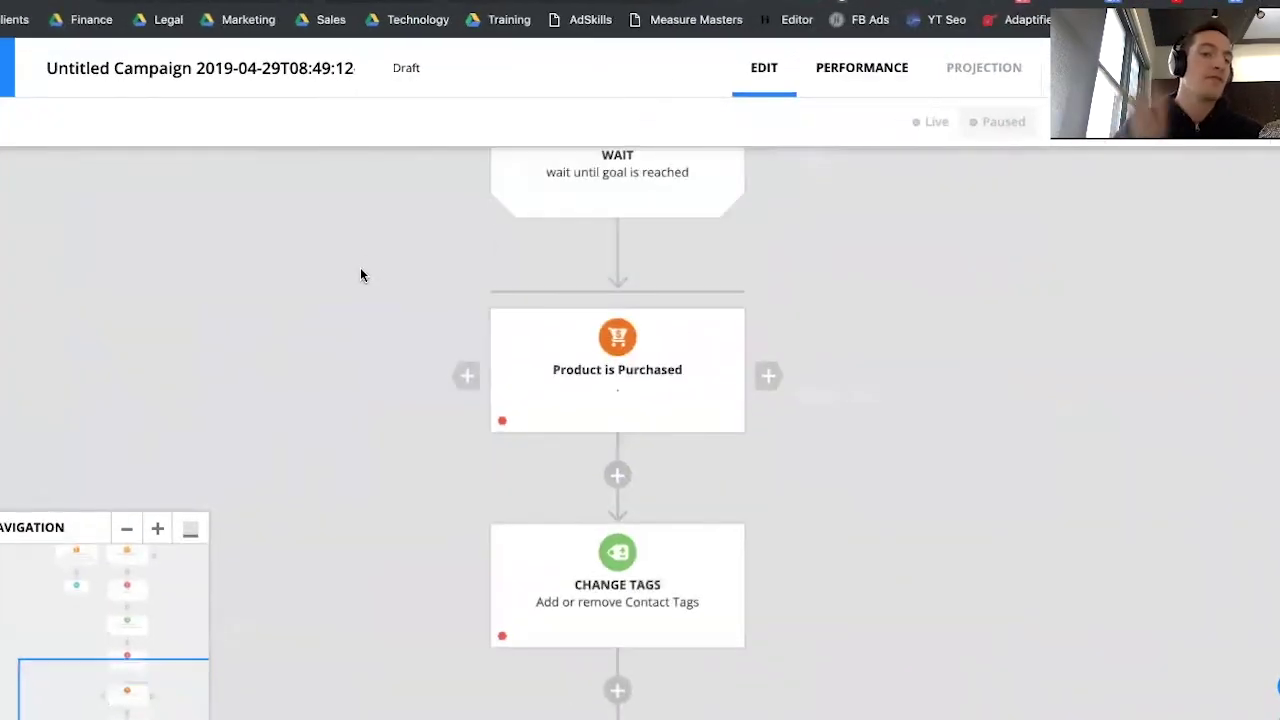
{"action": "scroll", "coordinate": [361, 274], "scroll_direction": "up", "scroll_amount": 2}
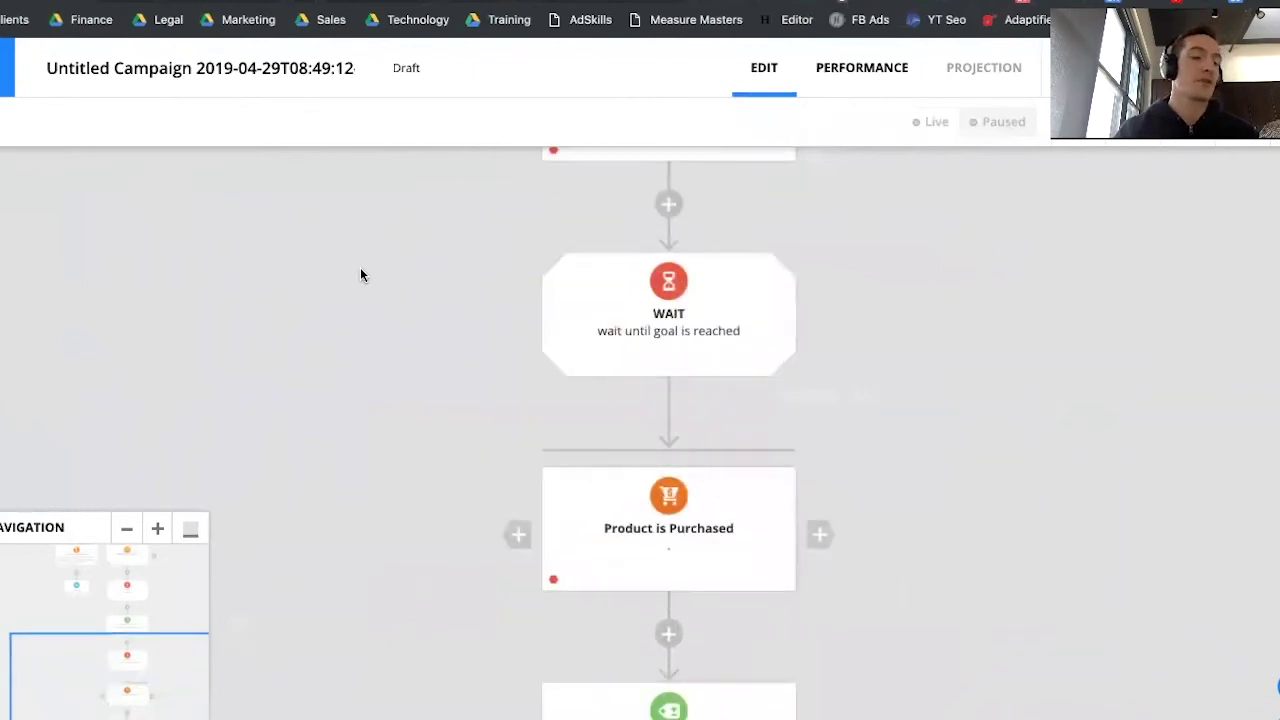
{"action": "scroll", "coordinate": [360, 274], "scroll_direction": "up", "scroll_amount": 4}
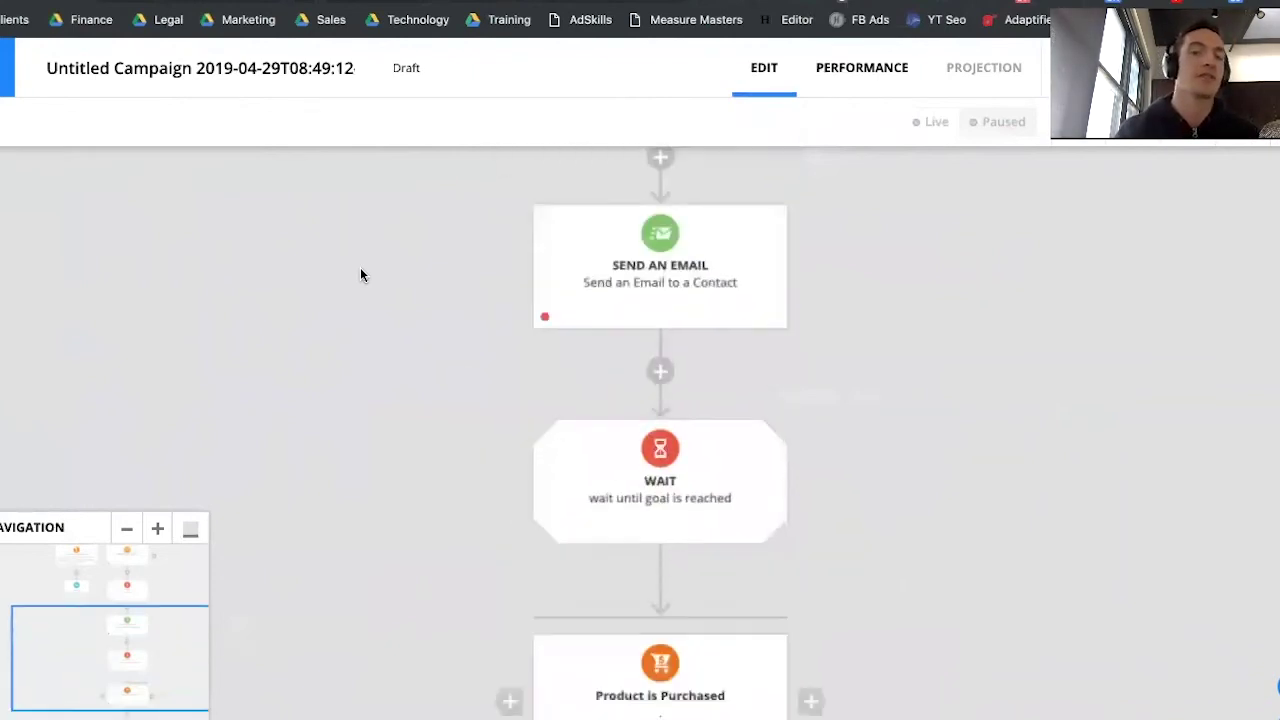
{"action": "scroll", "coordinate": [360, 267], "scroll_direction": "up", "scroll_amount": 1}
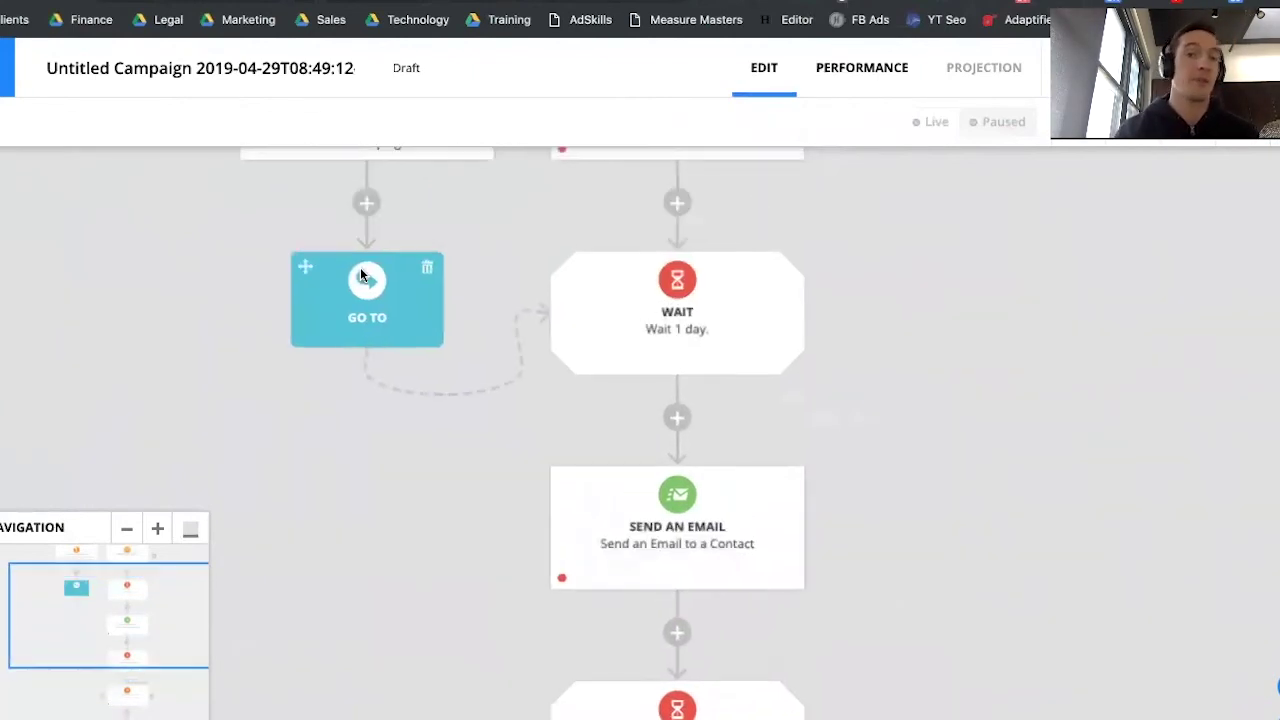